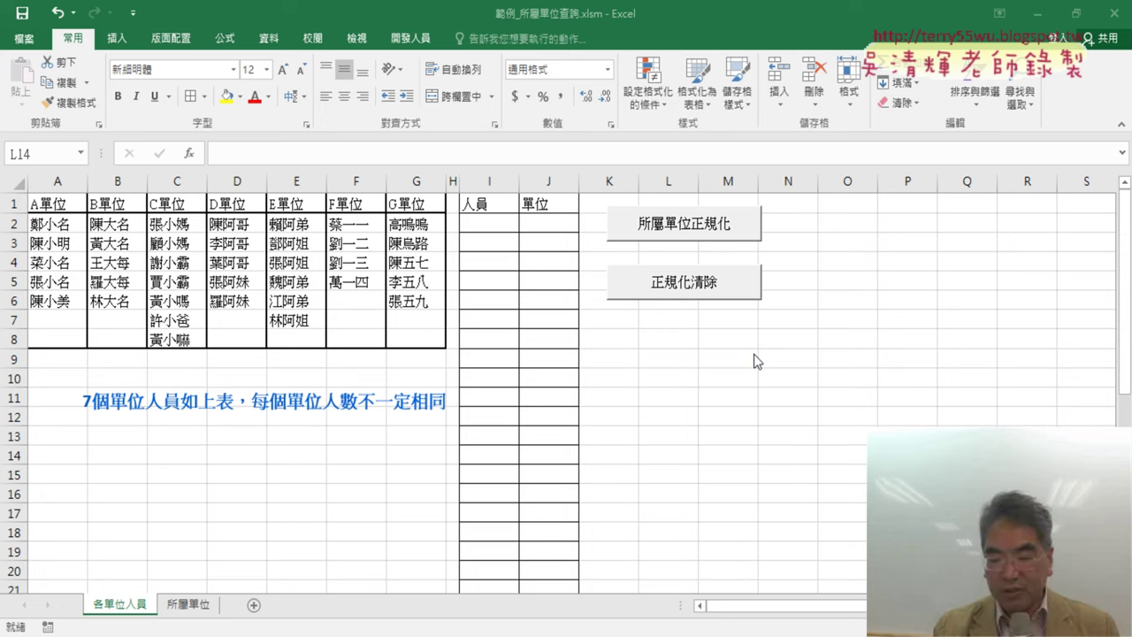
Select the unit roster A1:G8, then the empty 人員/單位 output range I1:J11
click(57, 203)
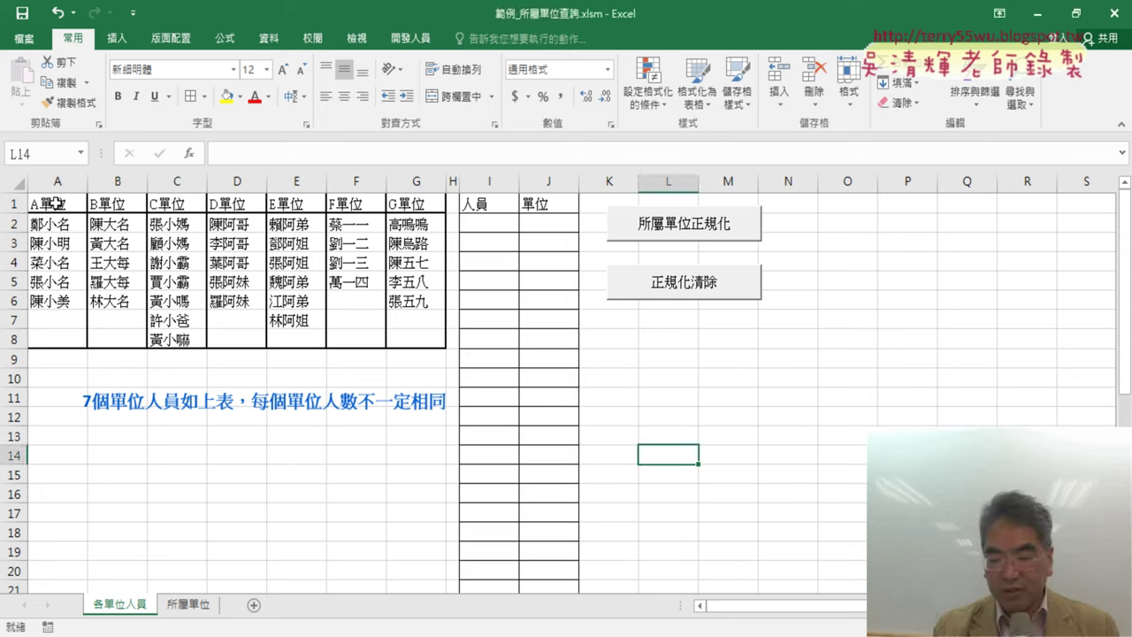
drag(57, 204, 416, 339)
click(491, 206)
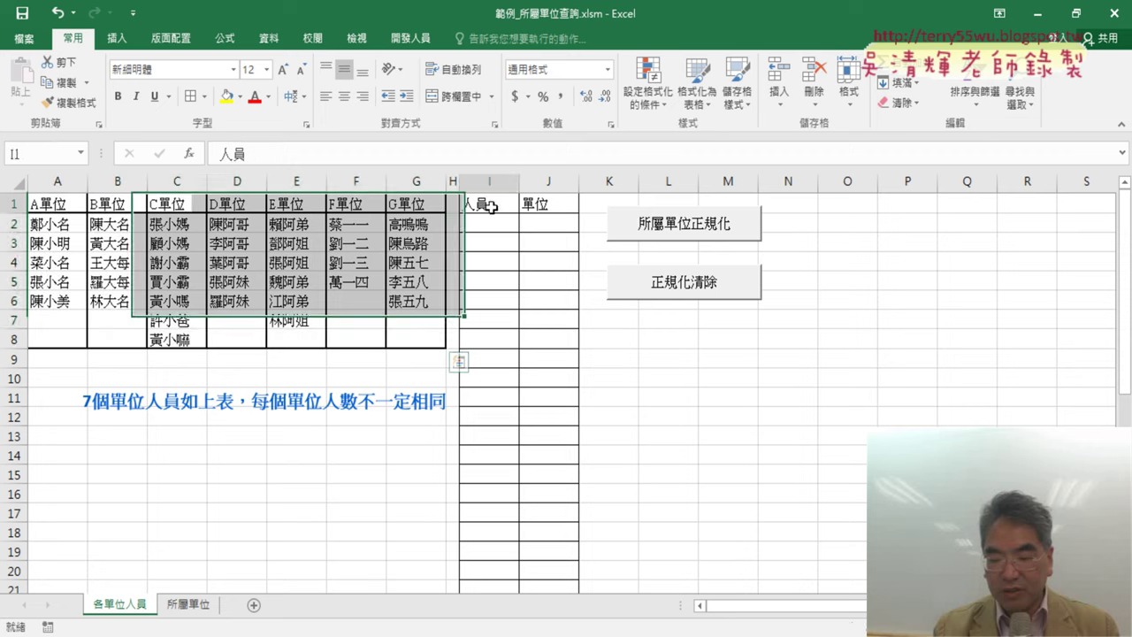
drag(491, 206, 548, 397)
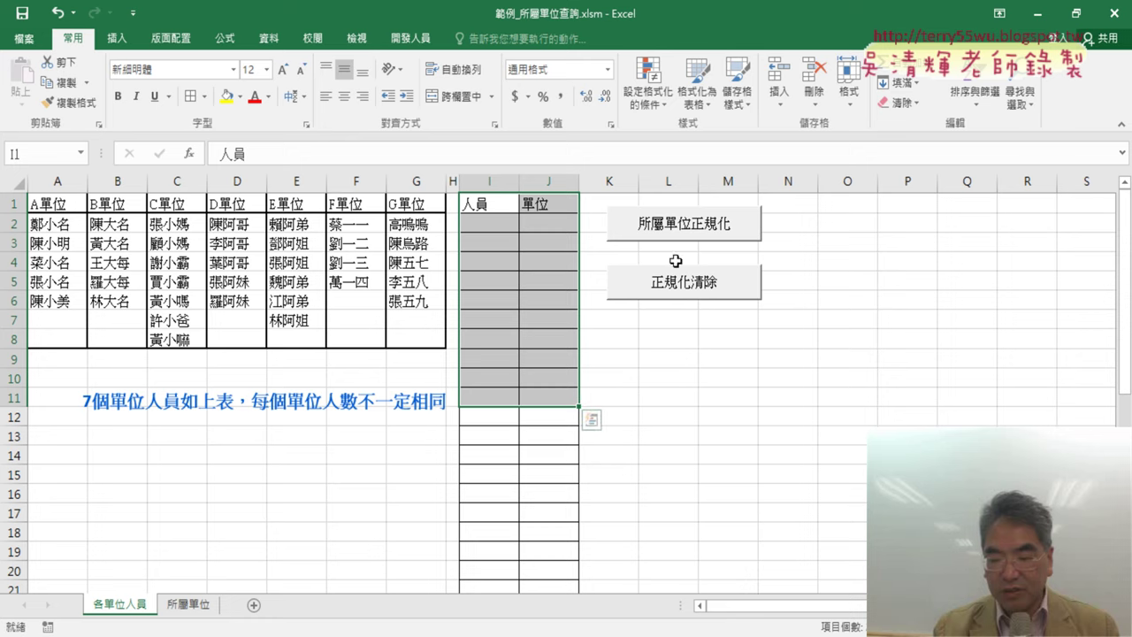
Open the Visual Basic editor from the Developer tab and move it off the table
click(408, 38)
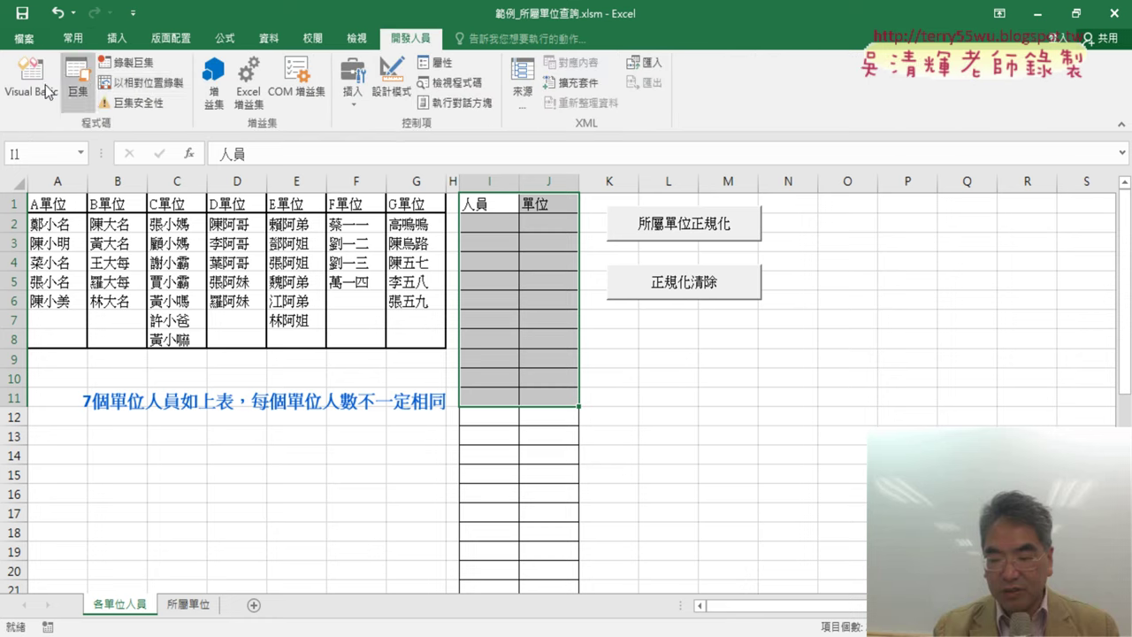
click(25, 78)
drag(557, 71, 778, 72)
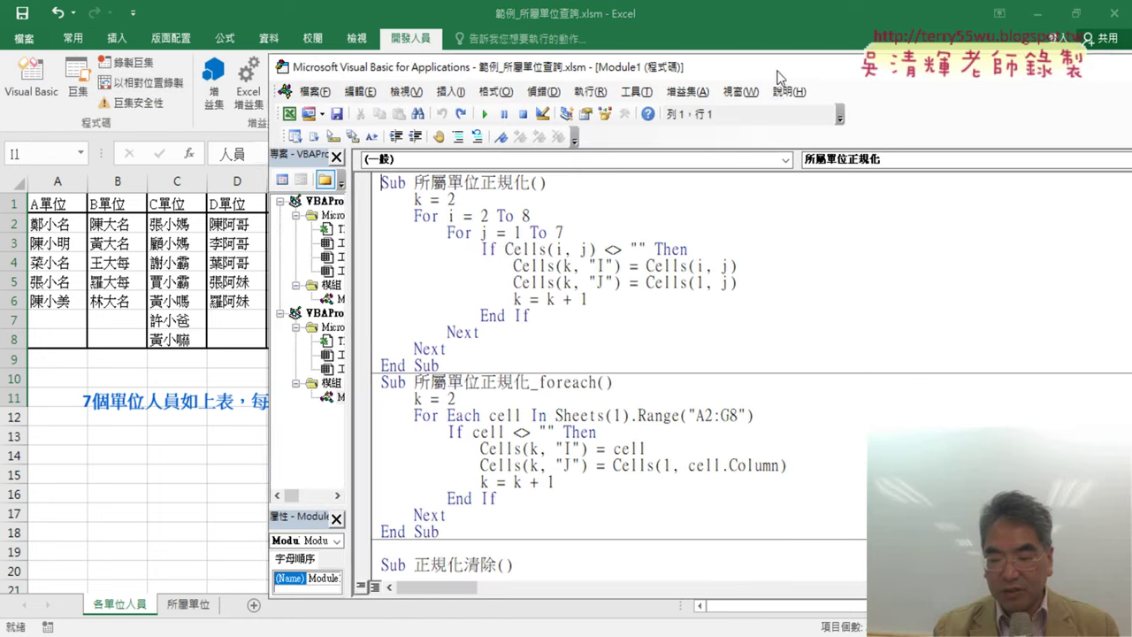
Highlight the existing macro's loop code, the row variable i and the "I" column reference
mouse_move(467, 364)
mouse_down()
mouse_move(362, 245)
mouse_move(354, 190)
mouse_up()
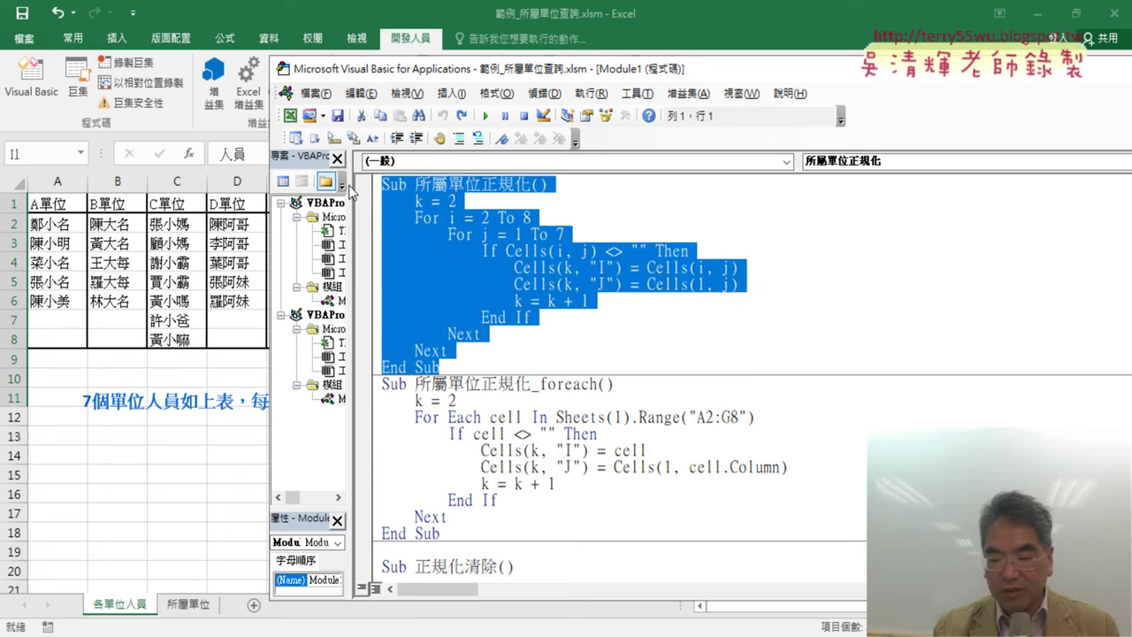
click(453, 217)
double_click(455, 217)
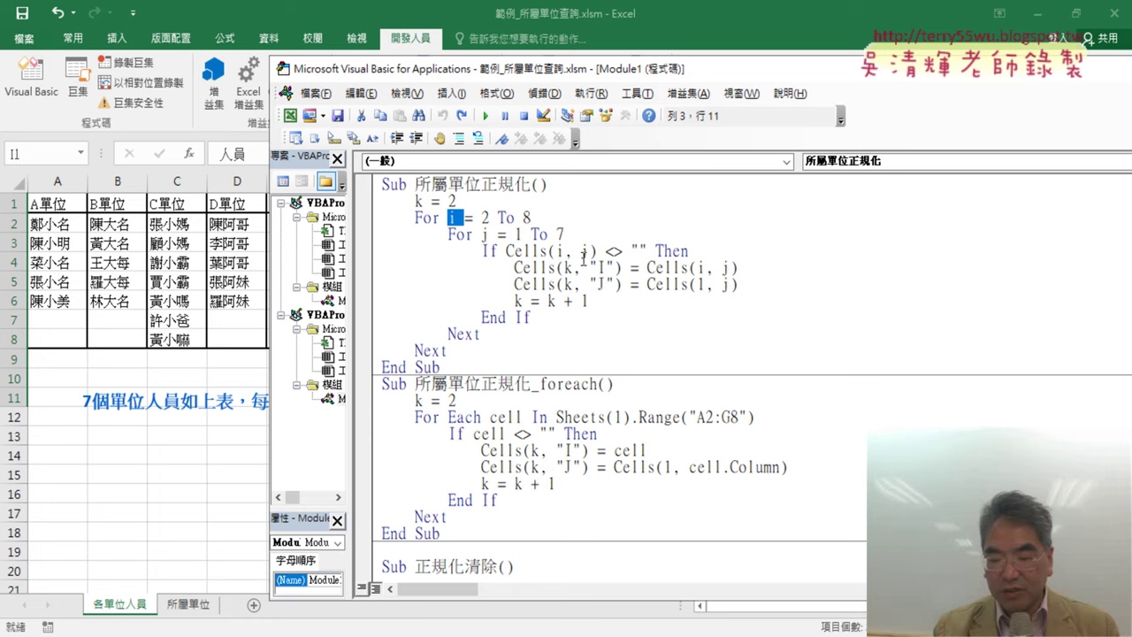
drag(589, 267, 613, 267)
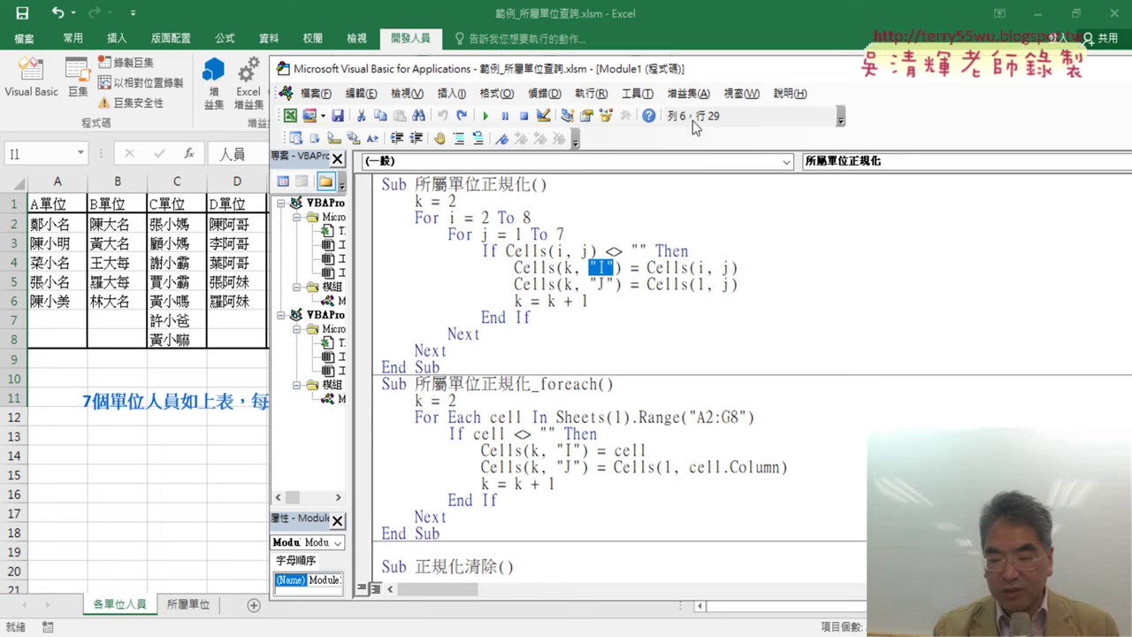
Move and narrow the editor window and bring 正規化清除 into view in Module1
drag(742, 78, 551, 86)
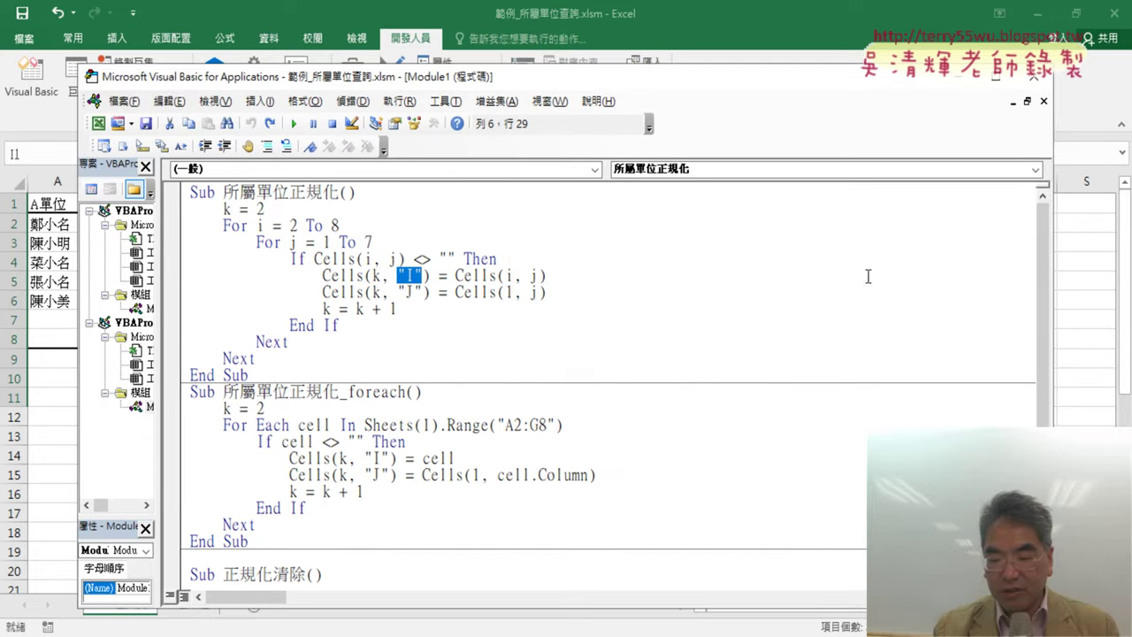
drag(1059, 338, 558, 336)
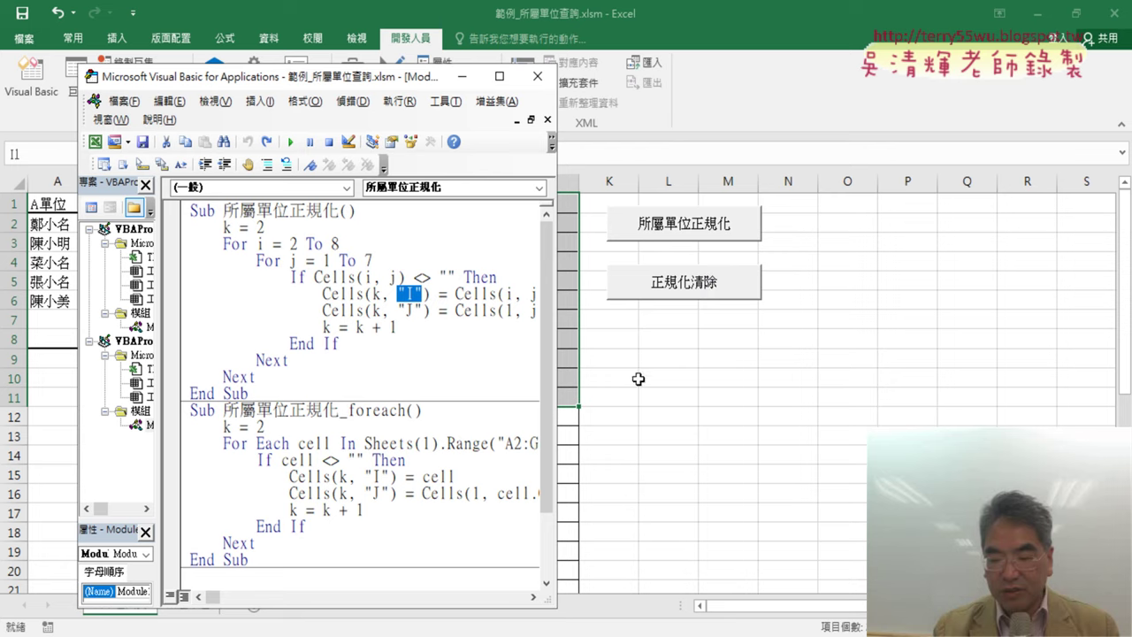
drag(548, 345, 548, 407)
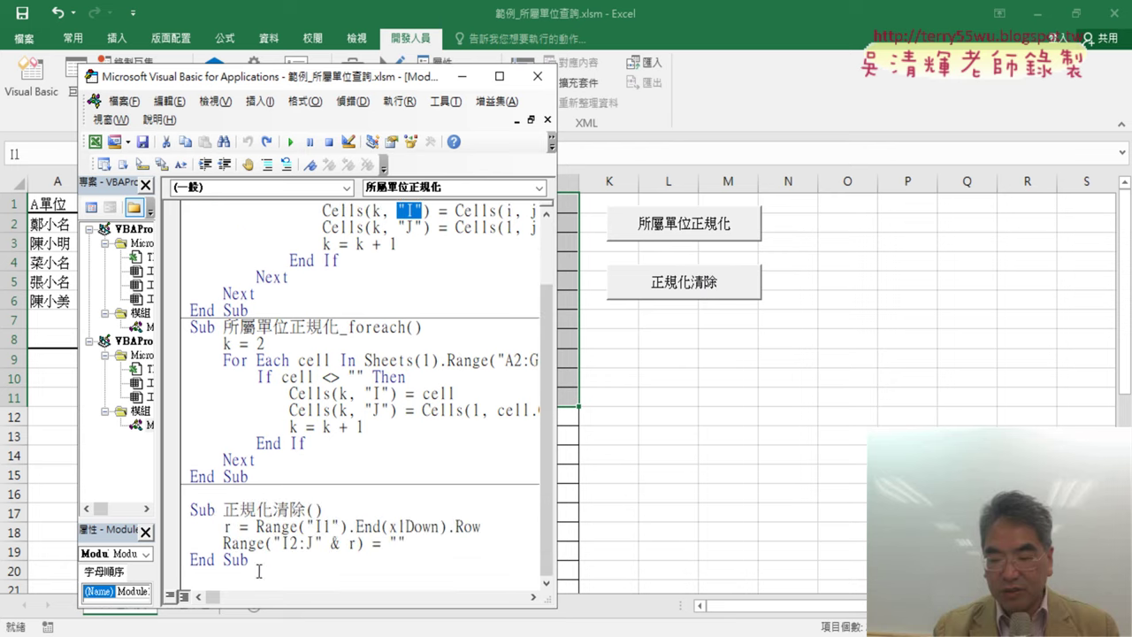
drag(279, 475, 127, 127)
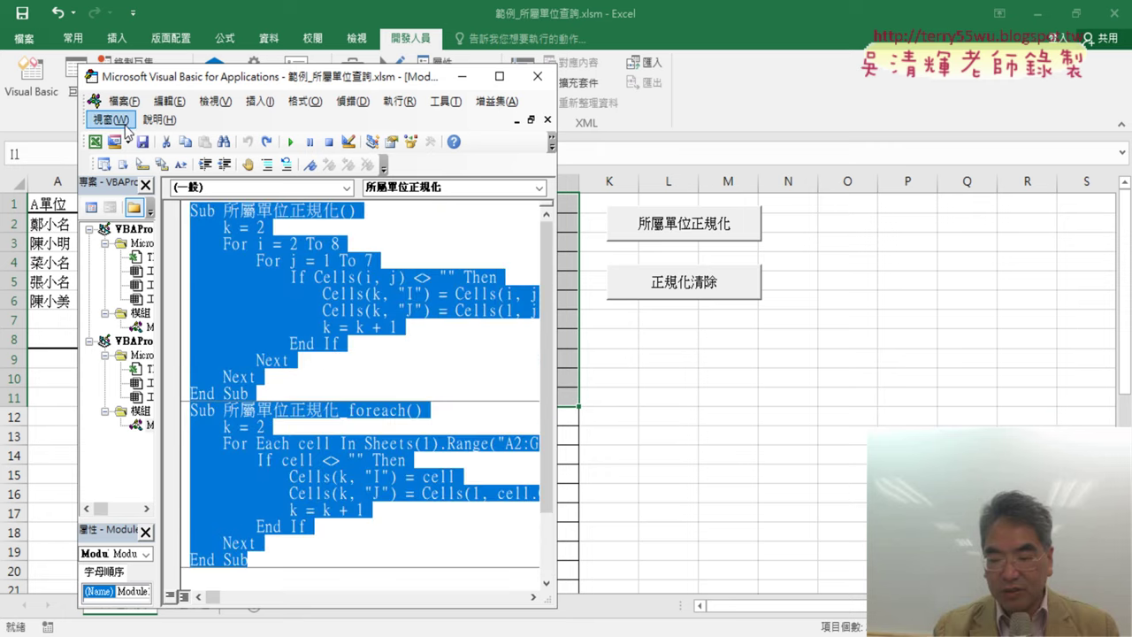
Delete the two old procedures and the body of 正規化清除
key(Delete)
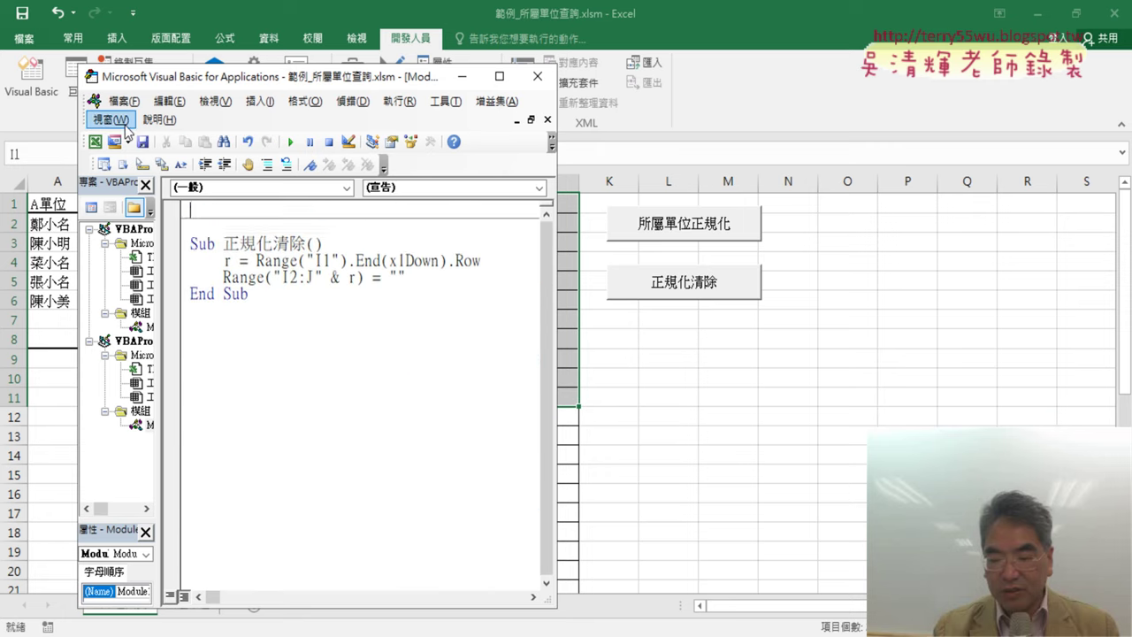
key(Delete)
key(Delete)
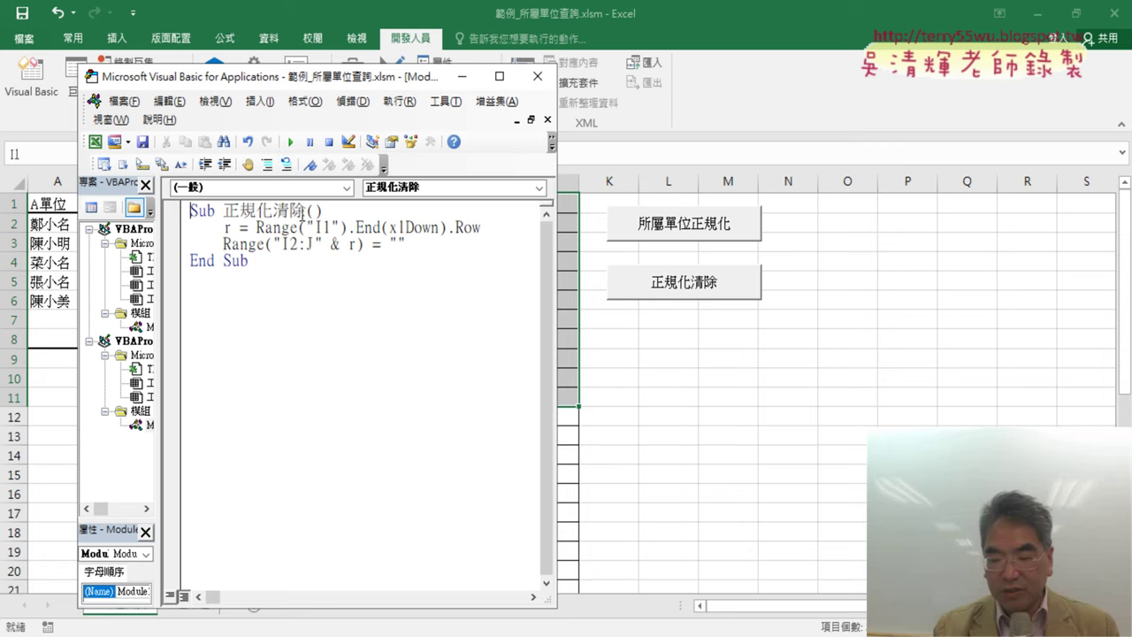
drag(306, 212, 322, 266)
key(Delete)
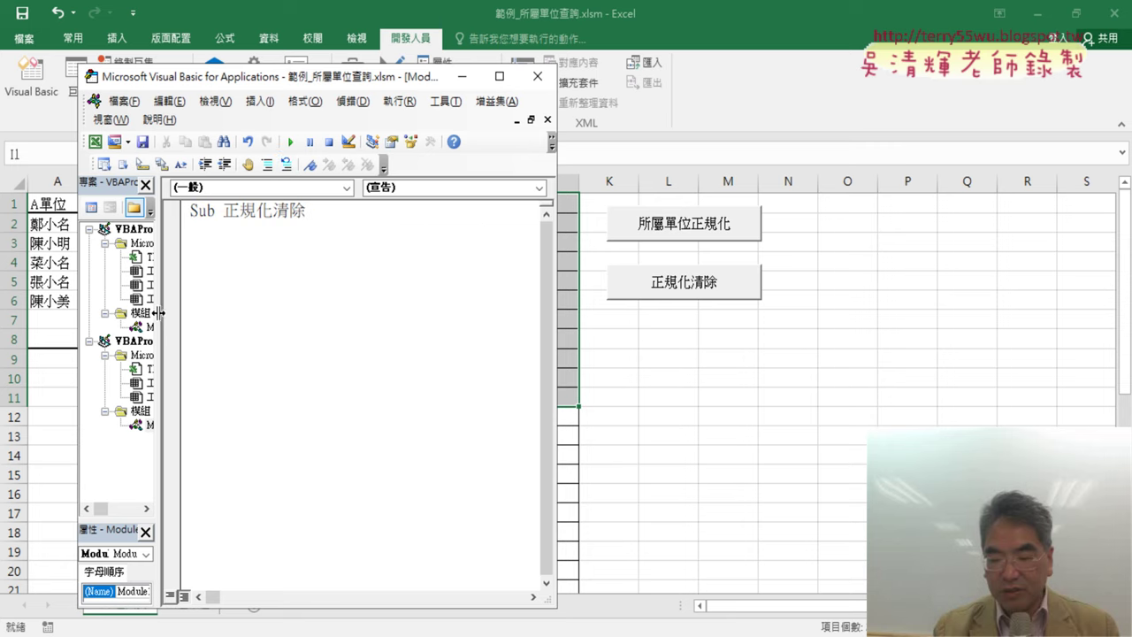
Widen the Project Explorer and leave 正規化清除 as an empty Sub … End Sub
drag(164, 320, 232, 341)
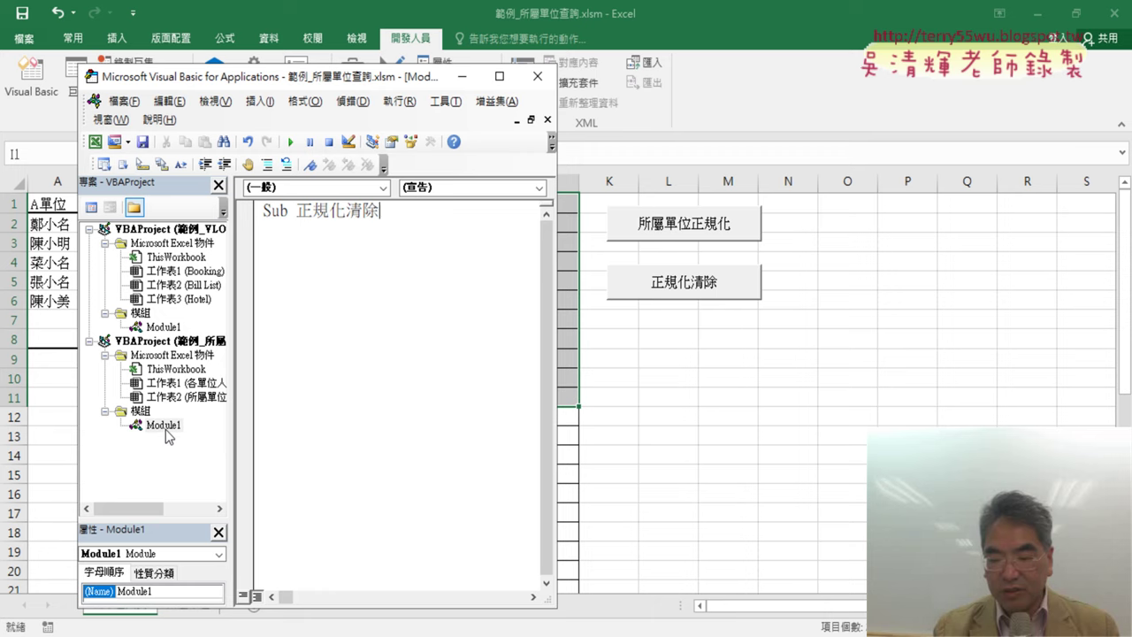
right_click(172, 400)
mouse_move(240, 472)
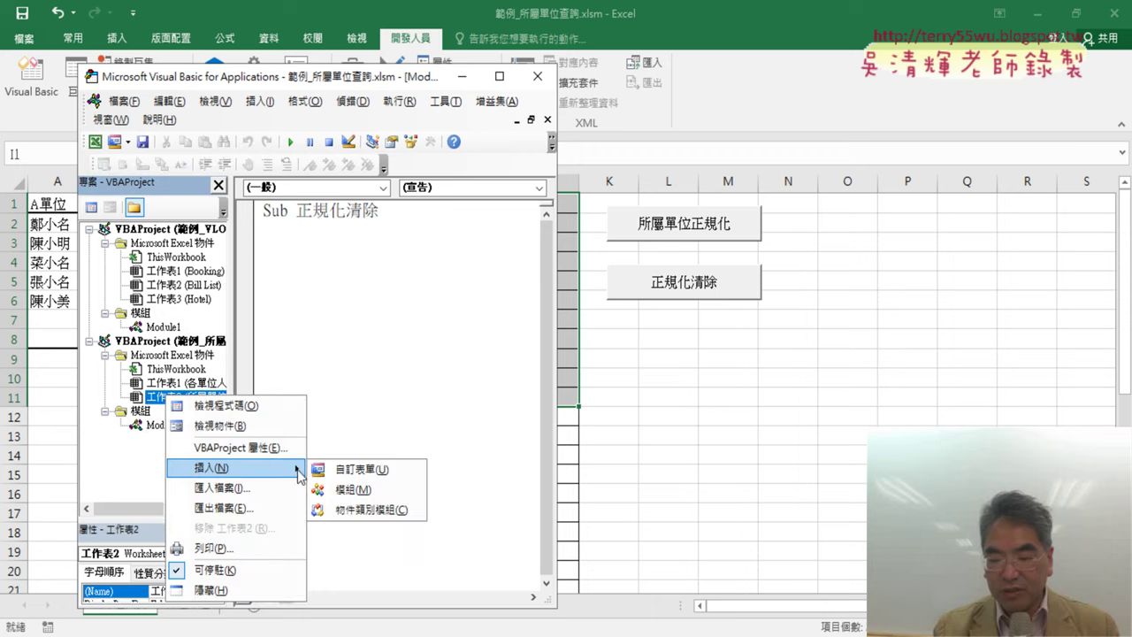
click(355, 492)
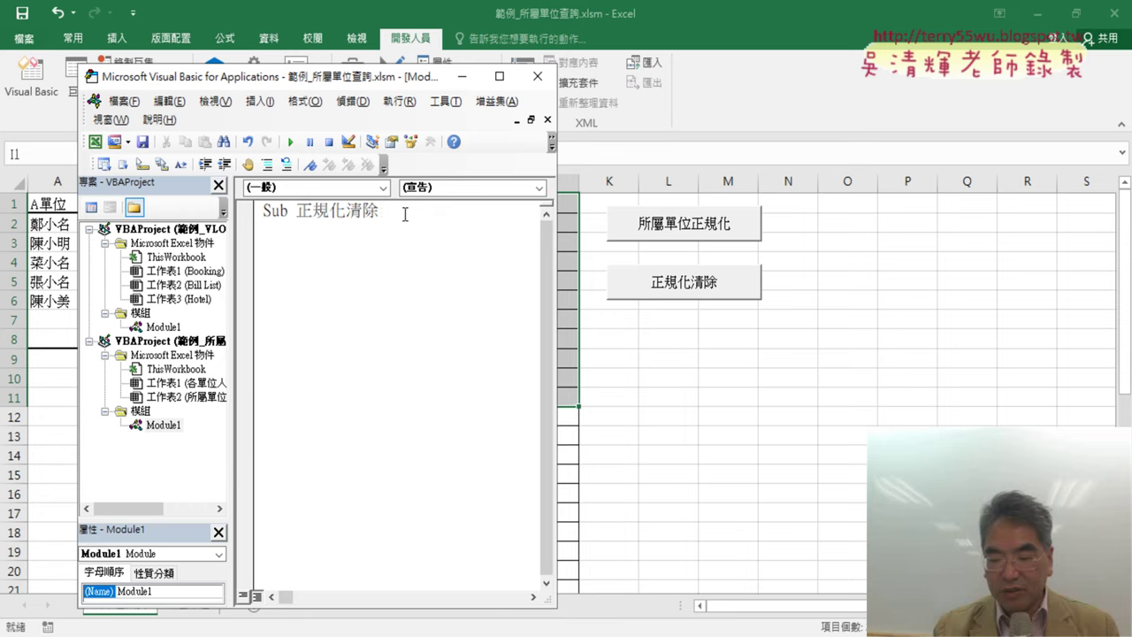
key(Return)
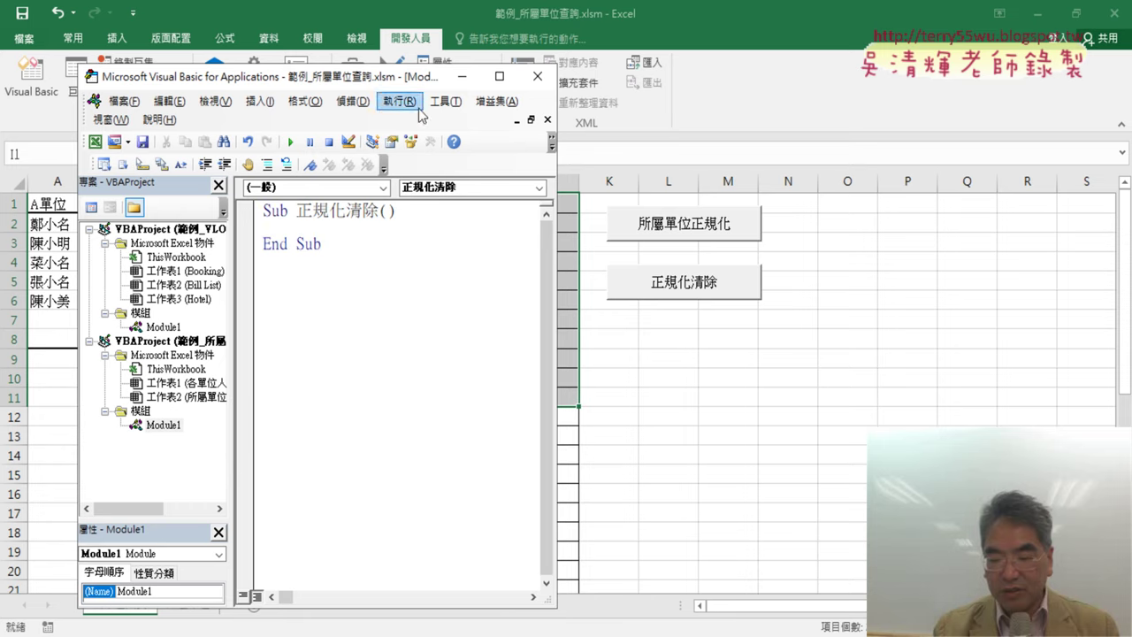
Start typing Range("I2:J and confirm on the sheet that J38 is the last bordered cell
drag(387, 76, 909, 74)
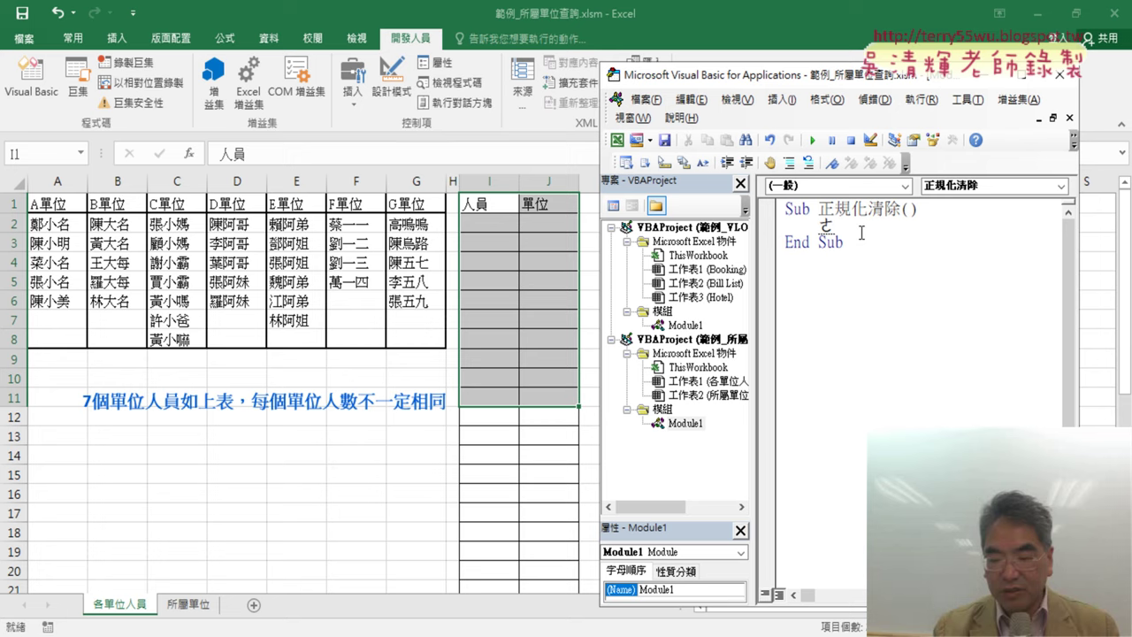
text(ra)
text(nge()
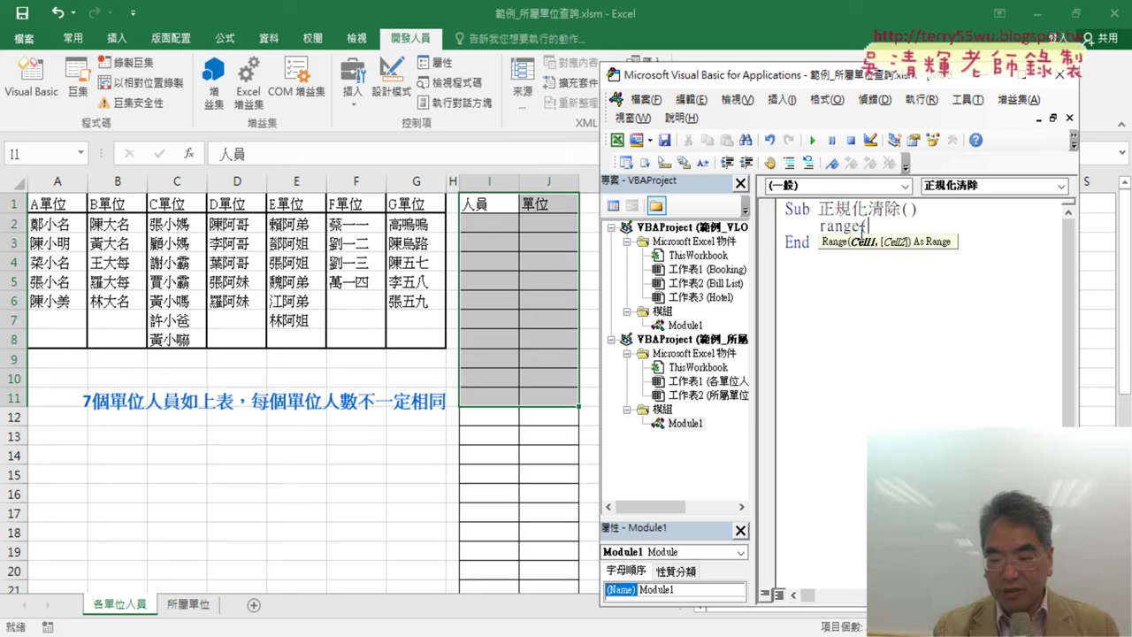
text(")
text(I2)
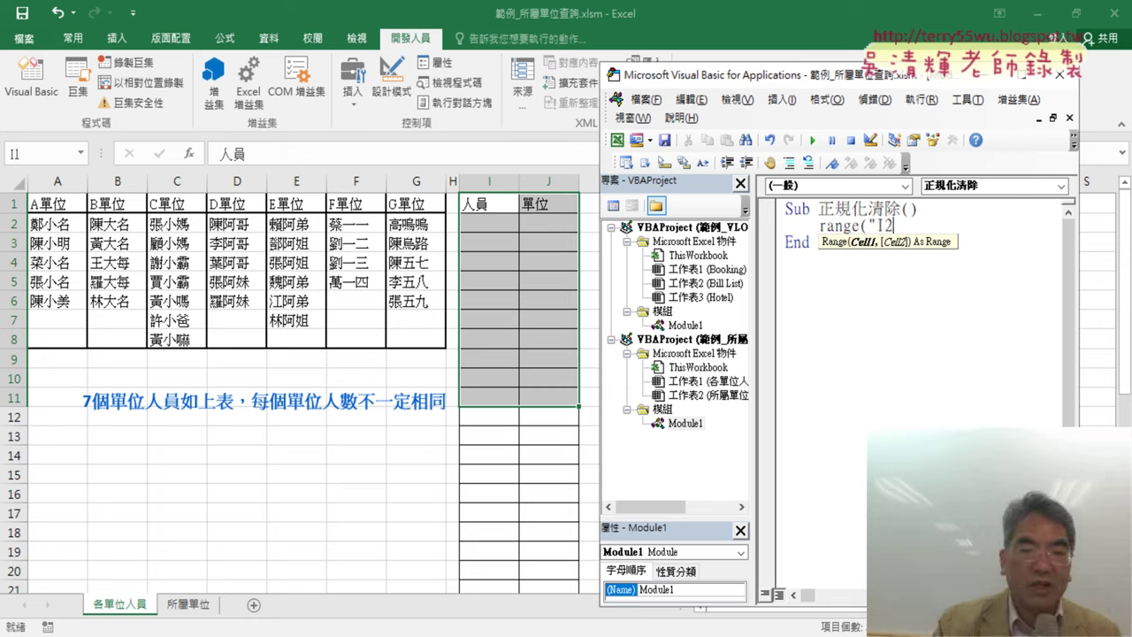
text(:)
text(J)
click(500, 281)
scroll(498, 313, down, 4)
scroll(499, 317, down, 3)
scroll(499, 317, down, 3)
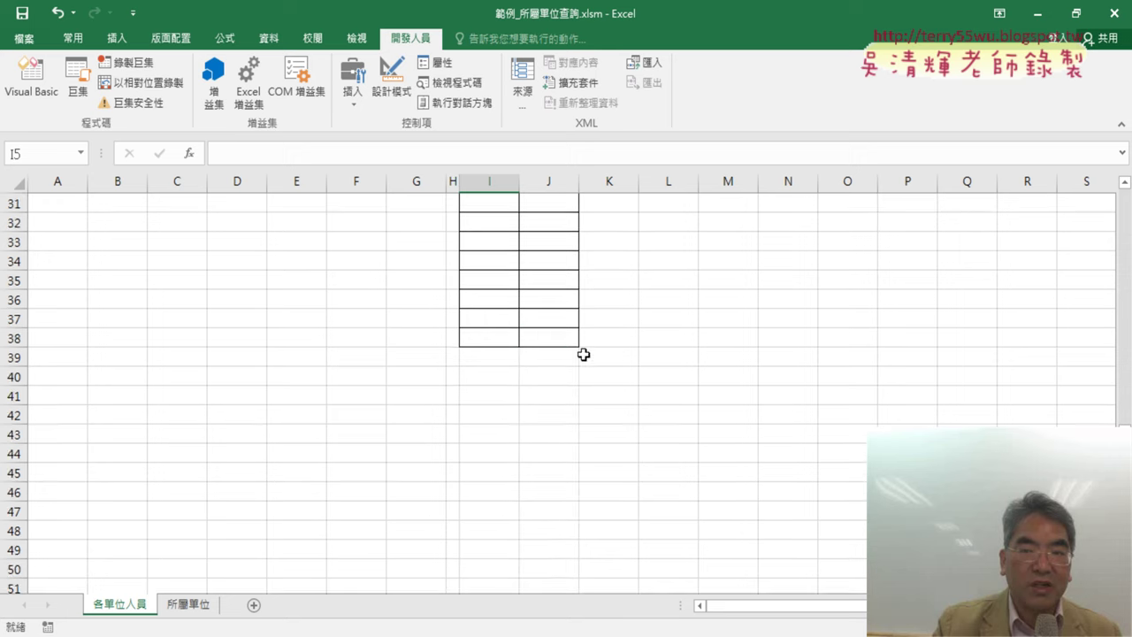
click(555, 318)
click(551, 342)
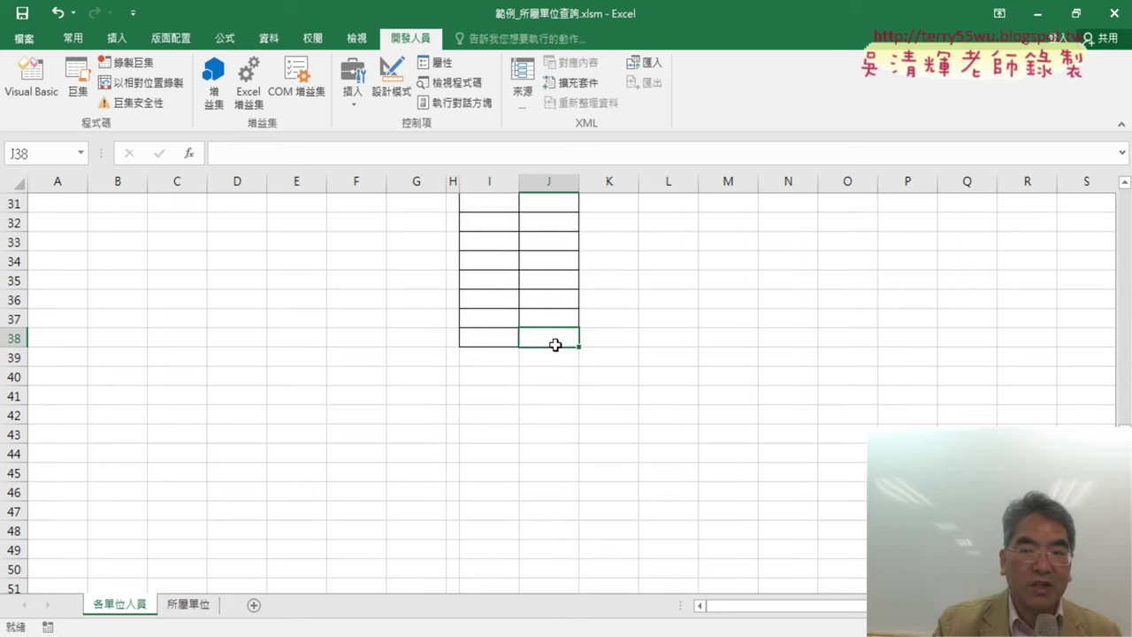
Complete the clearing line as Range("I2:J38") = "" and return to the worksheet
click(35, 89)
text(38)
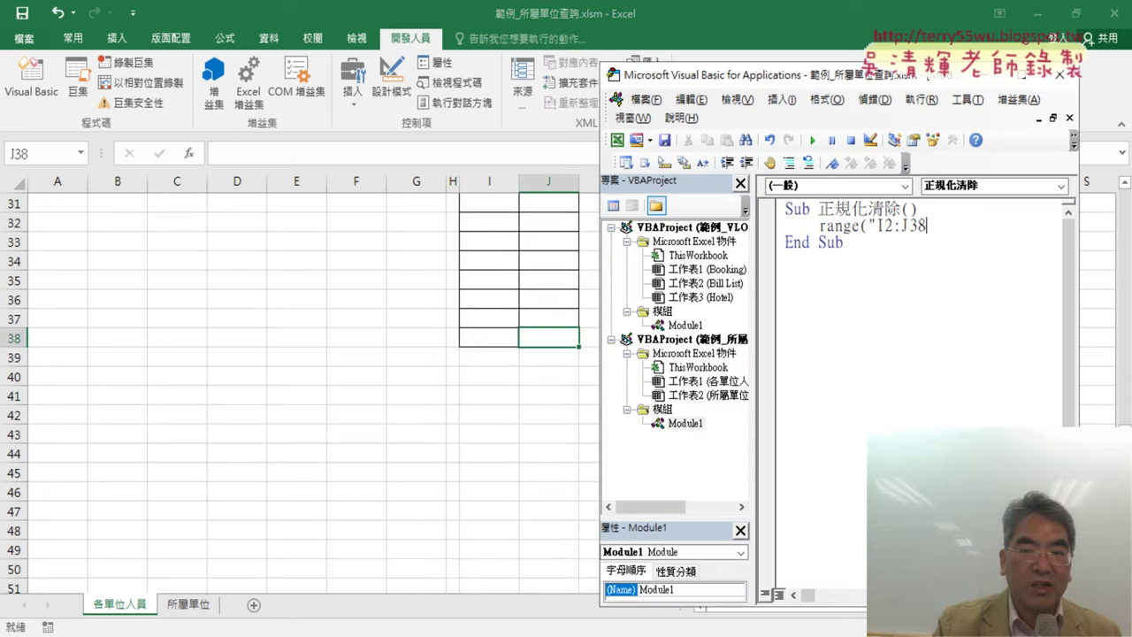
text("))
text(="")
drag(966, 226, 941, 227)
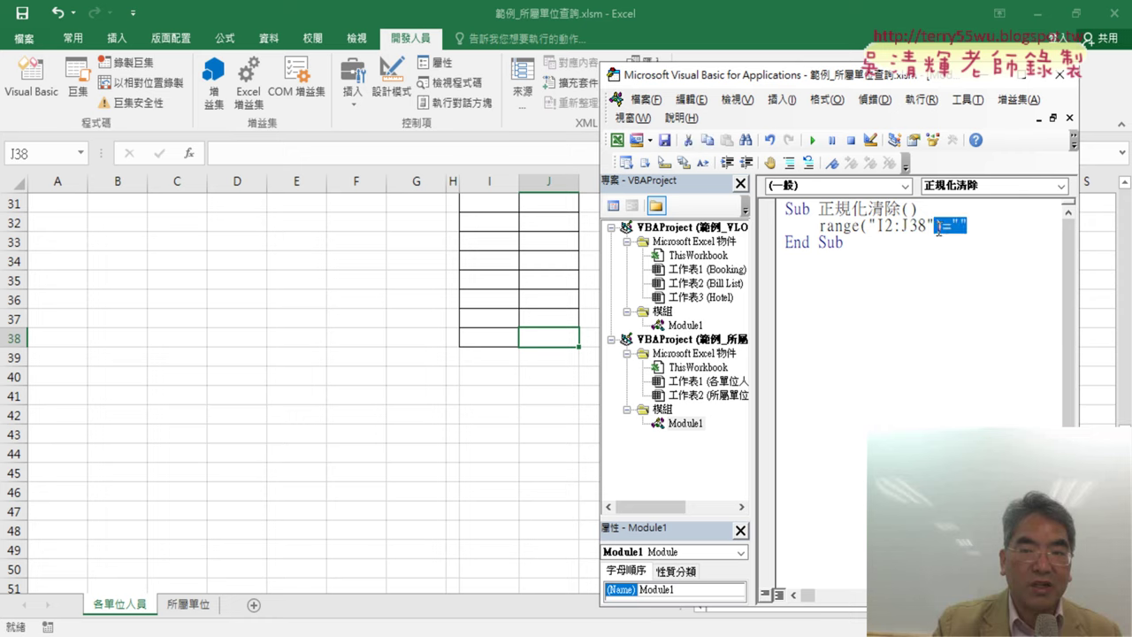
click(885, 311)
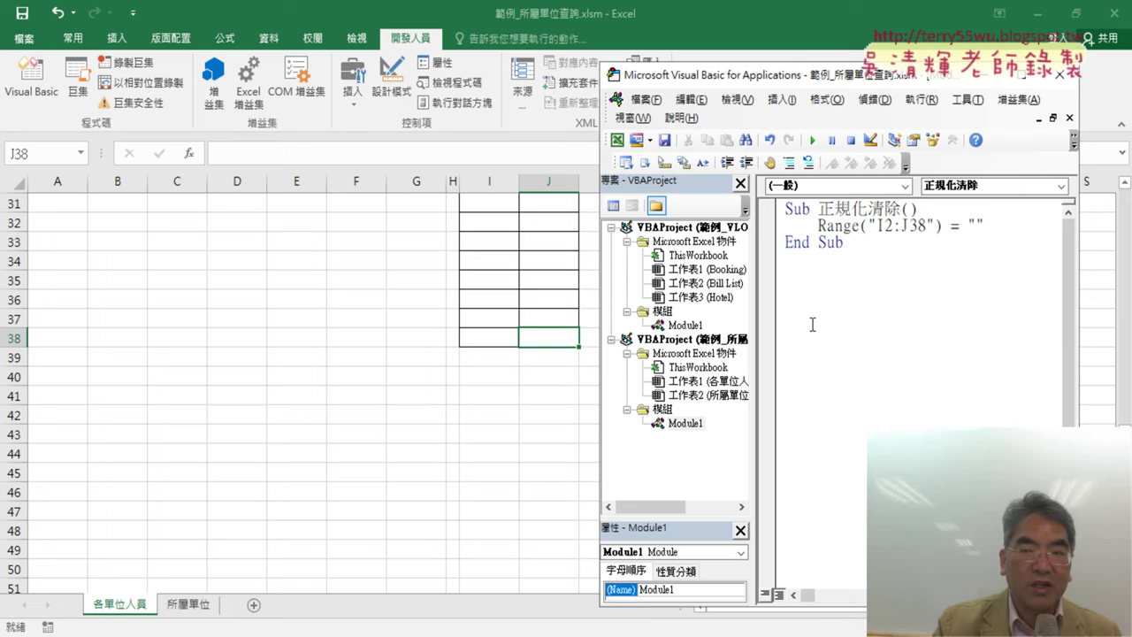
click(438, 283)
scroll(447, 310, up, 8)
scroll(449, 312, up, 2)
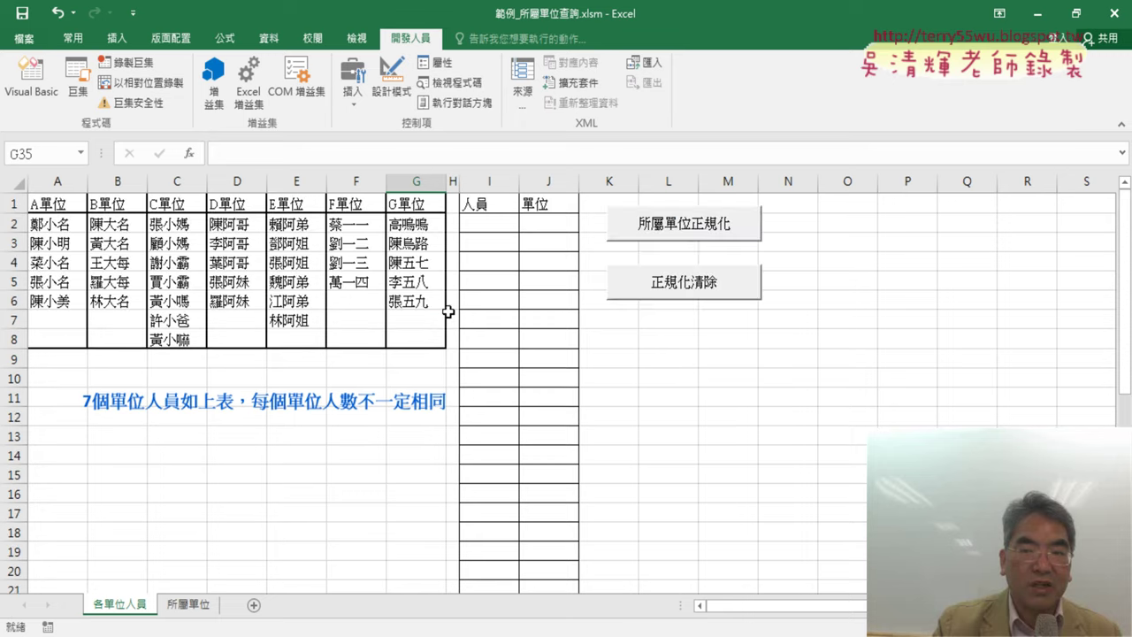
Assign the 所屬單位正規化 button to macro 所屬單位正規化, copying its name, then reopen the VBA editor
right_click(699, 230)
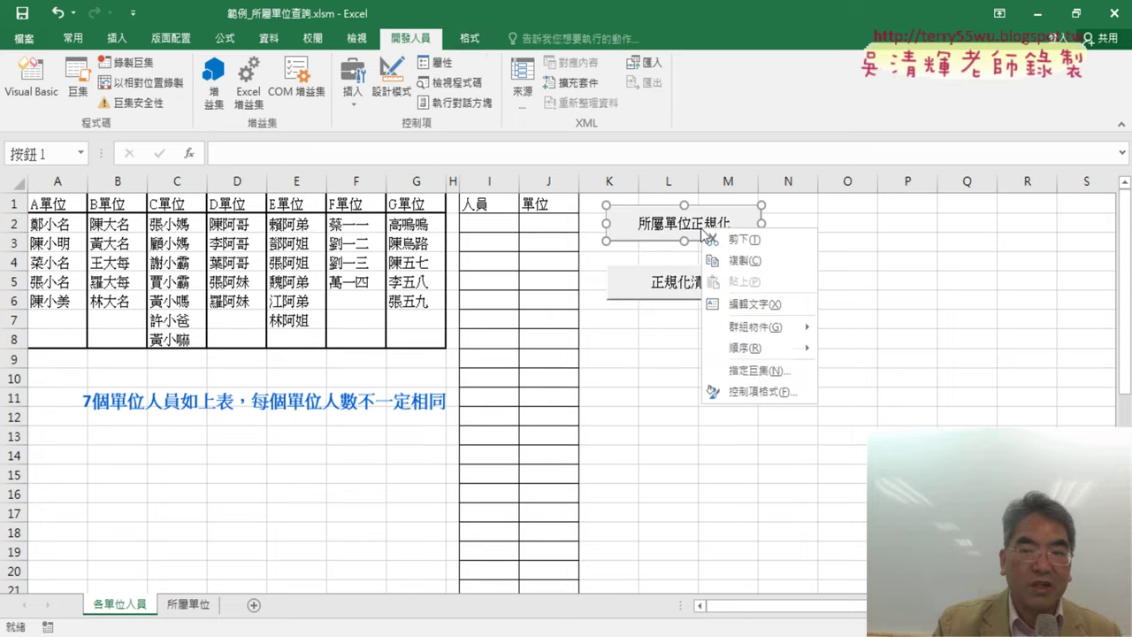
click(766, 371)
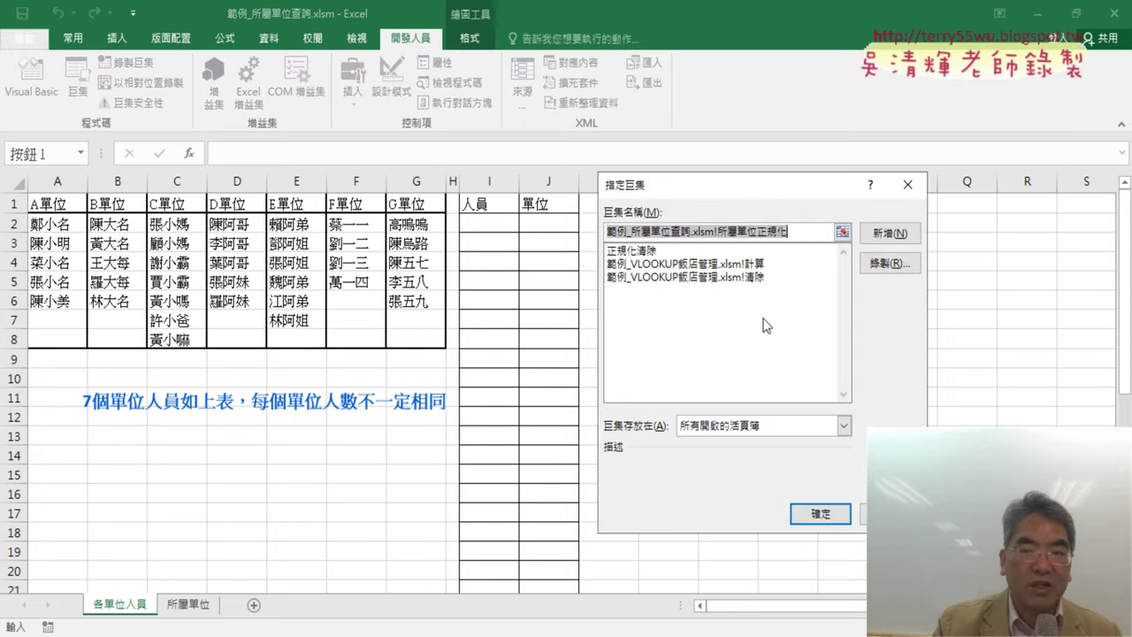
click(790, 232)
drag(790, 233, 718, 233)
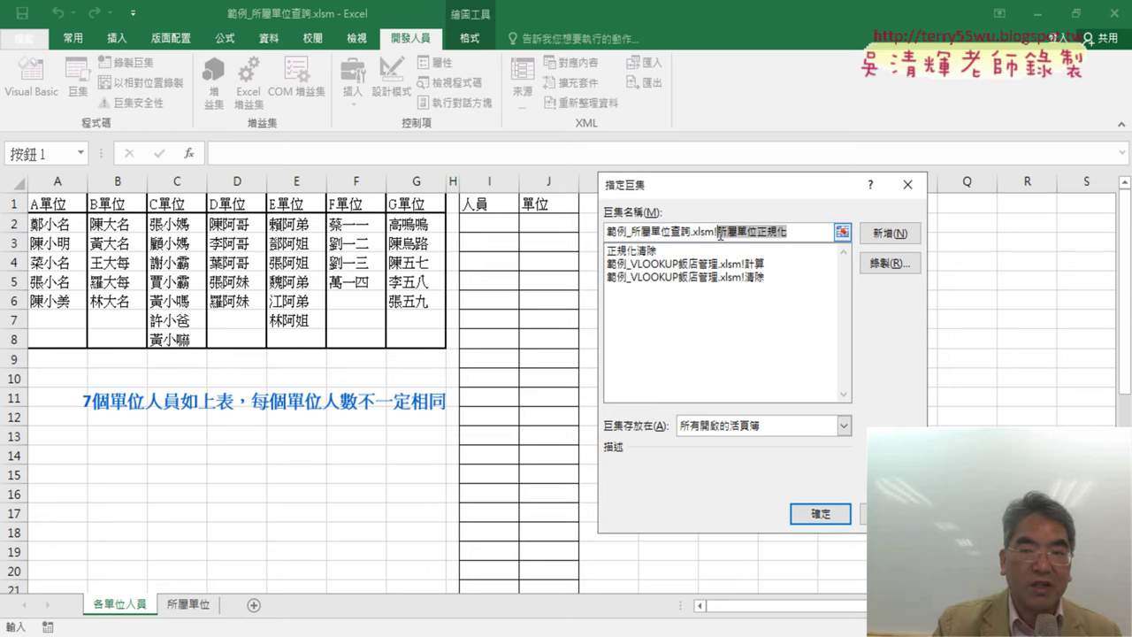
right_click(741, 234)
click(783, 266)
click(821, 513)
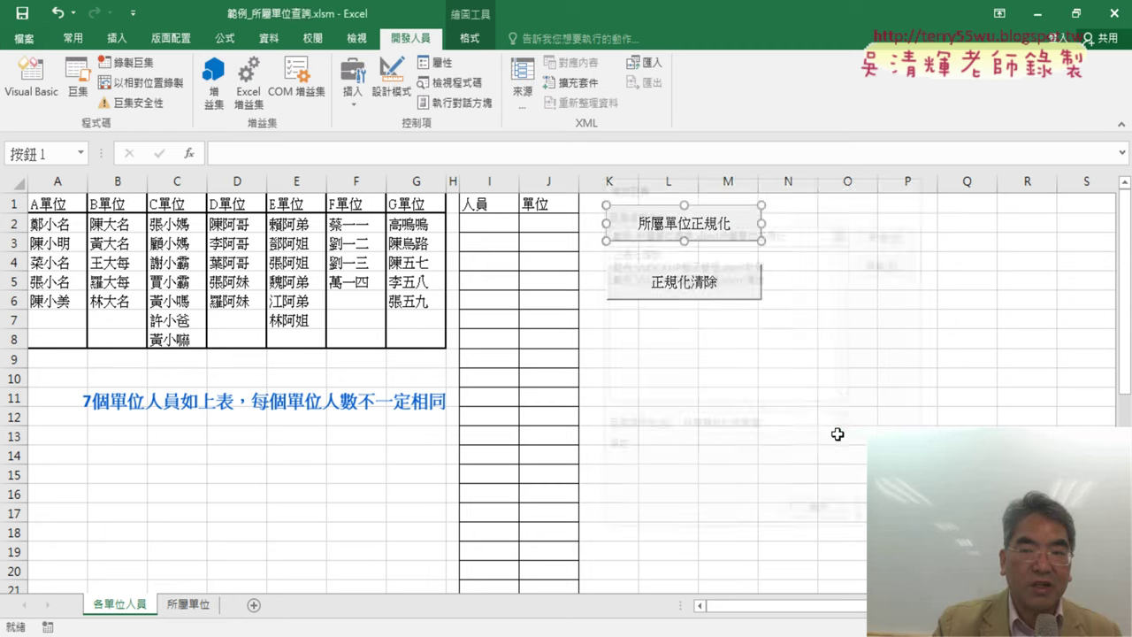
click(822, 414)
click(57, 97)
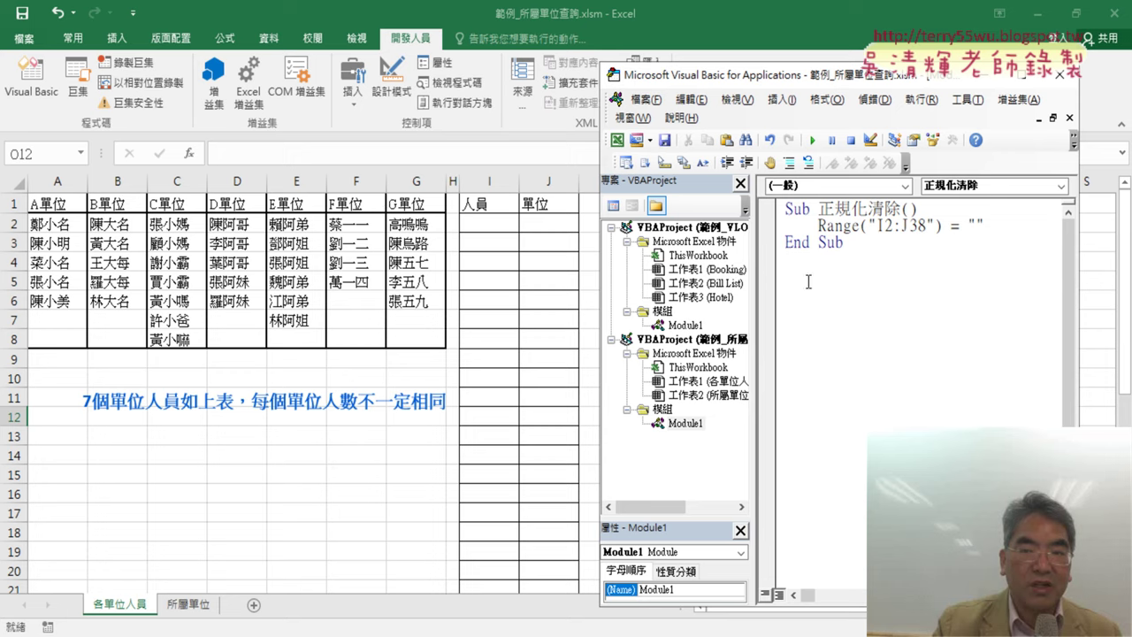
Create Sub 所屬單位正規化 below 正規化清除 and rearrange the editor window
text(su)
text(b)
text( 所屬單位正規化)
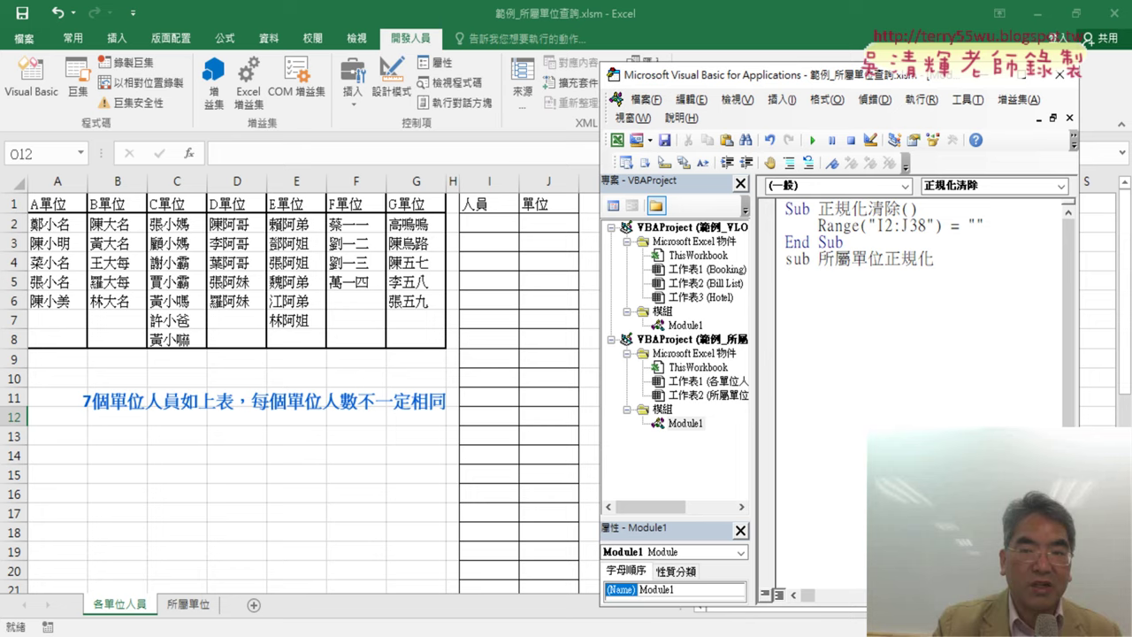
drag(850, 79, 384, 78)
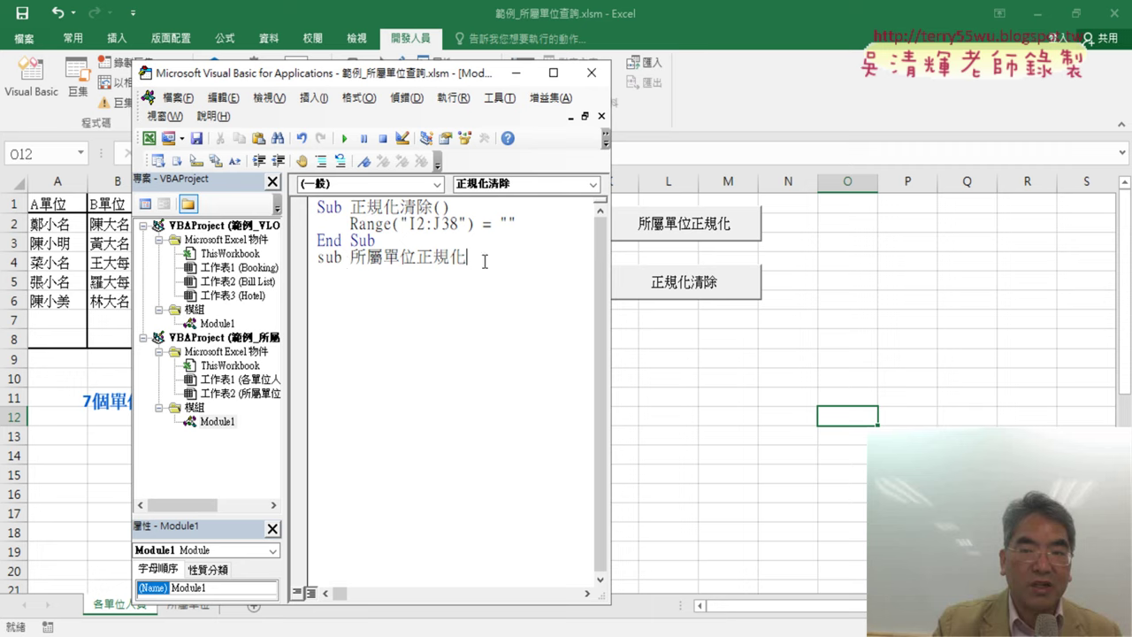
key(Return)
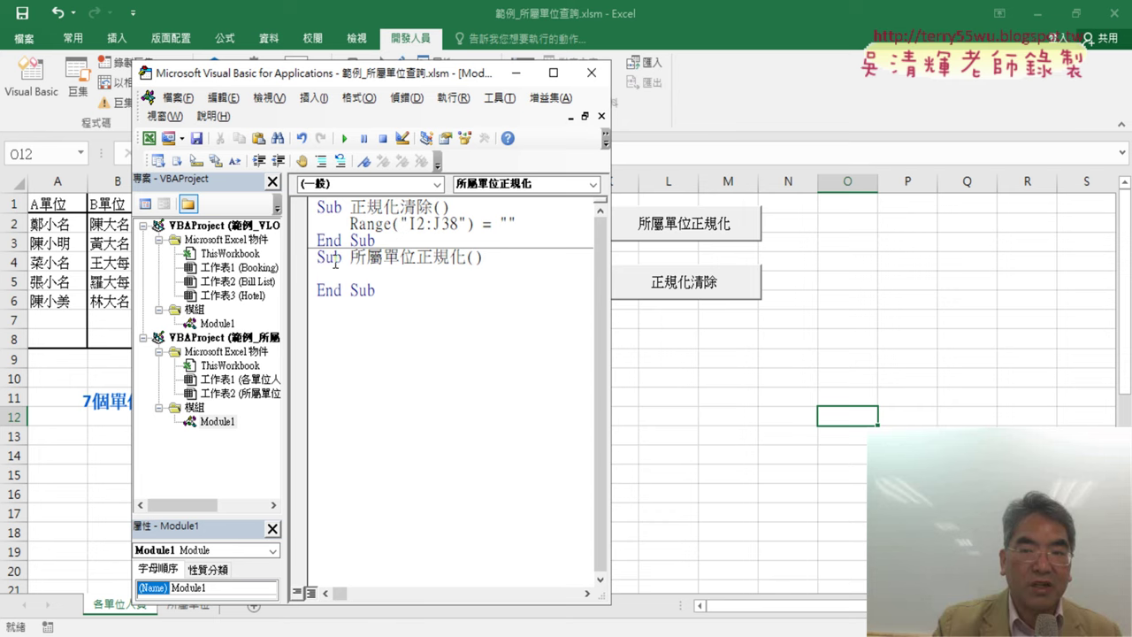
mouse_move(370, 80)
mouse_down()
mouse_move(833, 63)
mouse_move(834, 43)
mouse_up()
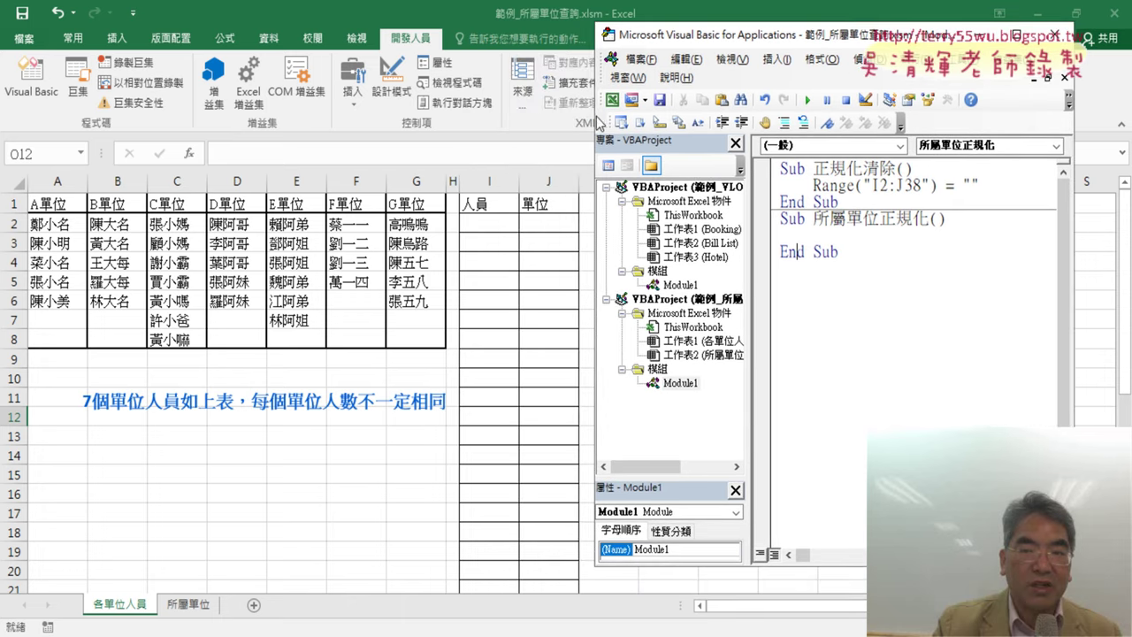
mouse_move(605, 116)
mouse_down()
mouse_move(7, 120)
mouse_move(580, 180)
mouse_up()
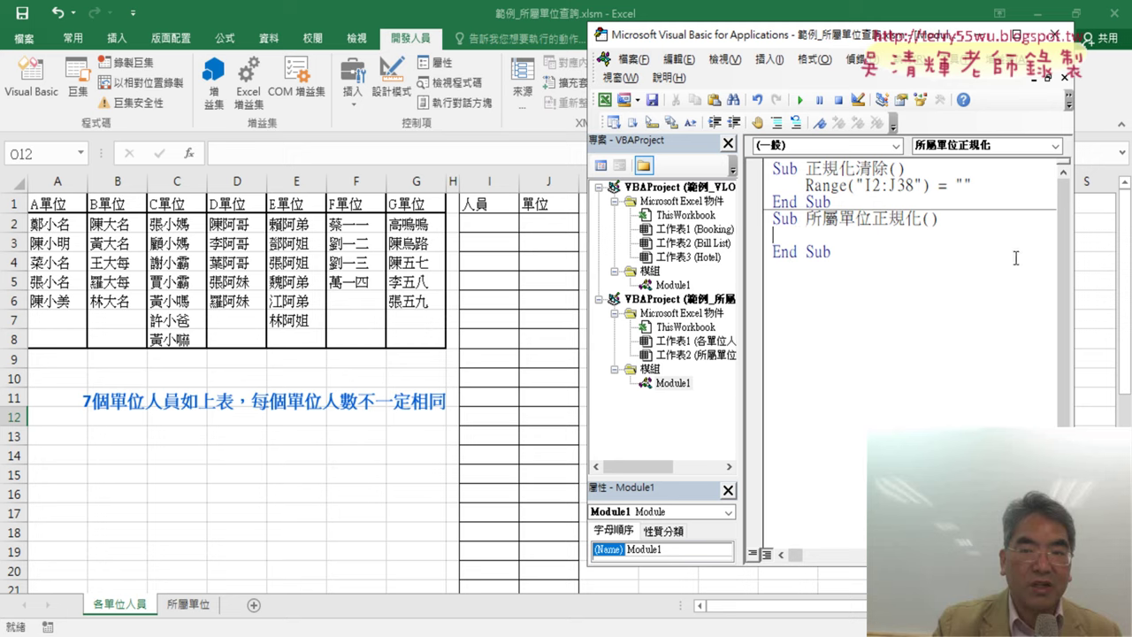
Add the outer loop For i = 2 To 8 … Next inside the new Sub
key(Tab)
text(fo)
text(r)
text(i)
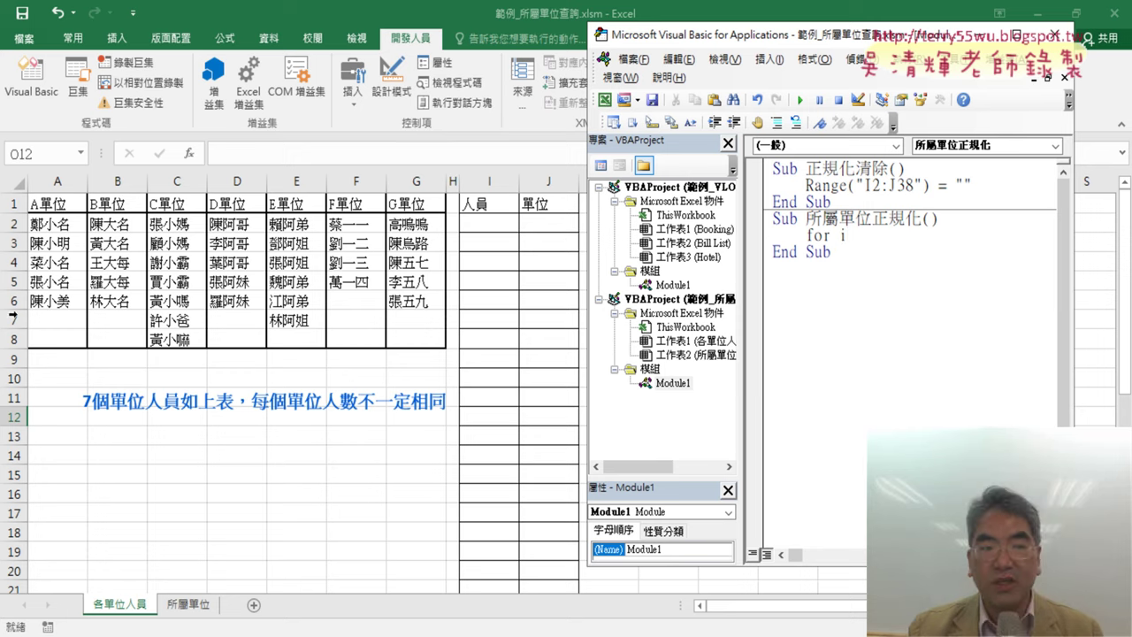
text(=)
text(2to)
text( 8)
key(Return)
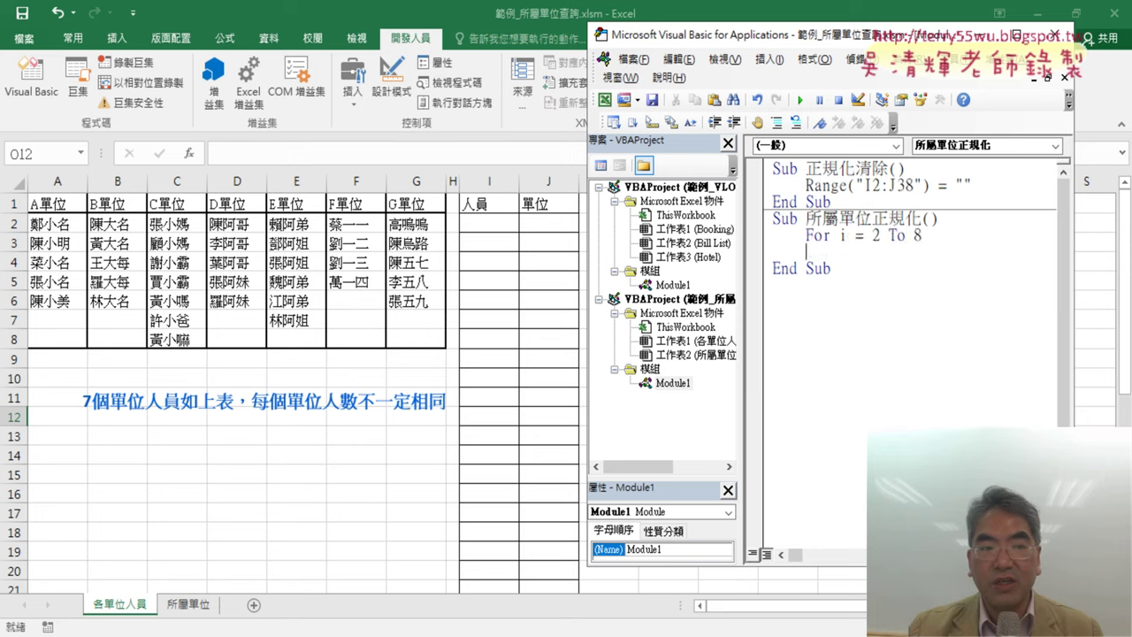
key(Return)
text(nex)
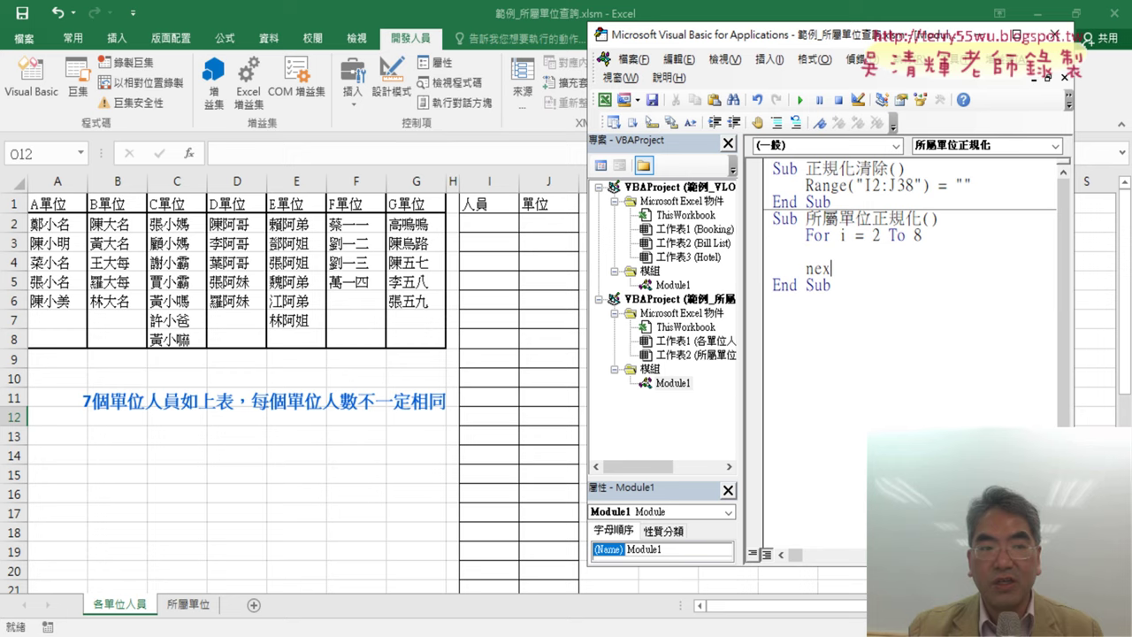
text(t)
click(834, 252)
Nest a For j = 1 To 7 … Next loop inside the outer loop
key(Tab)
text(f)
text(or)
text(j)
text(=)
text(1)
text(to )
text(7)
key(Return)
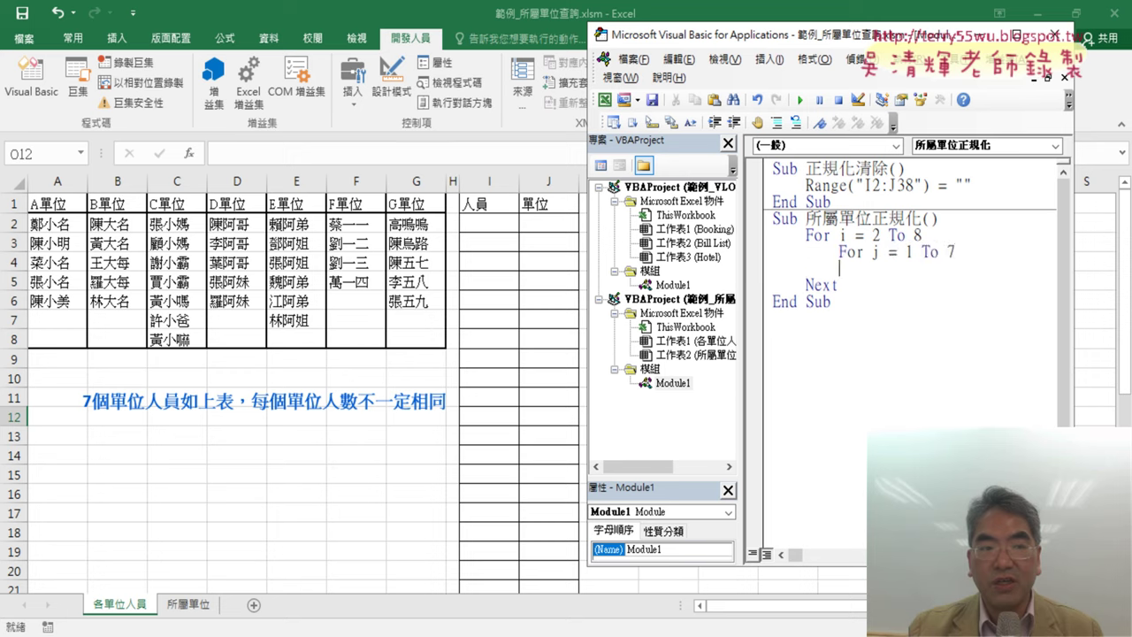
key(Return)
text(next)
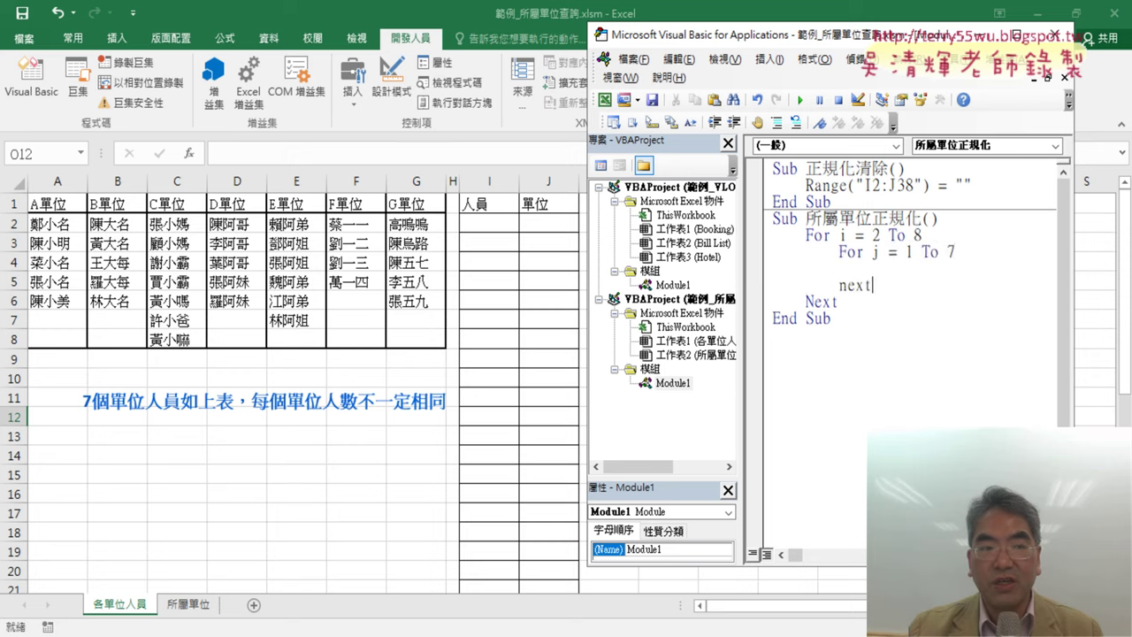
click(840, 329)
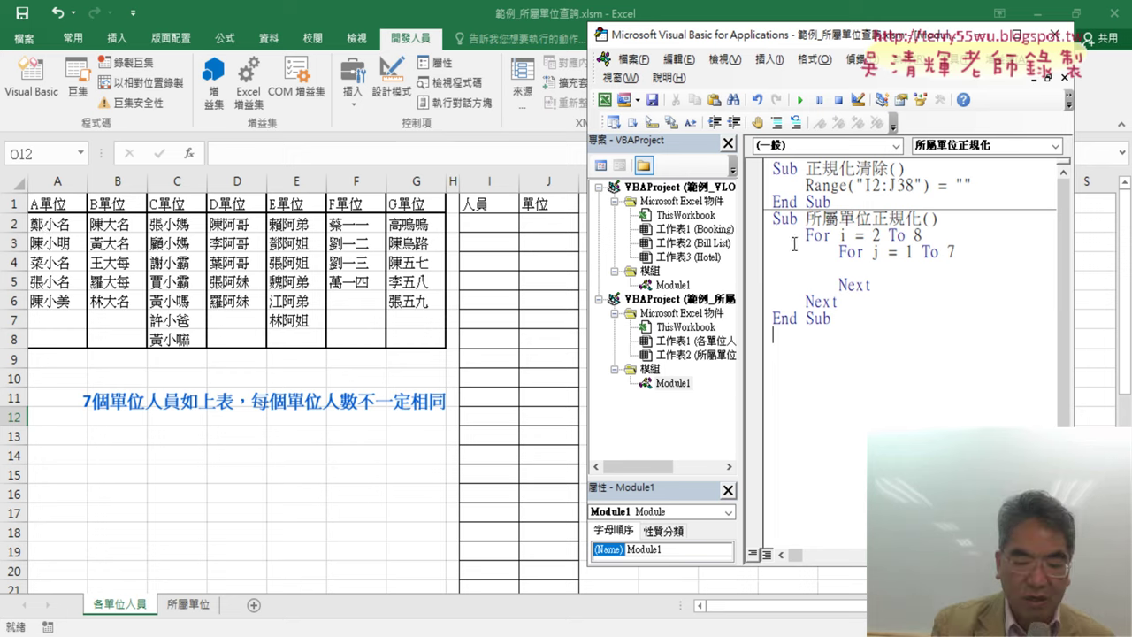
Enter cells(i,j) inside the inner For j loop and dismiss the compile error
click(883, 268)
key(Tab)
text(cell)
text(s()
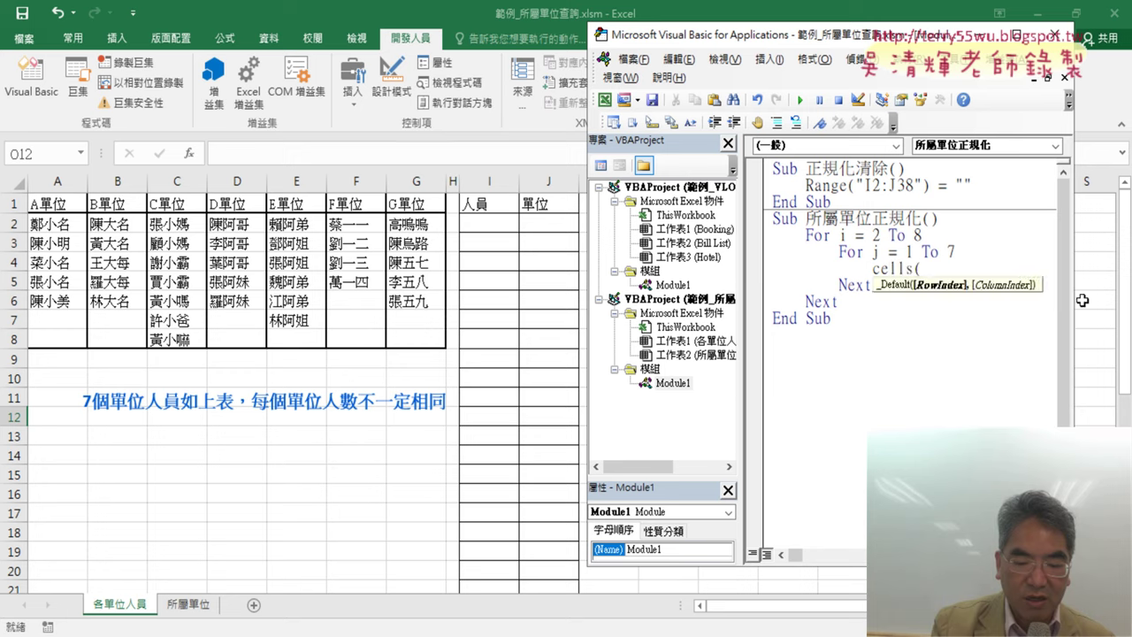
text(i,j)
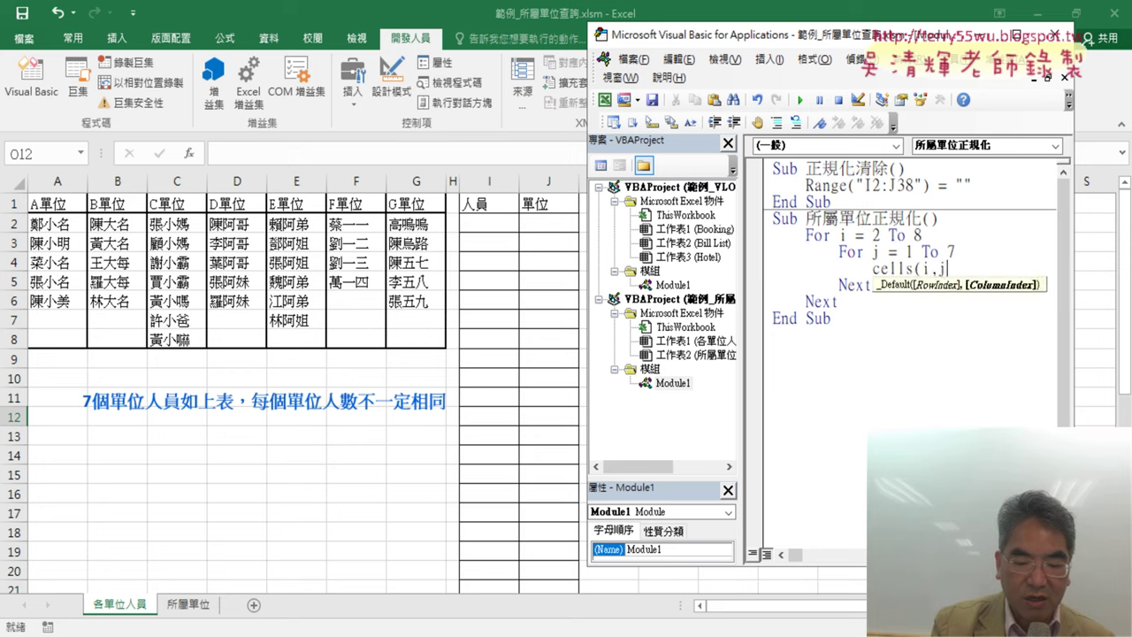
text())
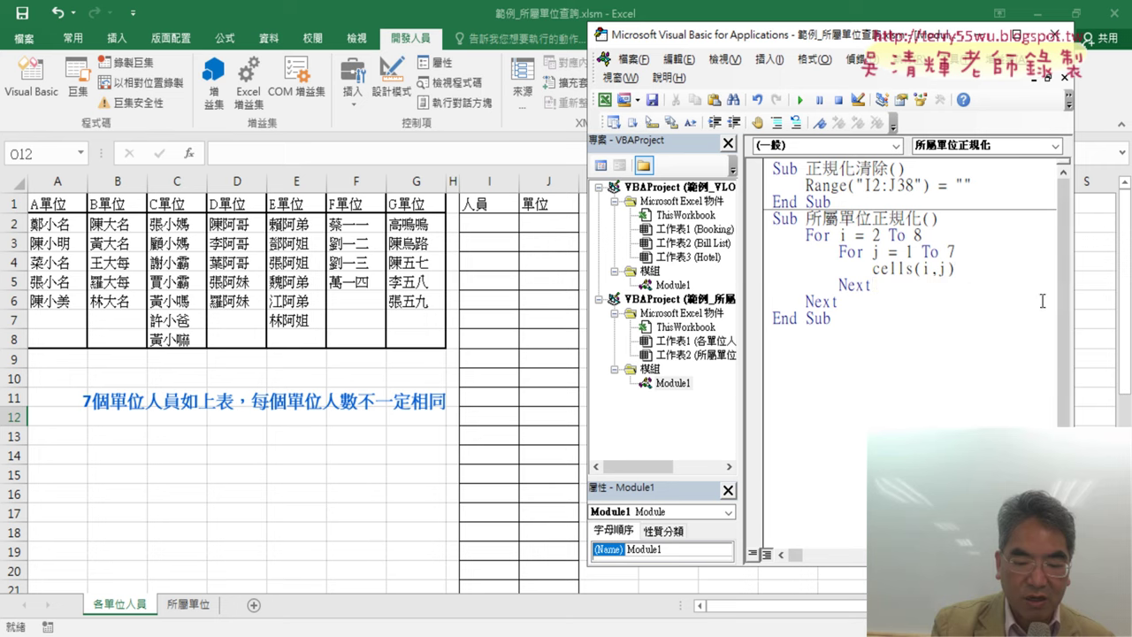
click(882, 242)
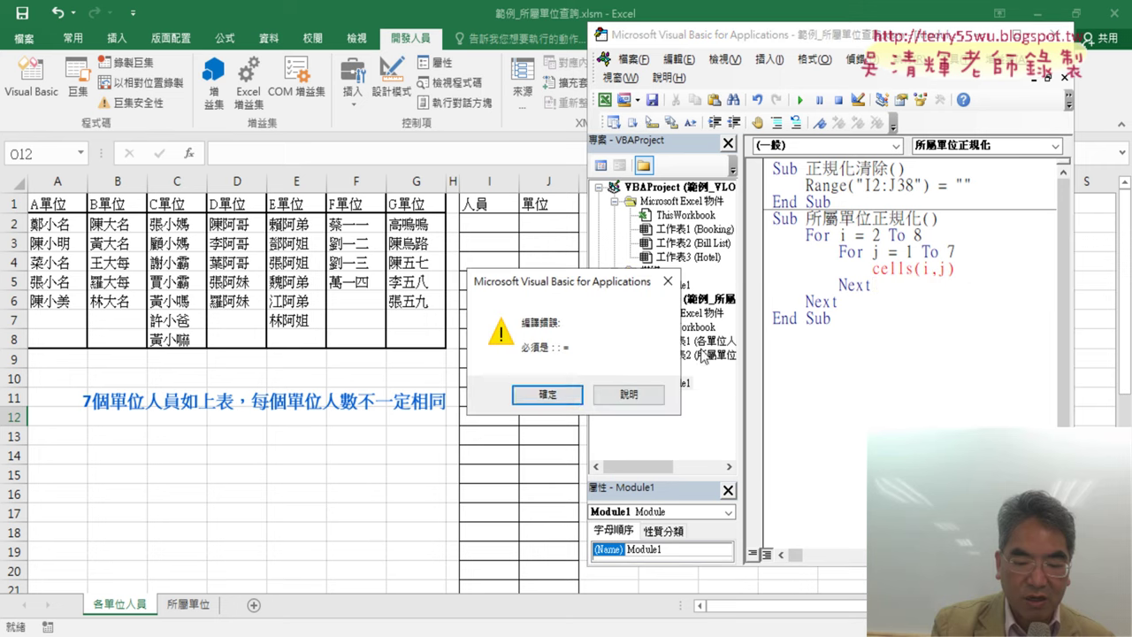
click(610, 394)
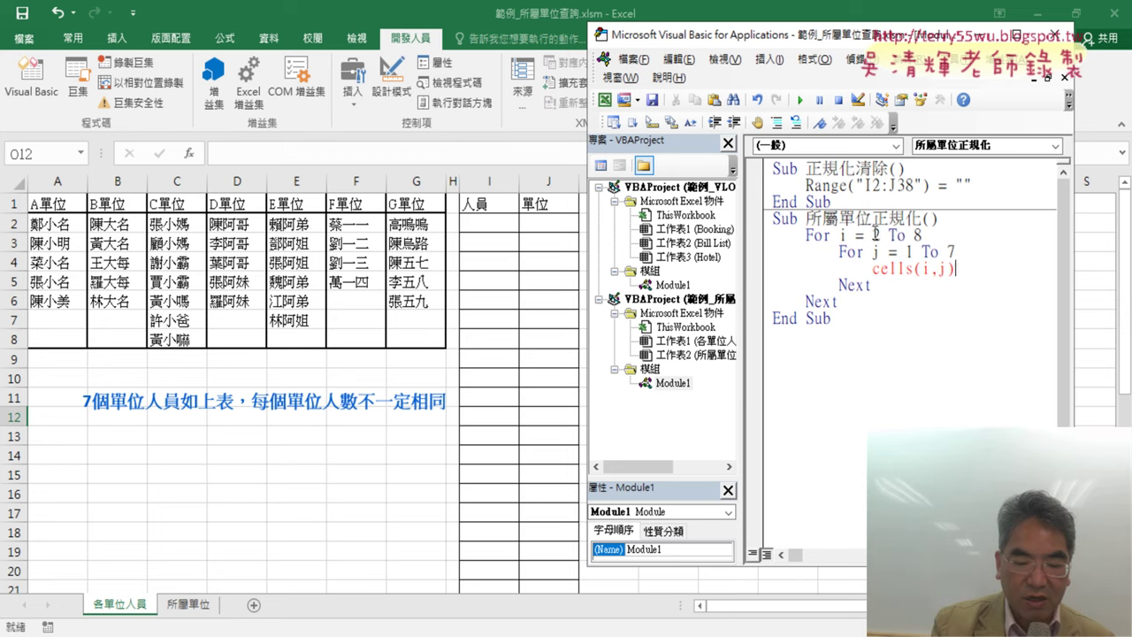
Highlight the outer loop's start value 2, the i in cells(i,j), and inner start 1
double_click(878, 235)
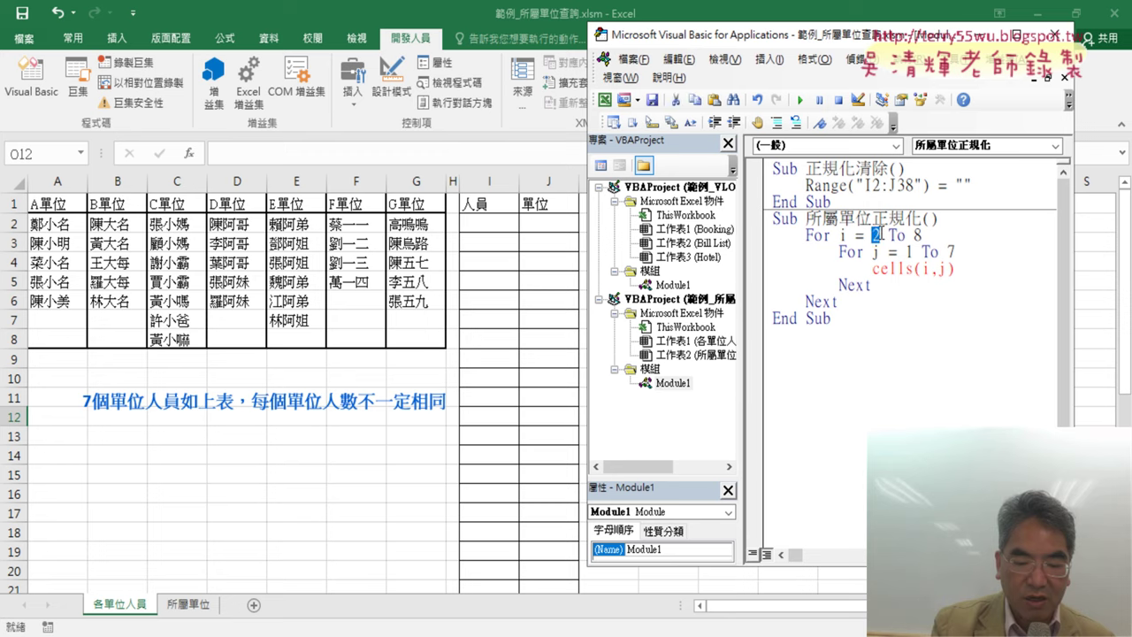
double_click(925, 268)
double_click(909, 252)
drag(871, 268, 958, 271)
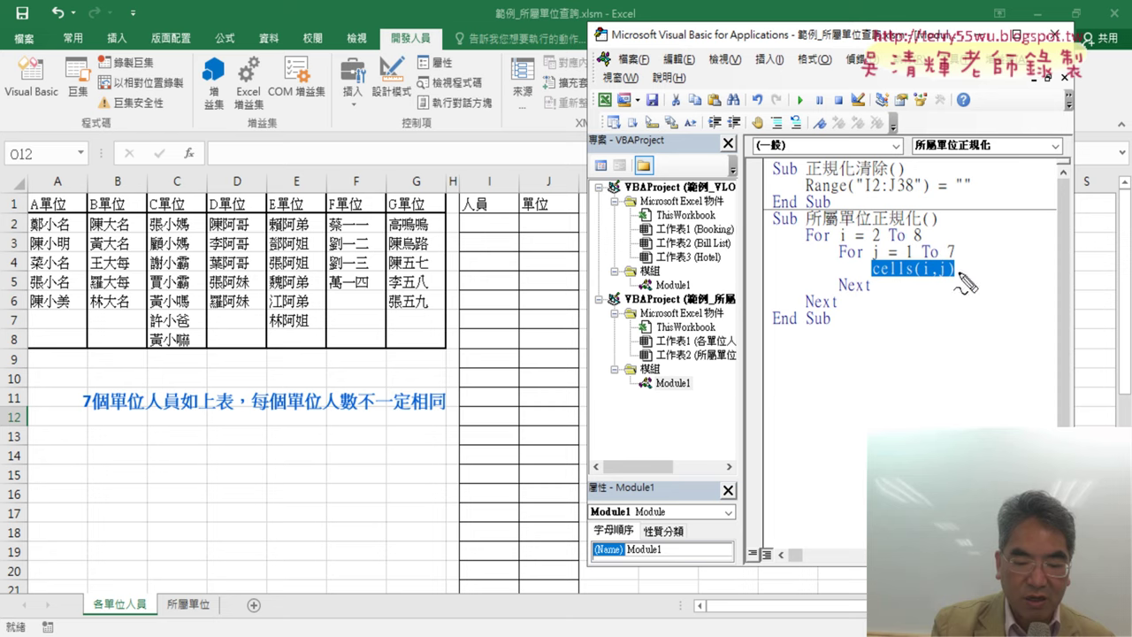
mouse_move(76, 239)
mouse_down()
mouse_move(23, 218)
mouse_move(82, 236)
mouse_up()
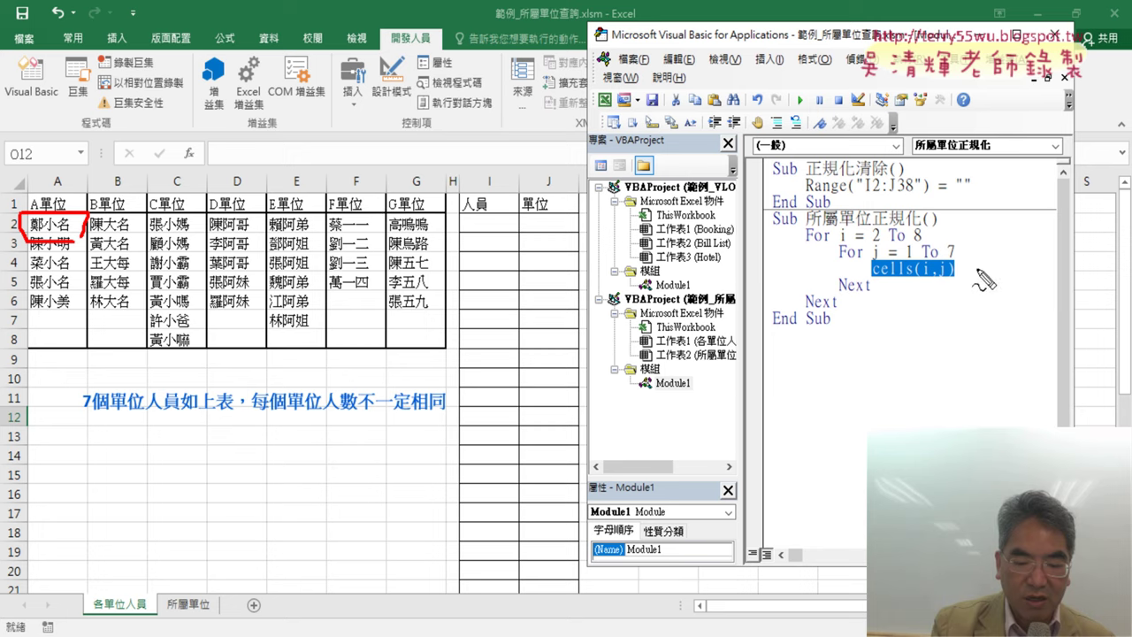
drag(884, 277, 953, 286)
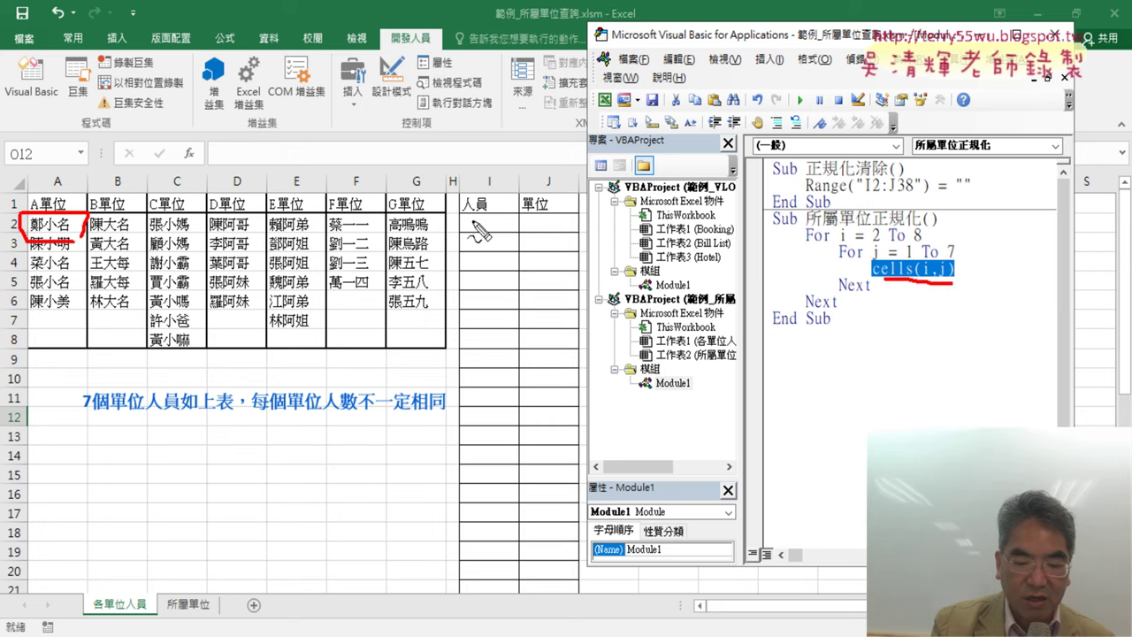
mouse_move(448, 211)
mouse_down()
mouse_move(449, 237)
mouse_move(471, 237)
mouse_move(455, 236)
mouse_up()
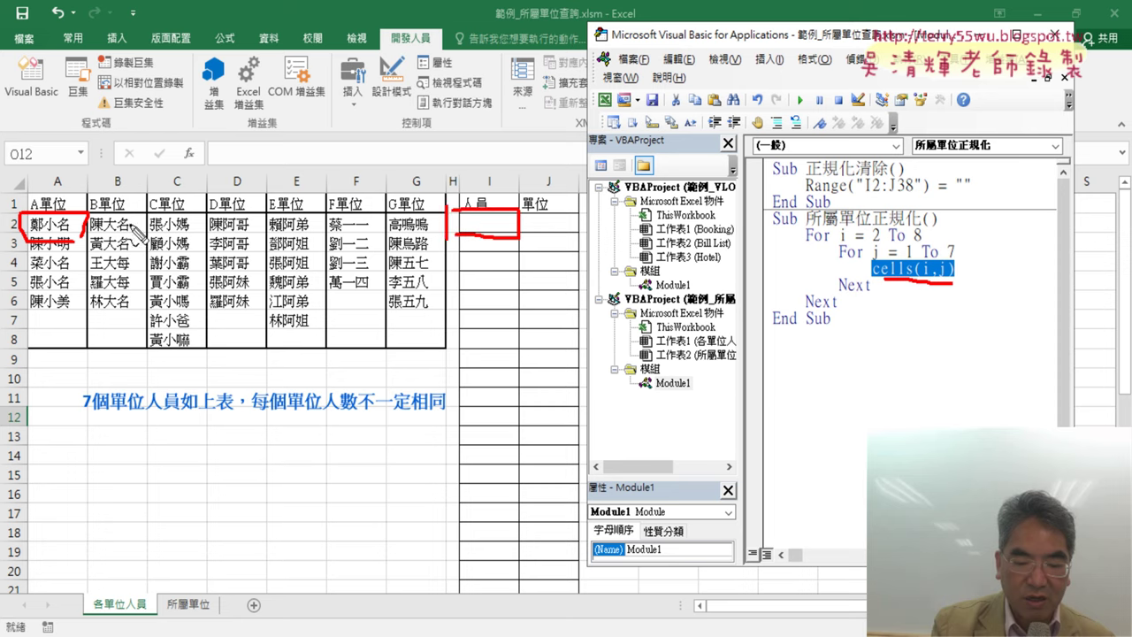
mouse_move(88, 237)
mouse_down()
mouse_move(433, 231)
mouse_move(421, 259)
mouse_up()
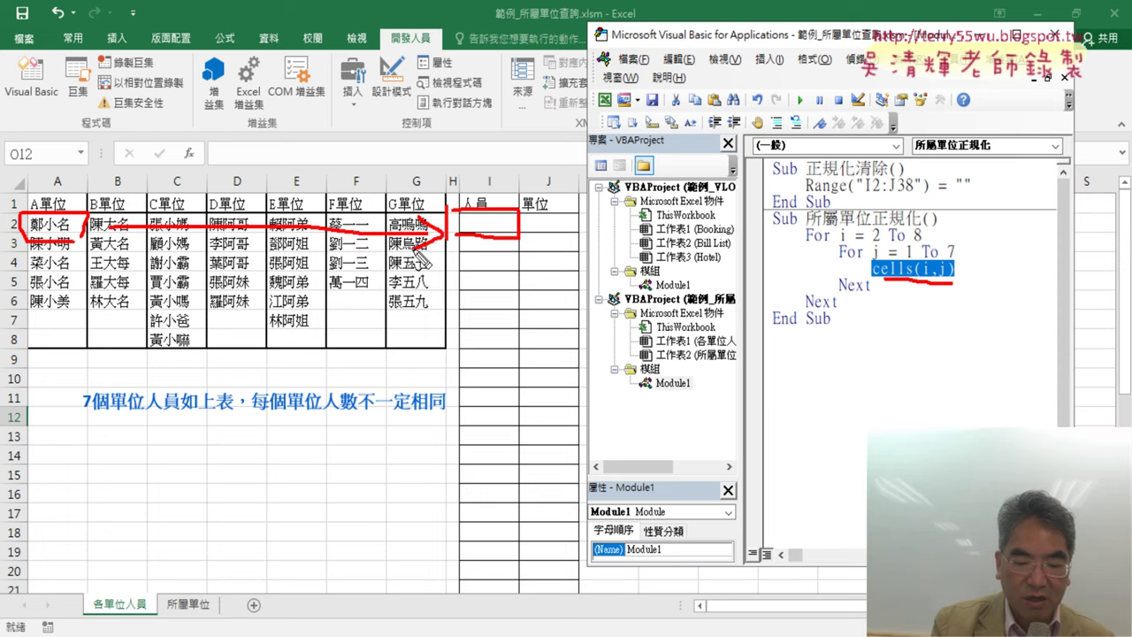
key(Escape)
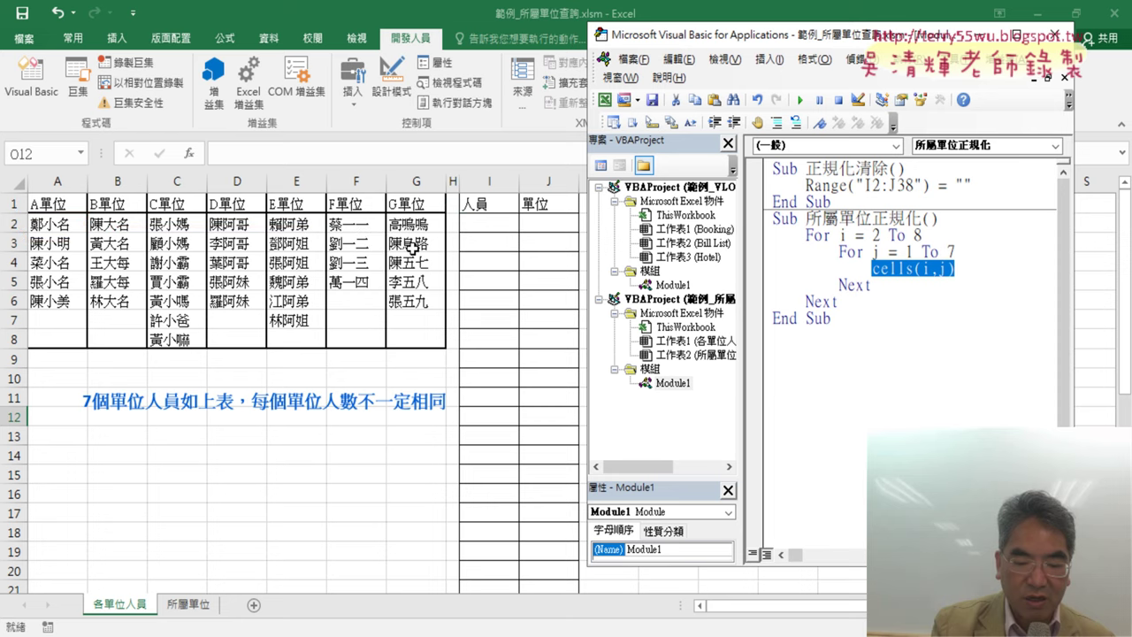
Complete the inner-loop line as Cells(2, "I") = Cells(i, j)
click(872, 269)
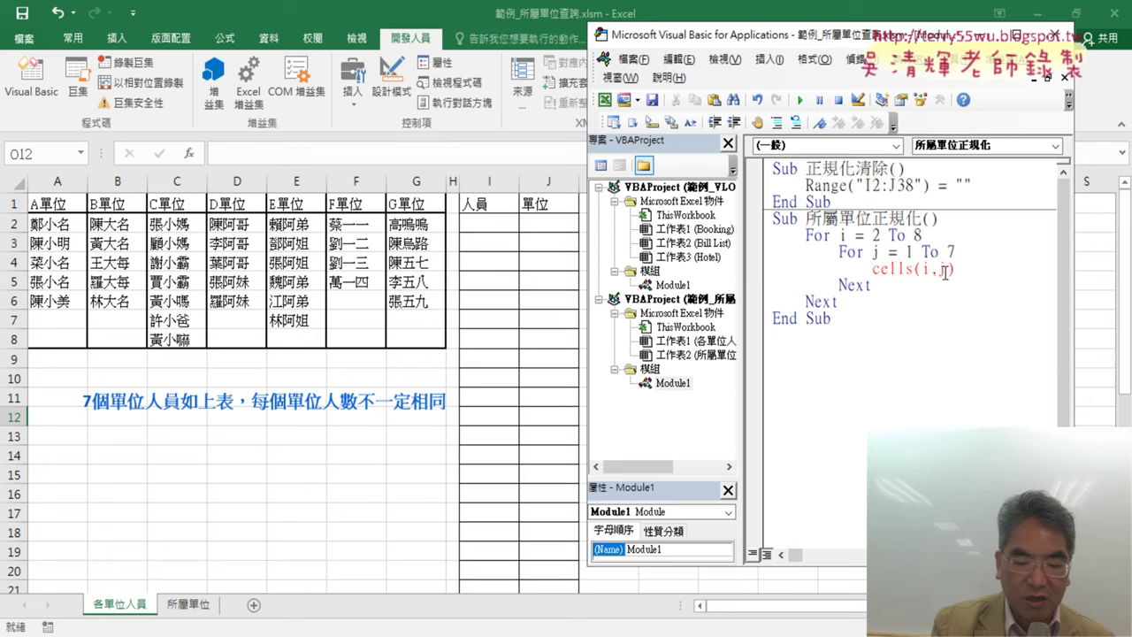
text(=)
text(cel)
text(ls)
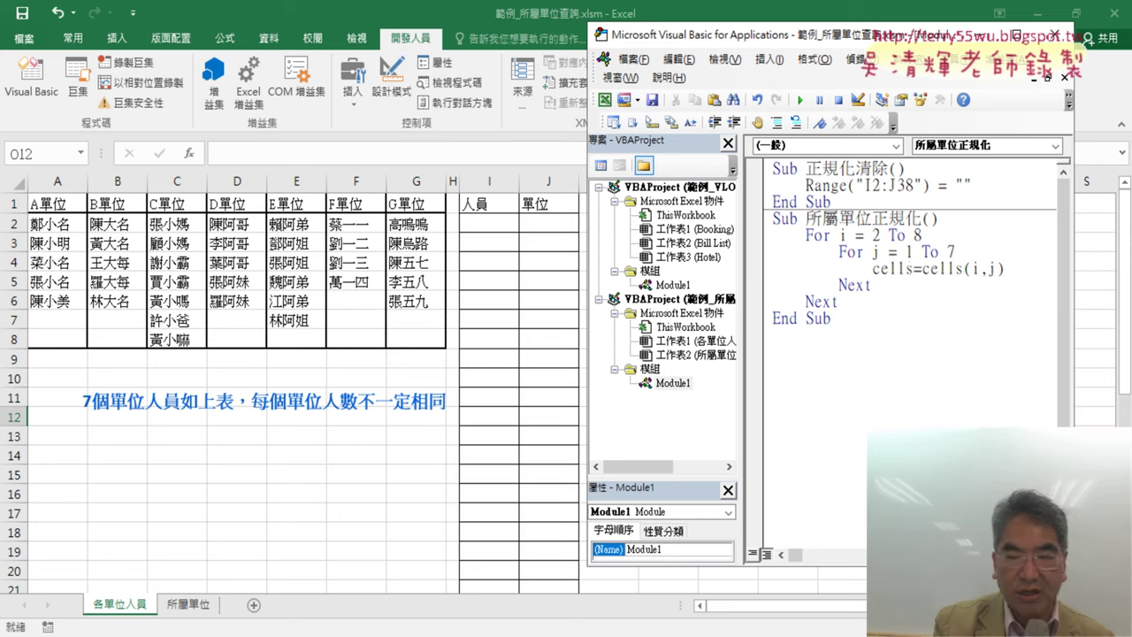
text(()
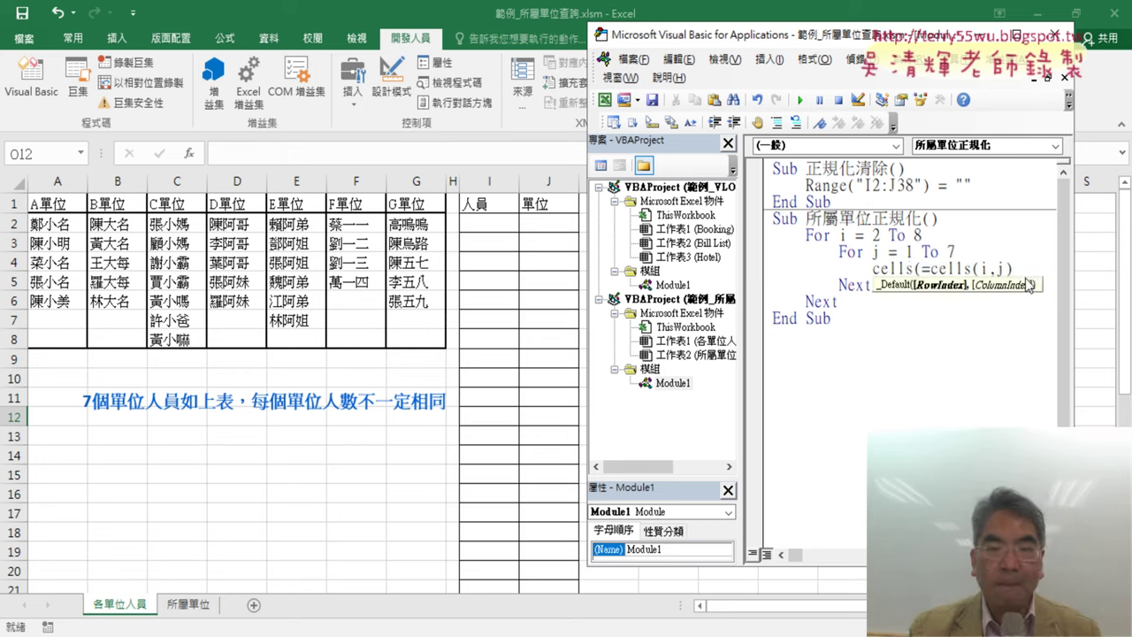
text(2)
text(,)
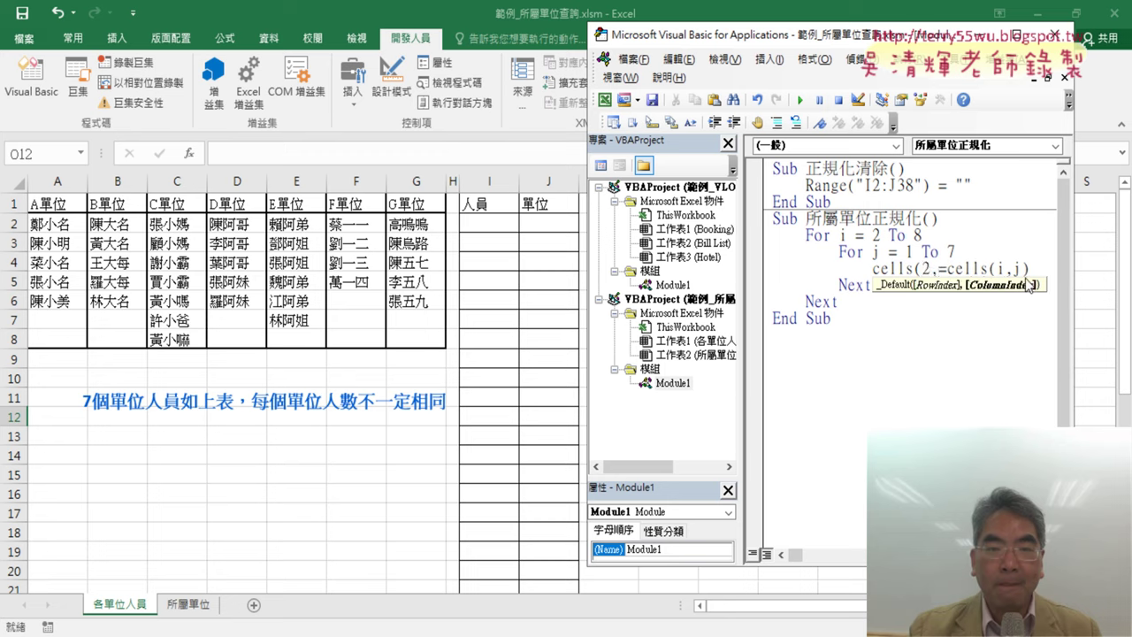
text("I"))
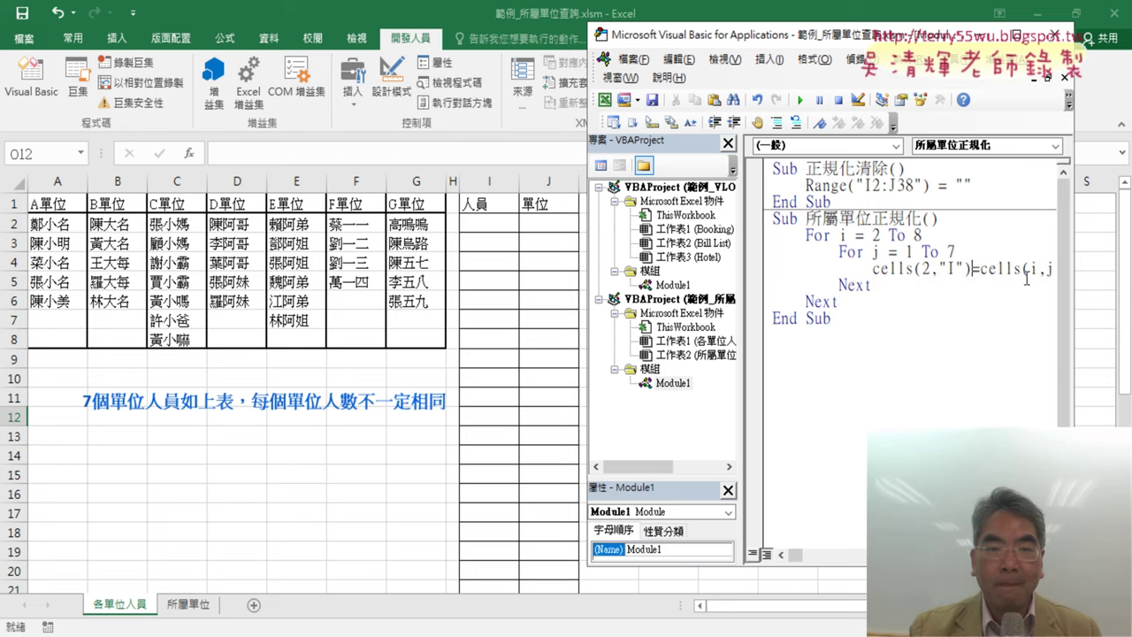
click(986, 378)
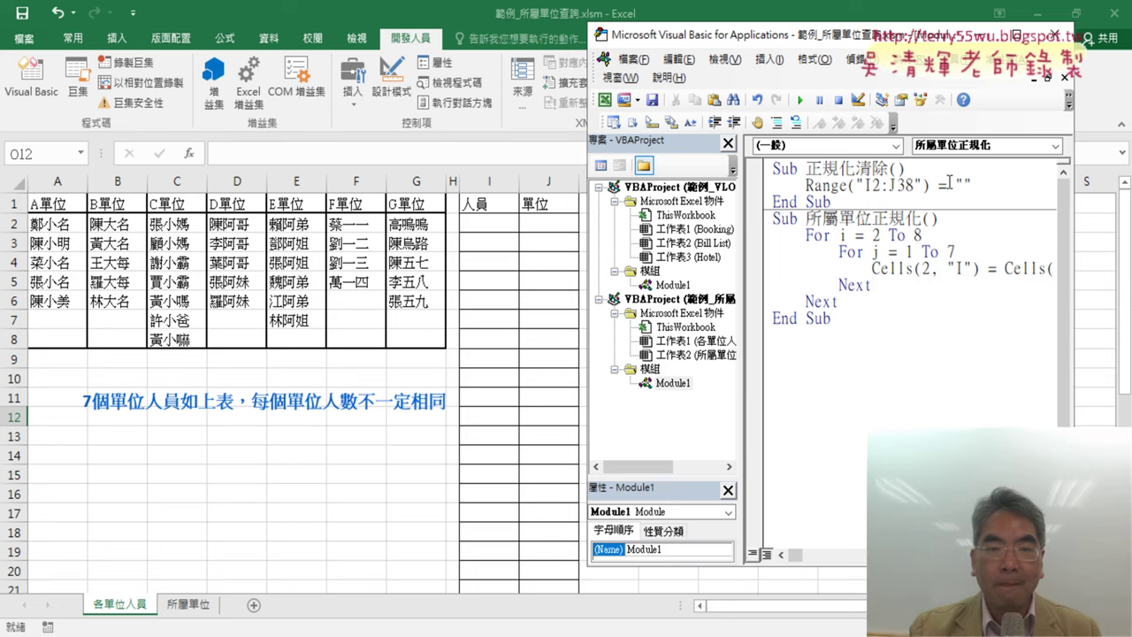
Widen the code window and highlight the Cells(i, j) source and the j loop's start value
drag(849, 33, 789, 32)
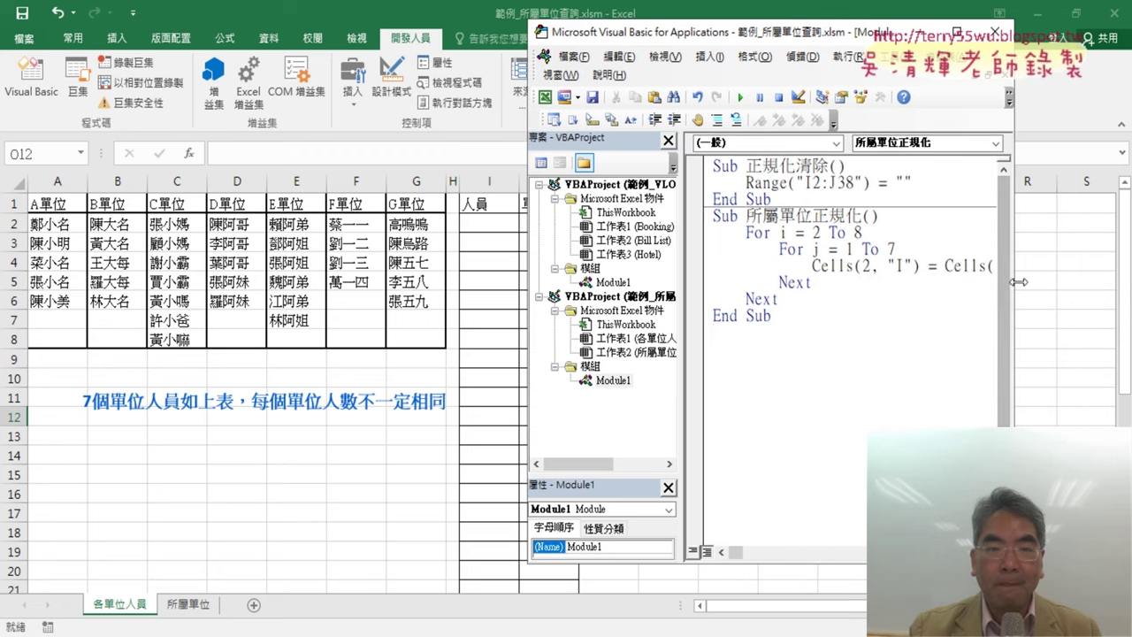
drag(1017, 278, 1099, 278)
drag(1037, 262, 945, 262)
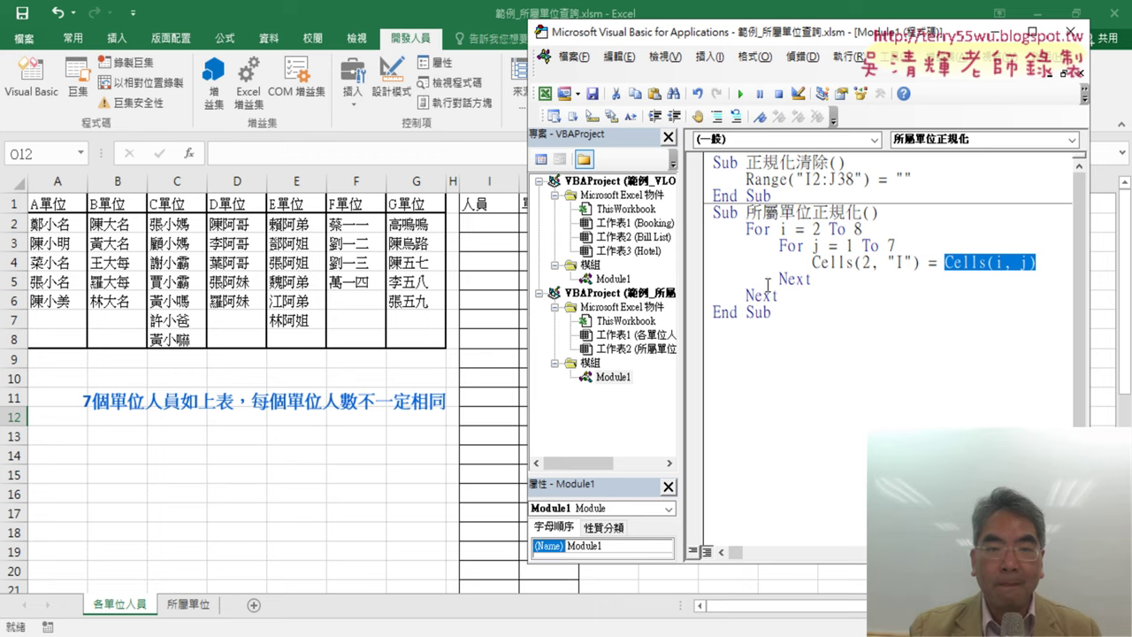
double_click(848, 246)
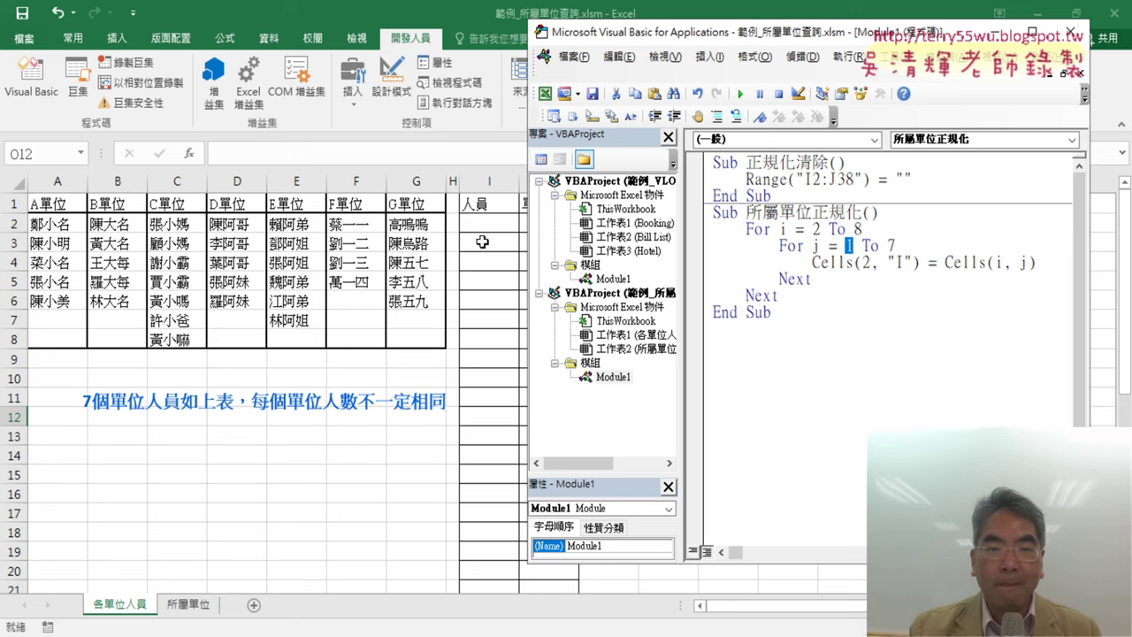
Add counter k = 2, change the target to Cells(k, "I"), and increment k = k + 1
click(891, 216)
key(Return)
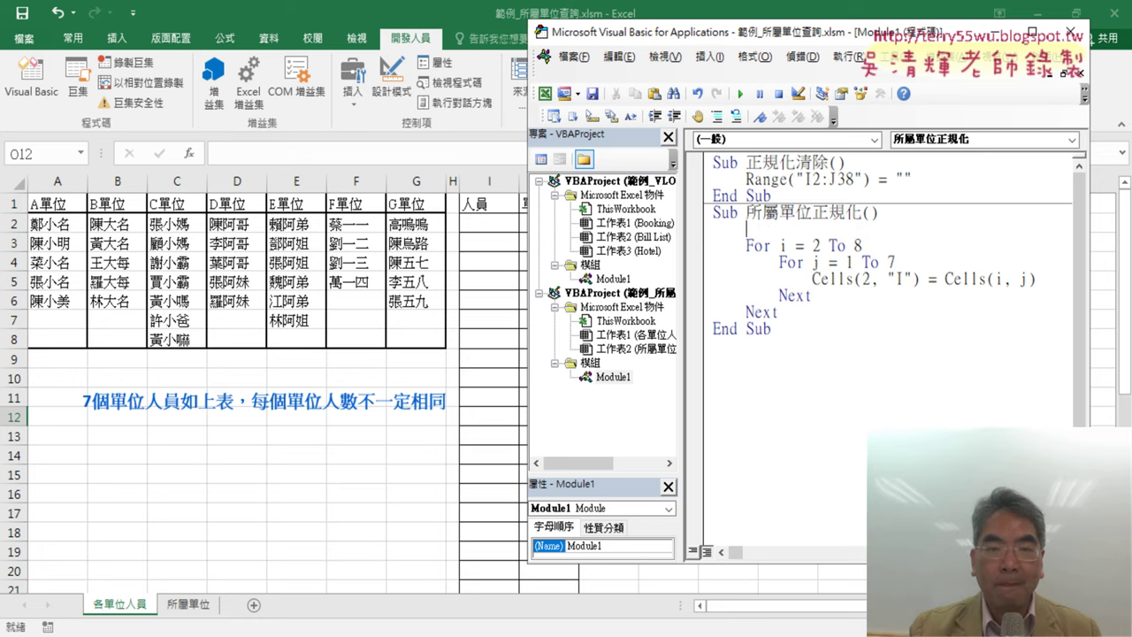
text(k)
text(=2)
click(866, 279)
double_click(866, 278)
text(k)
key(Return)
text(k=)
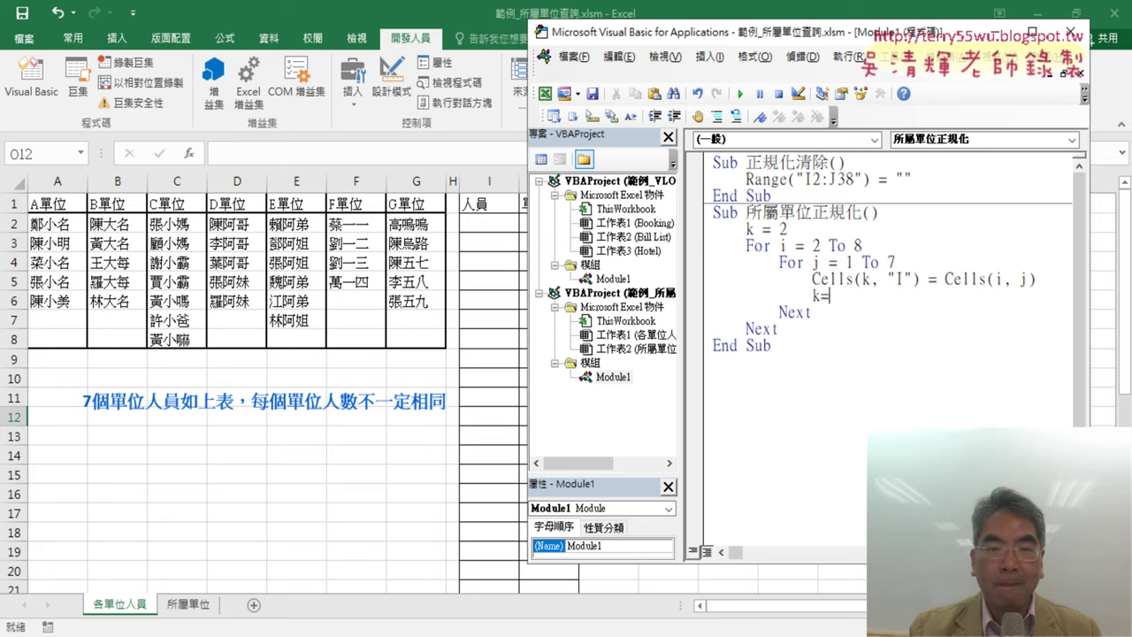
text(k)
text(+1)
Highlight the counter's start value 2, k as the target row, and the k + 1 increment
double_click(783, 230)
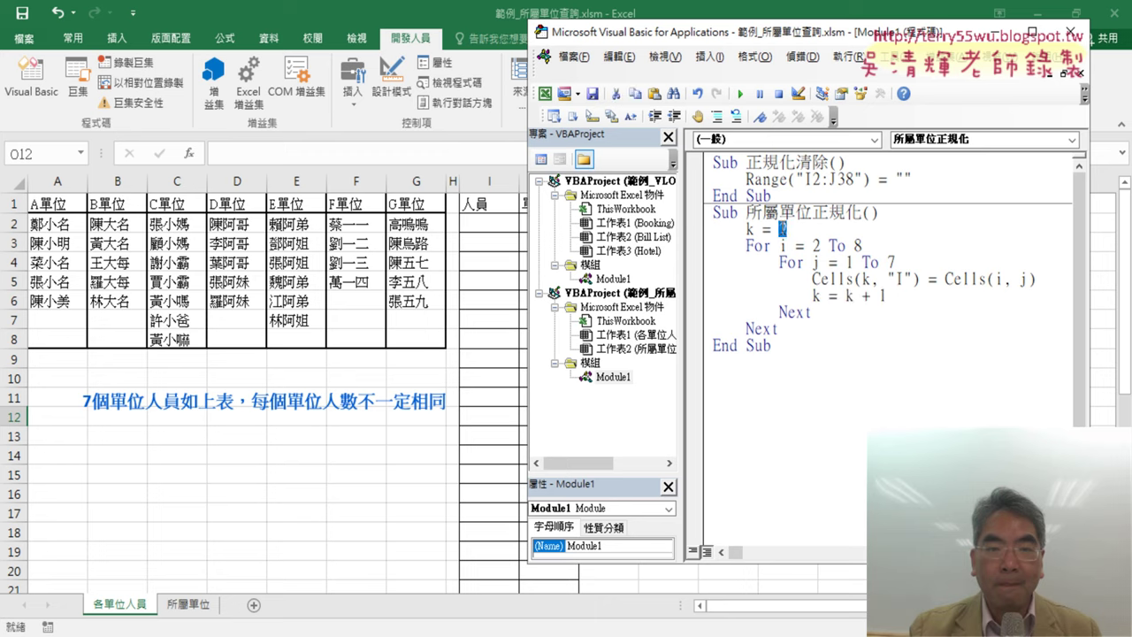
double_click(866, 279)
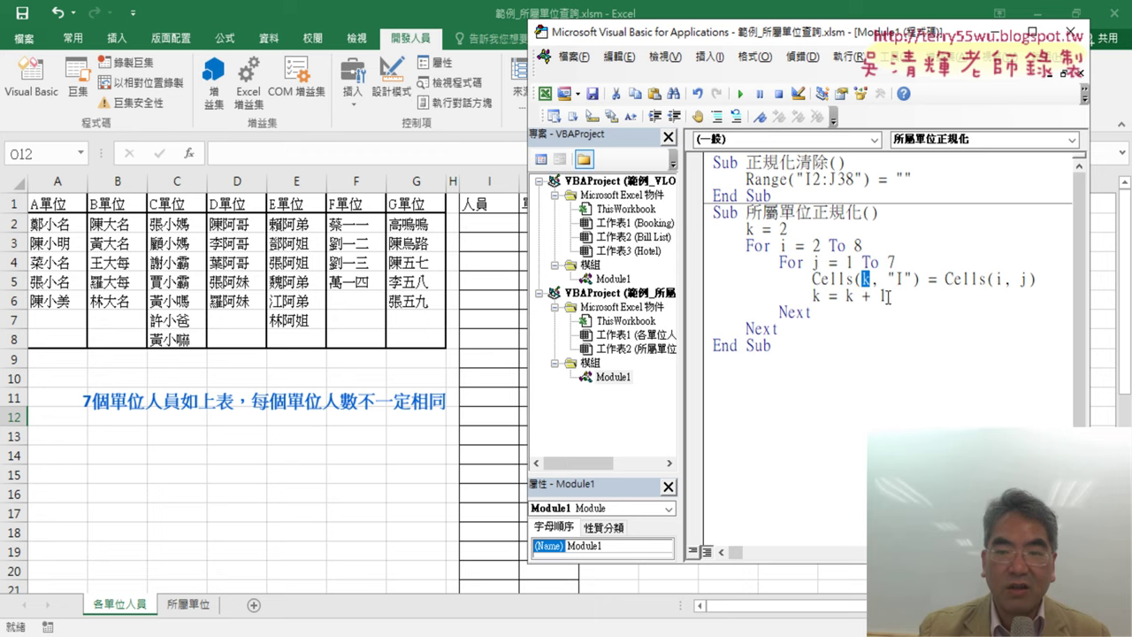
mouse_move(887, 296)
mouse_down()
mouse_move(812, 296)
mouse_move(845, 298)
mouse_up()
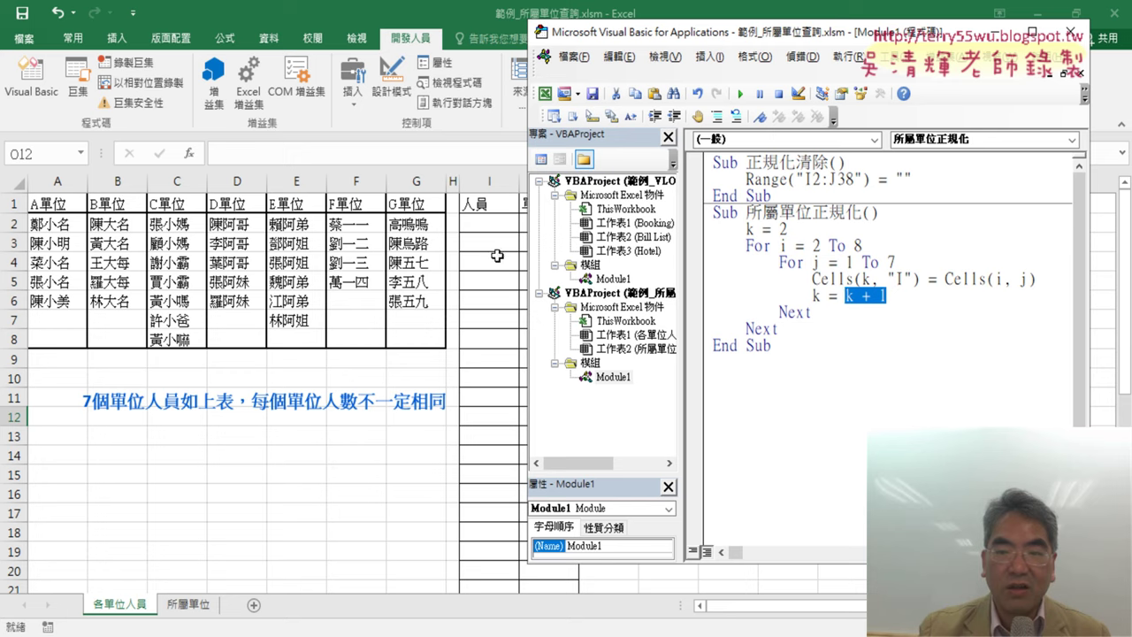
click(942, 292)
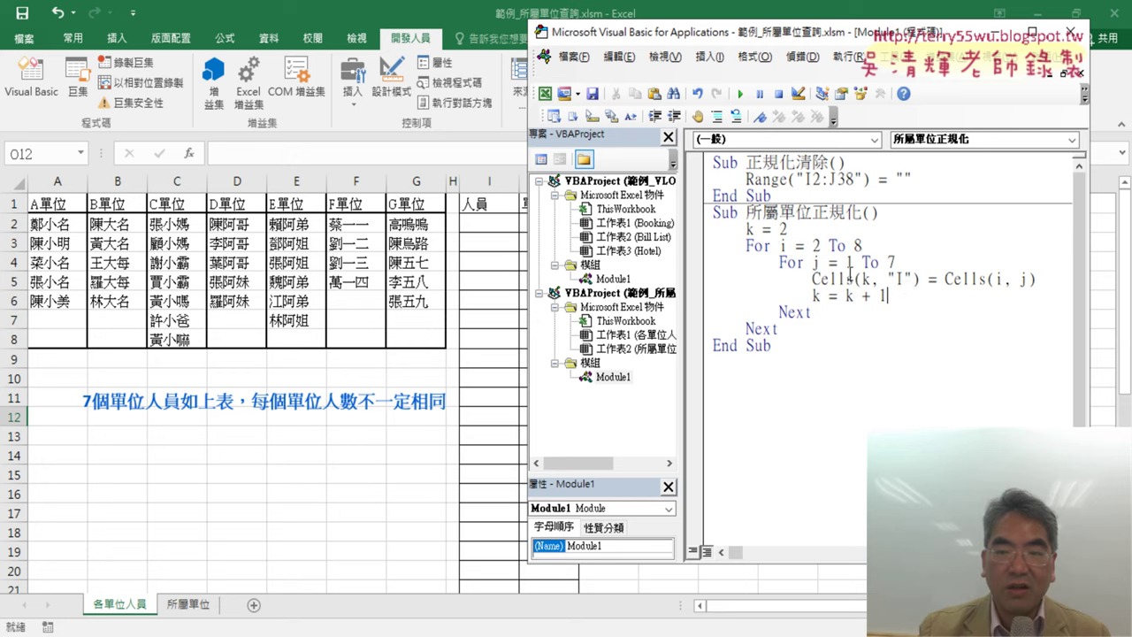
Step with F8 to the cell-copy line, checking the values of k, i and j
key(F8)
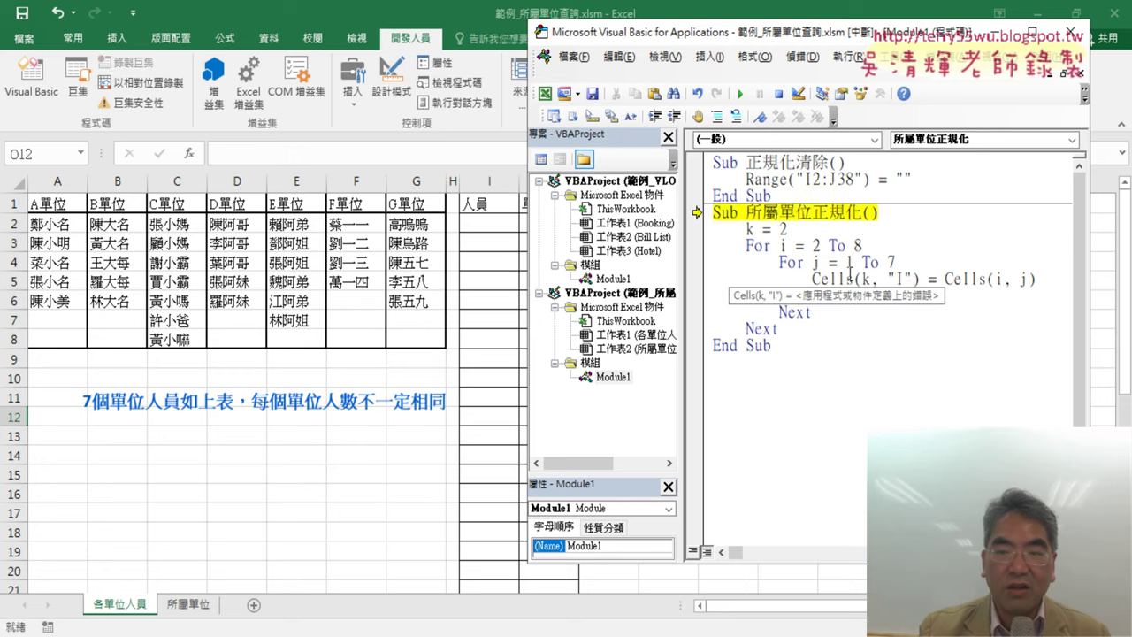
key(F8)
key(F8)
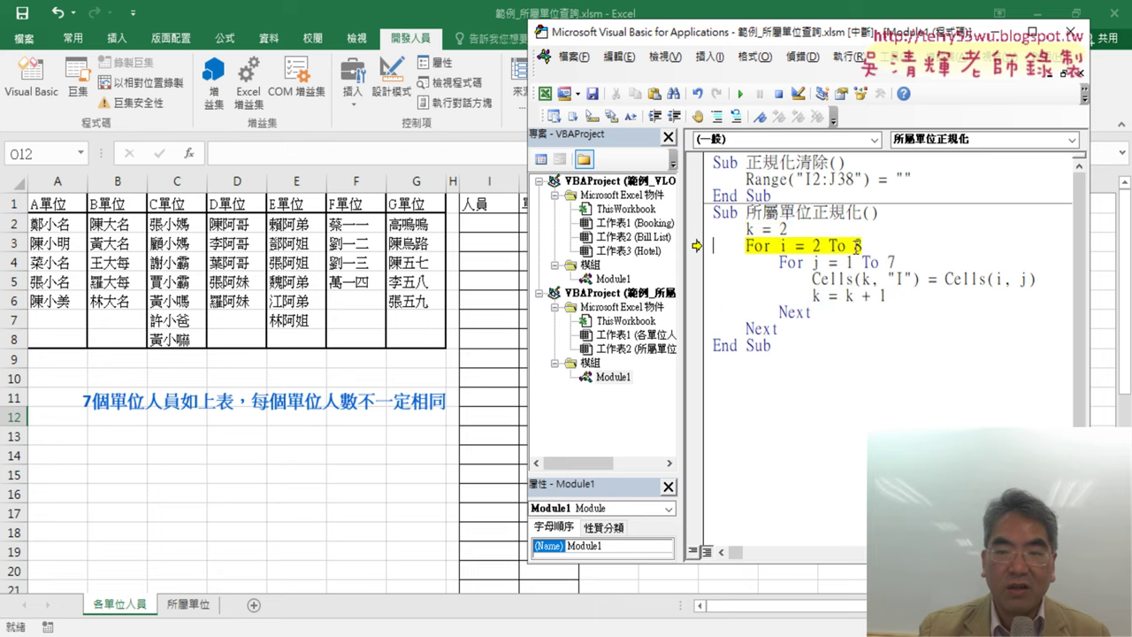
mouse_move(750, 228)
key(F8)
mouse_move(782, 243)
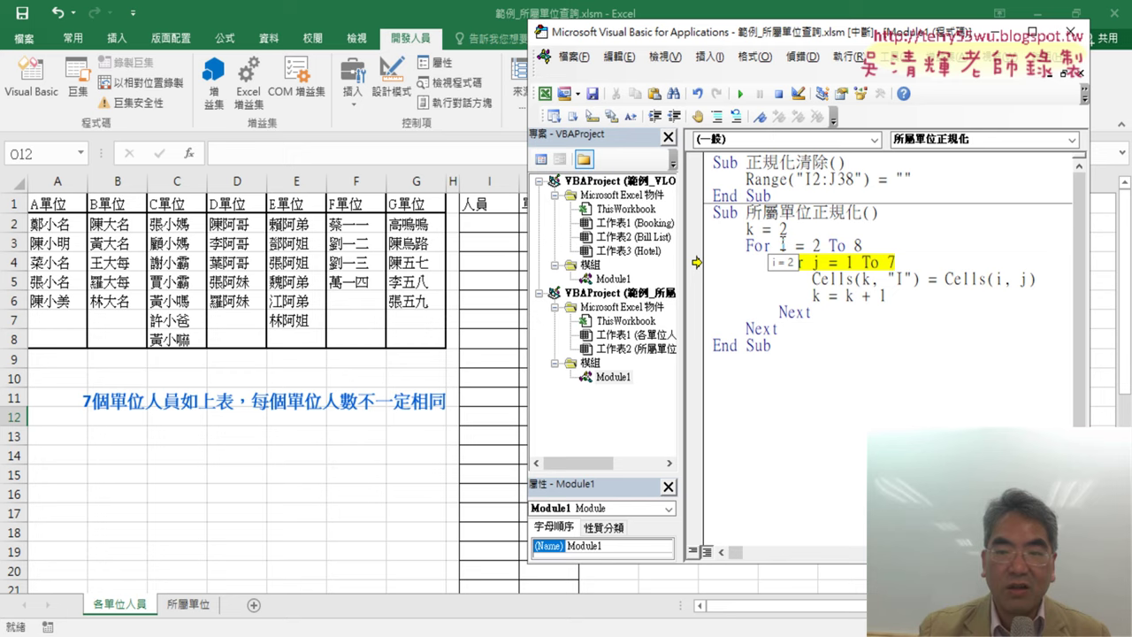
key(F8)
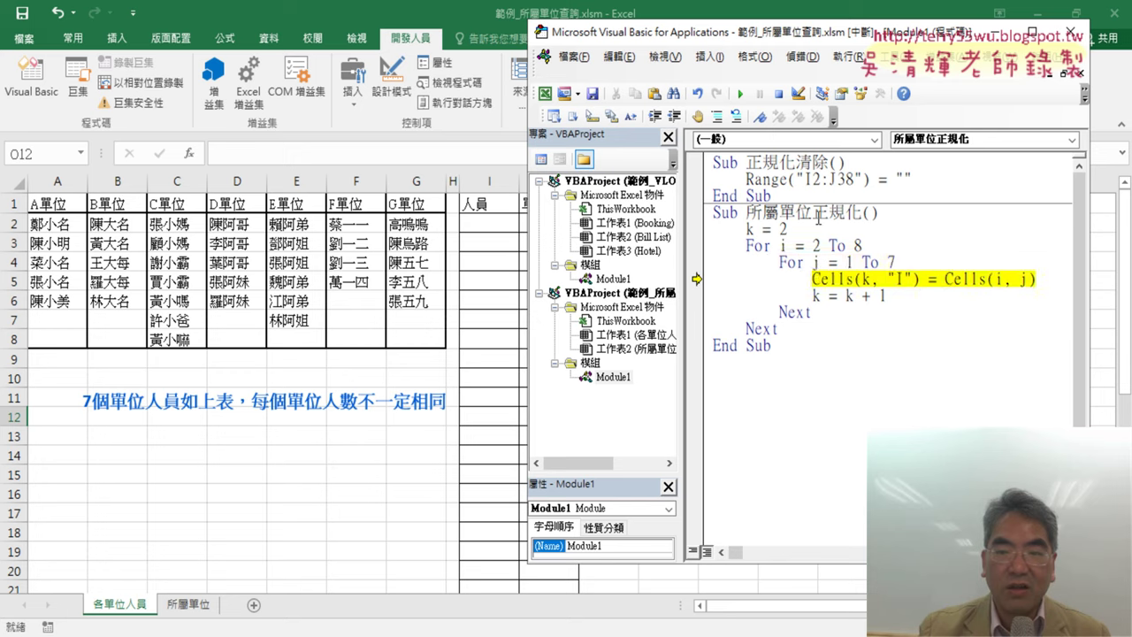
mouse_move(815, 264)
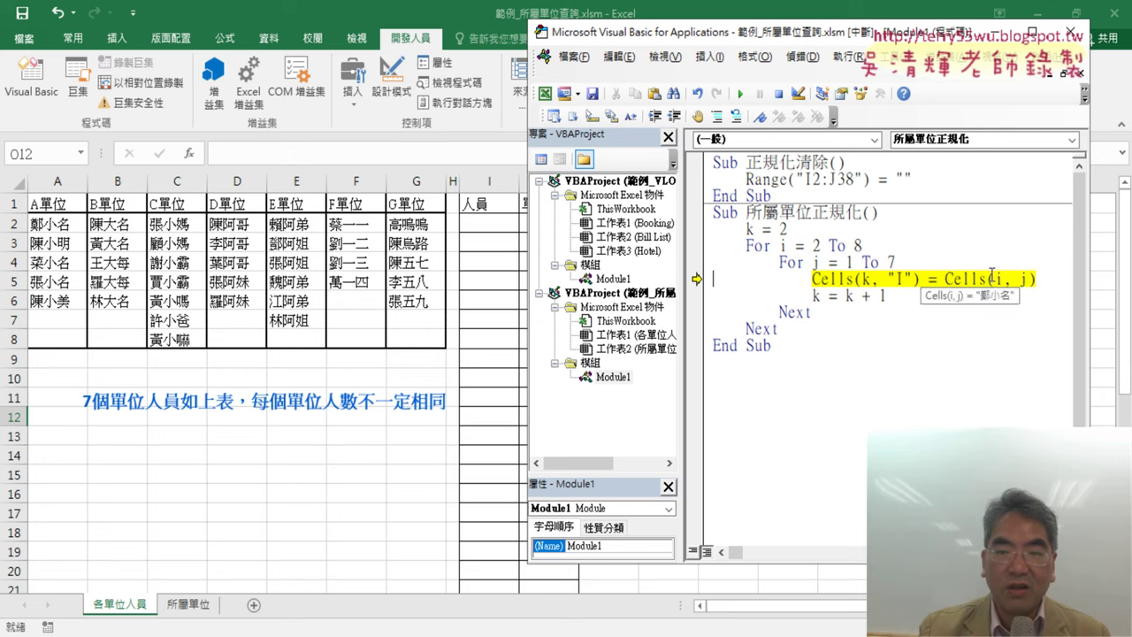
mouse_move(1000, 279)
mouse_move(866, 280)
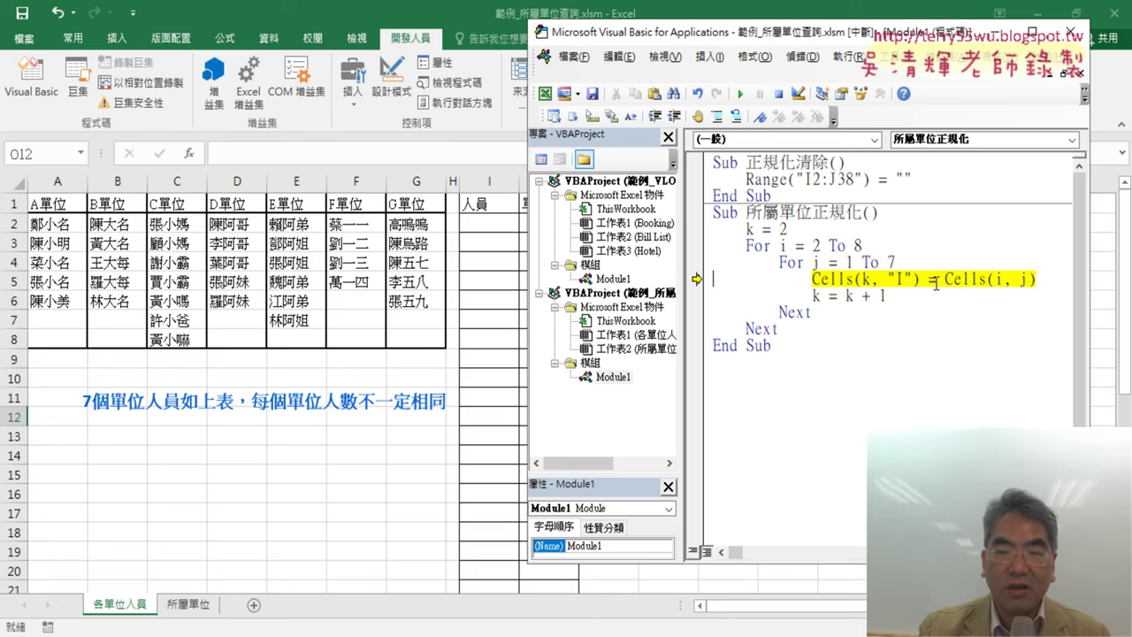
Execute the copy line, filling I2 with 鄭小名, and annotate Cells(i, j) feeding column I
key(F8)
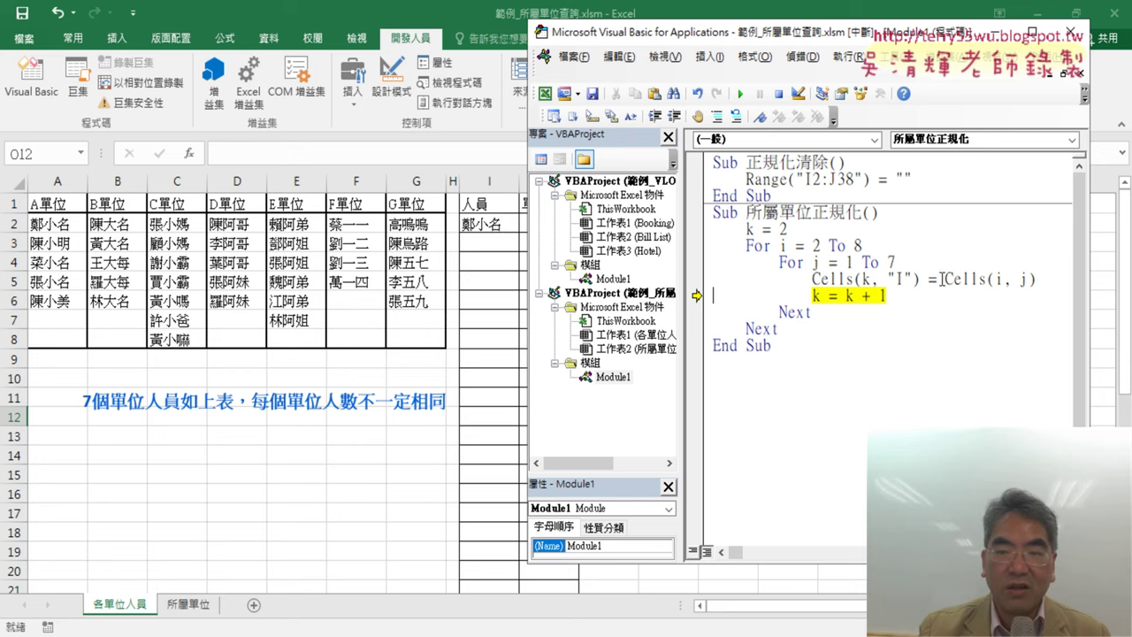
drag(943, 280, 1059, 279)
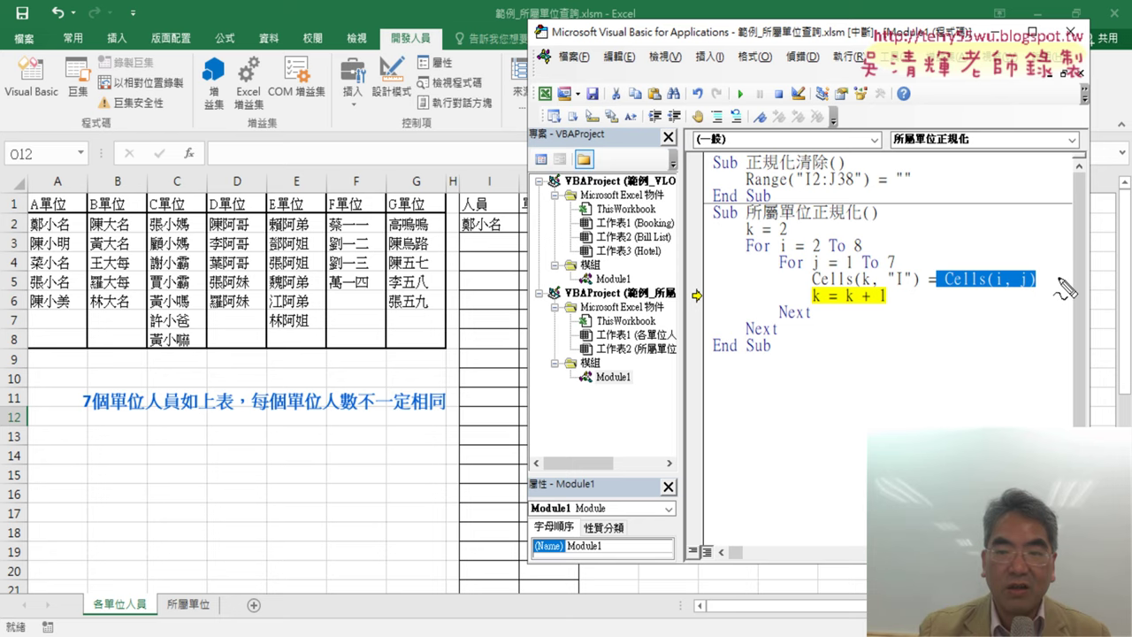
drag(958, 294, 1024, 298)
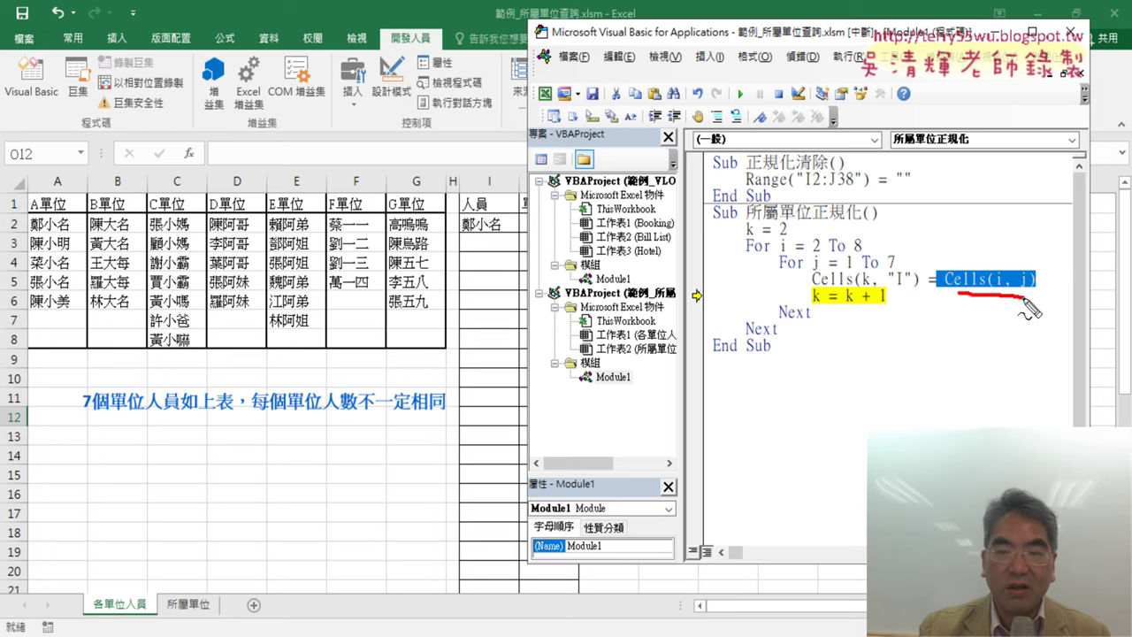
mouse_move(988, 258)
mouse_down()
mouse_move(896, 269)
mouse_move(911, 265)
mouse_up()
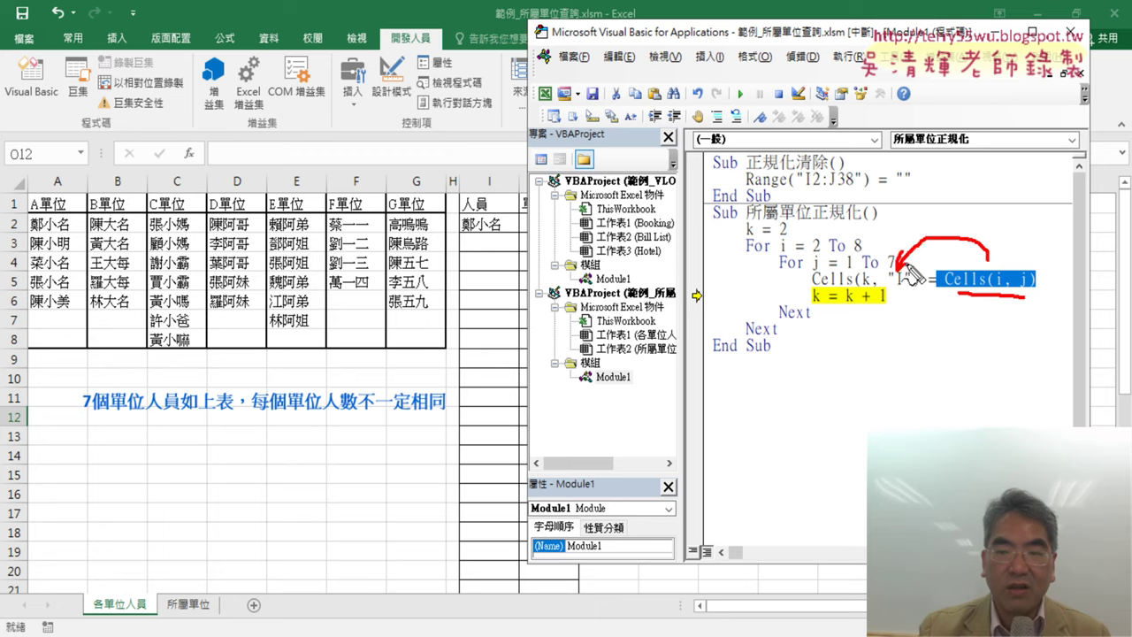
drag(486, 234, 485, 237)
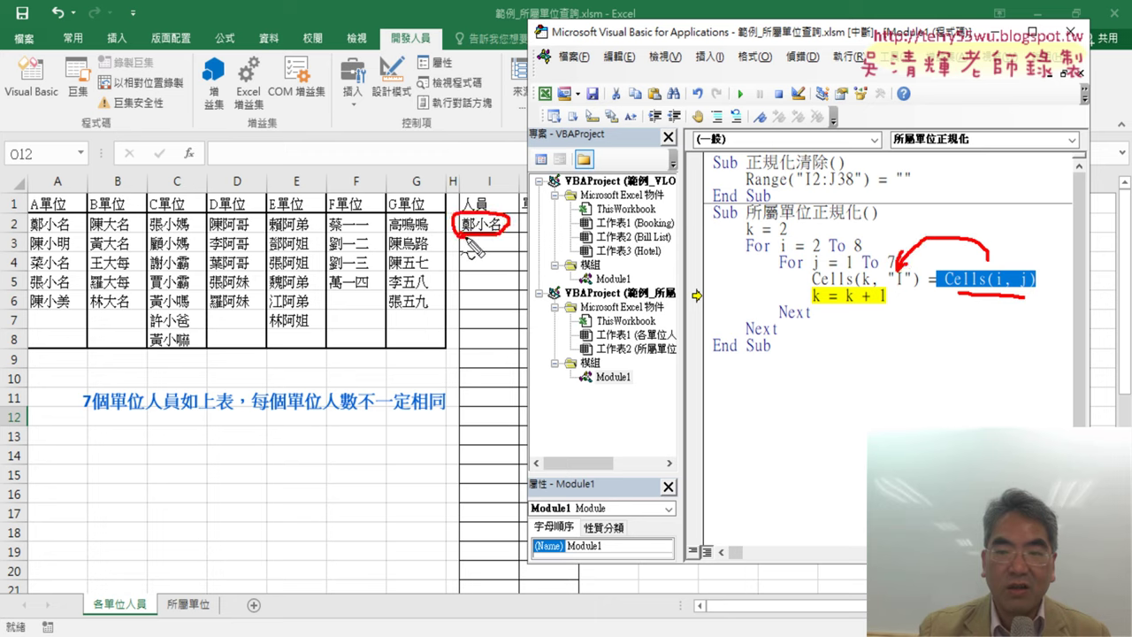
key(Escape)
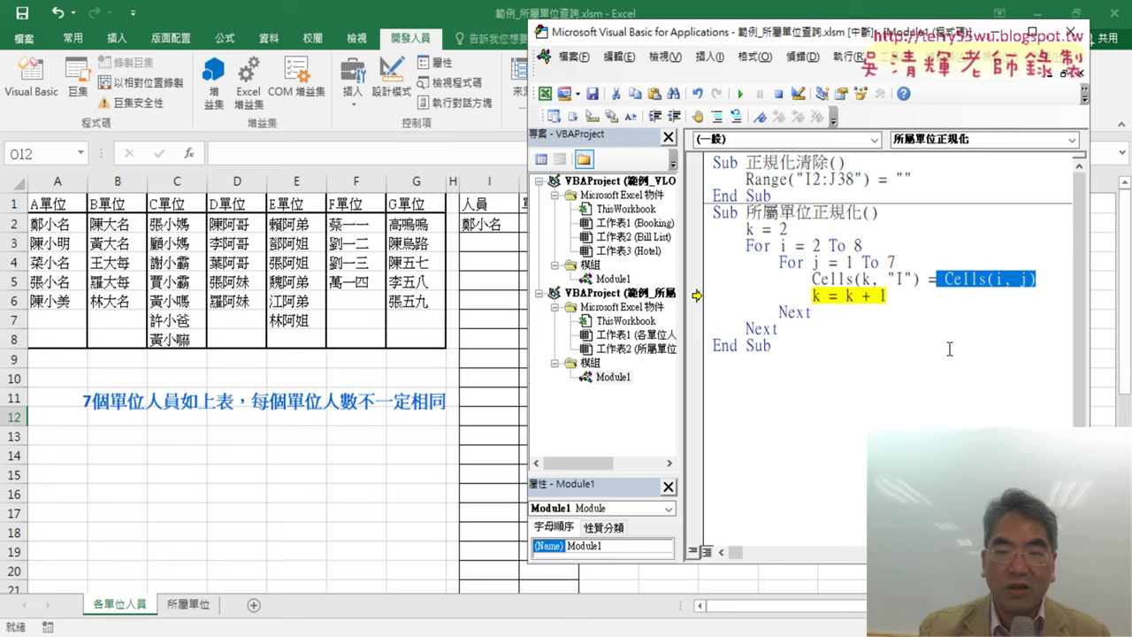
Step through the inner loop's Next back to the copy line for j = 2
key(F8)
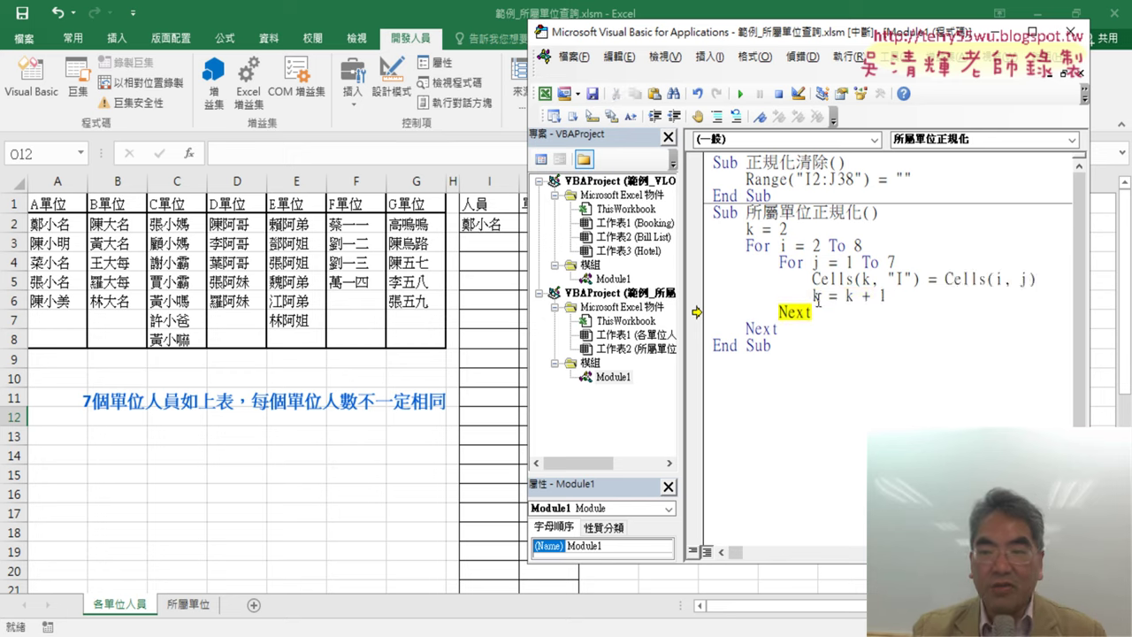
mouse_move(817, 297)
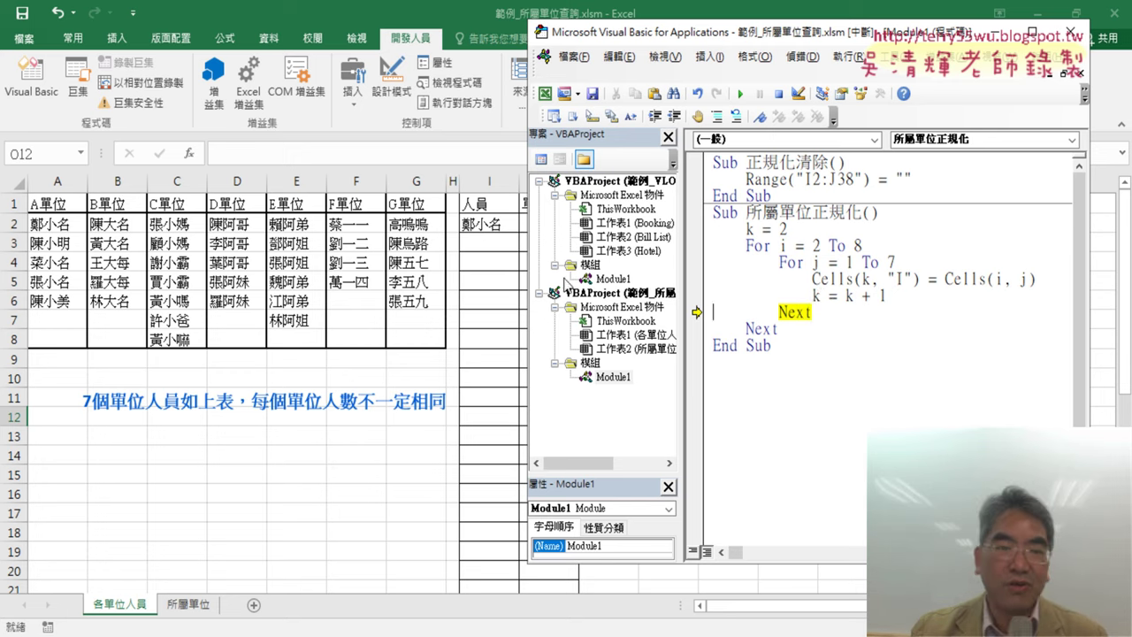
key(F8)
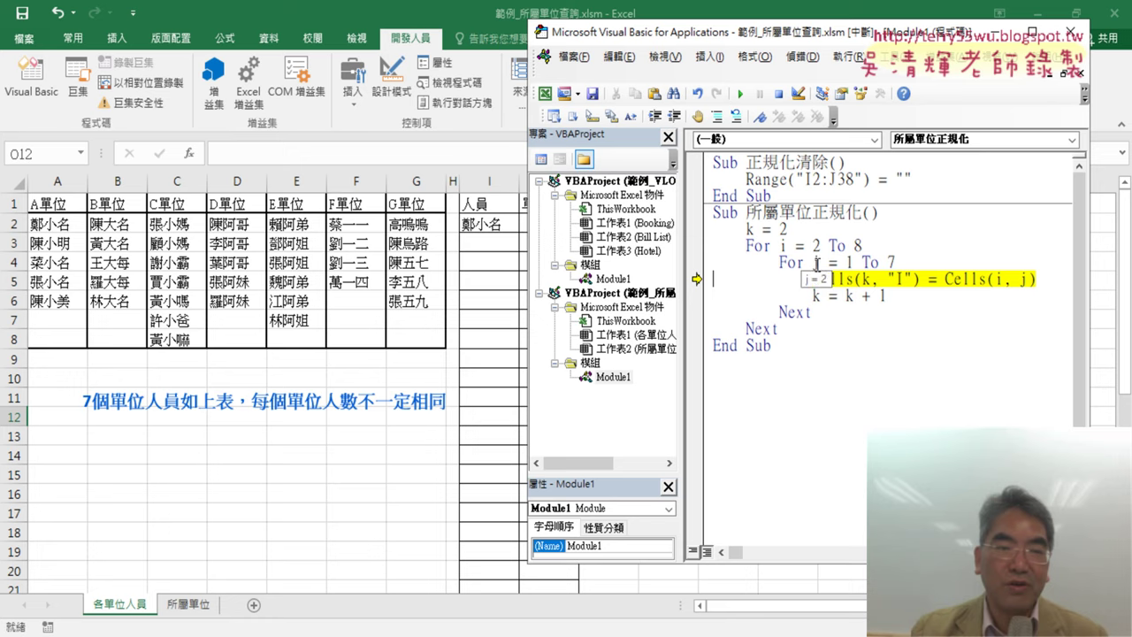
Step through the copy loop with F8, filling I3 through I6, then let the macro run to the end
mouse_move(784, 246)
mouse_move(973, 281)
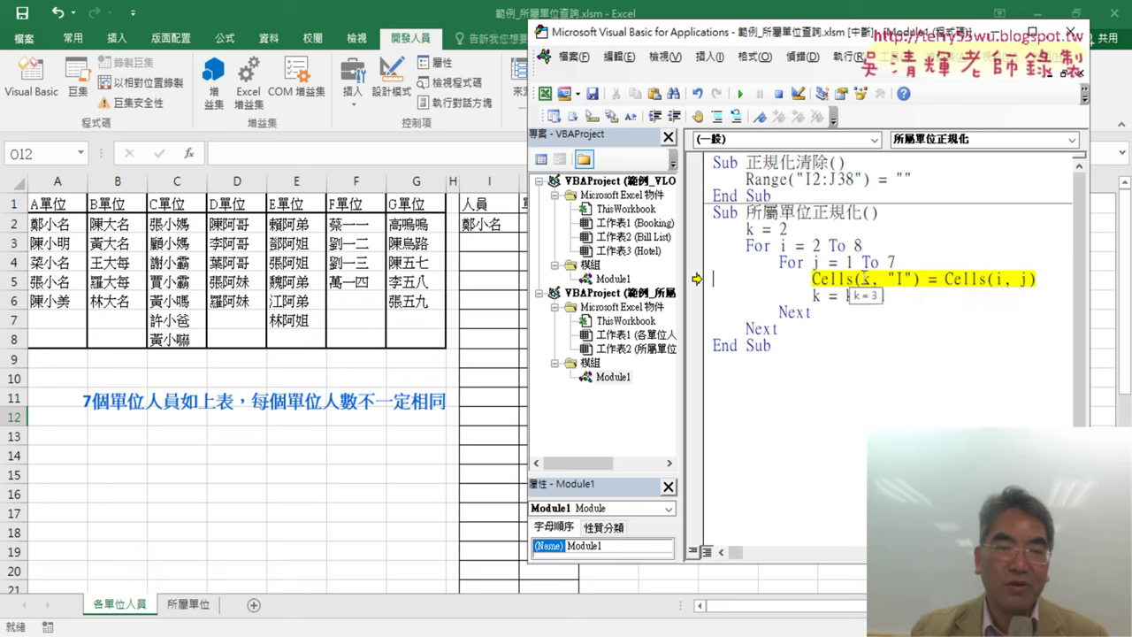
key(F8)
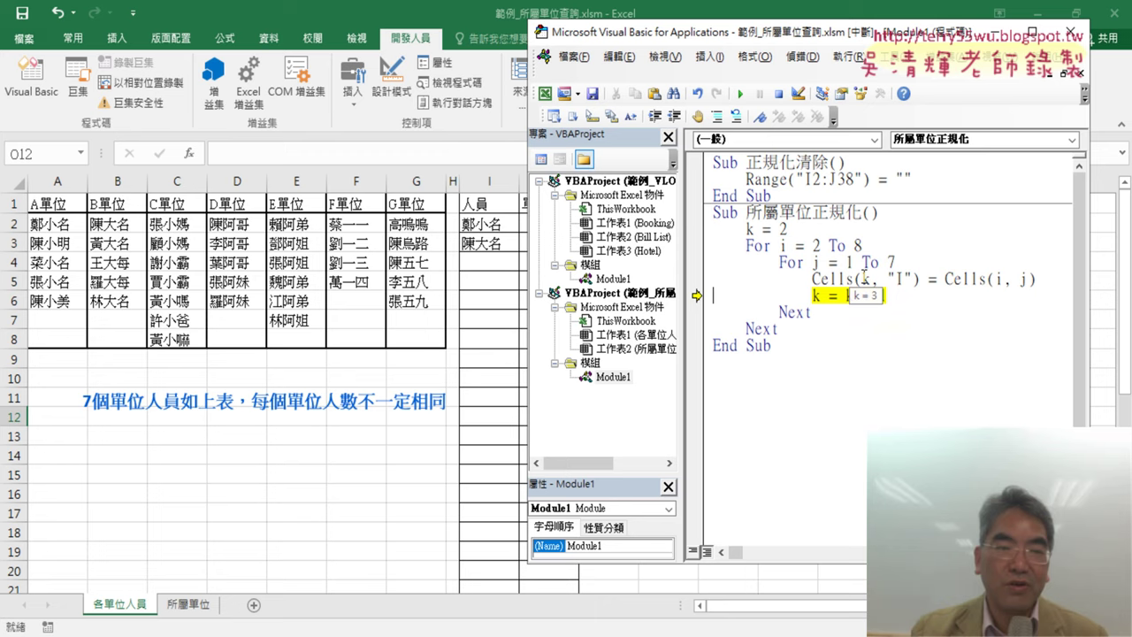
key(F8)
key(F8)
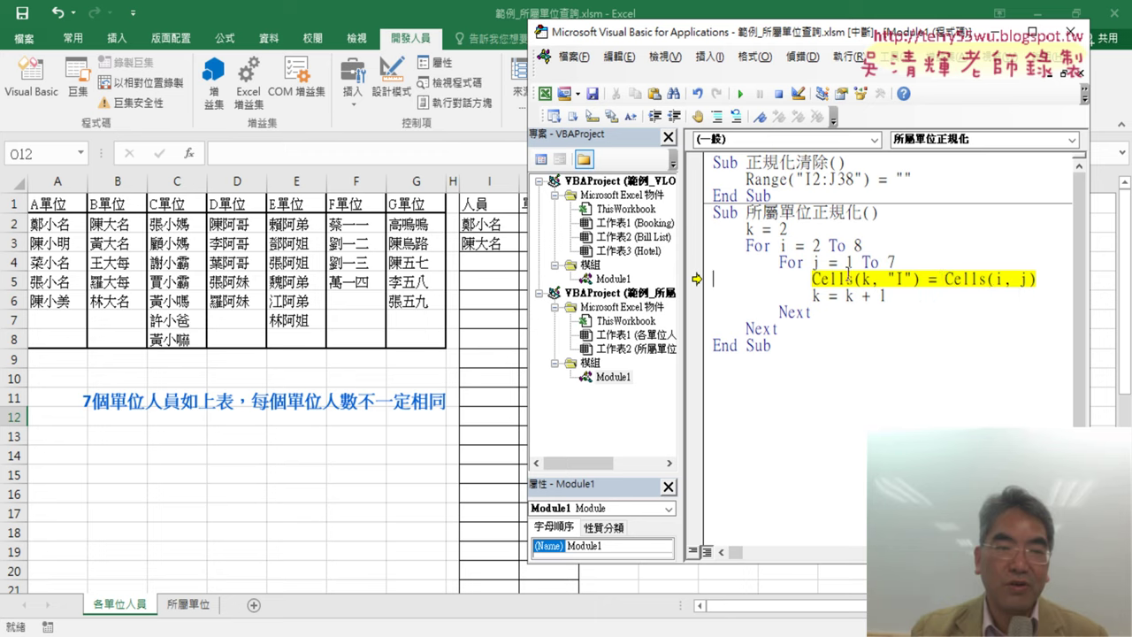
key(F8)
key(F8)
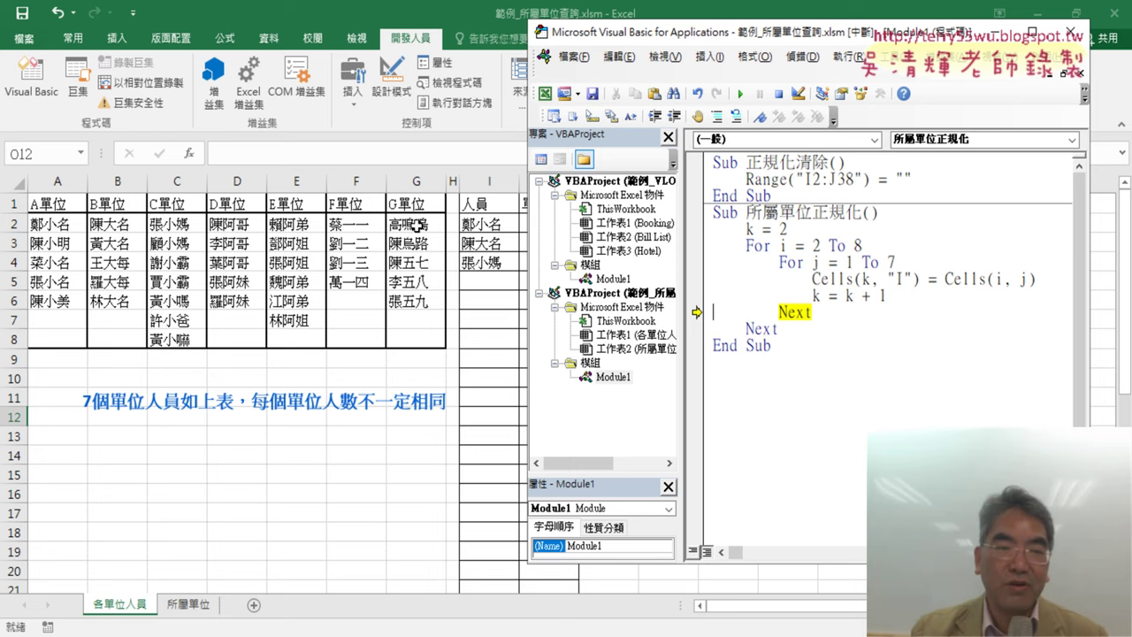
key(F8)
key(F8)
key(F8)
key(F8)
key(F8)
key(F8)
key(F8)
key(F8)
key(F8)
key(F8)
key(F8)
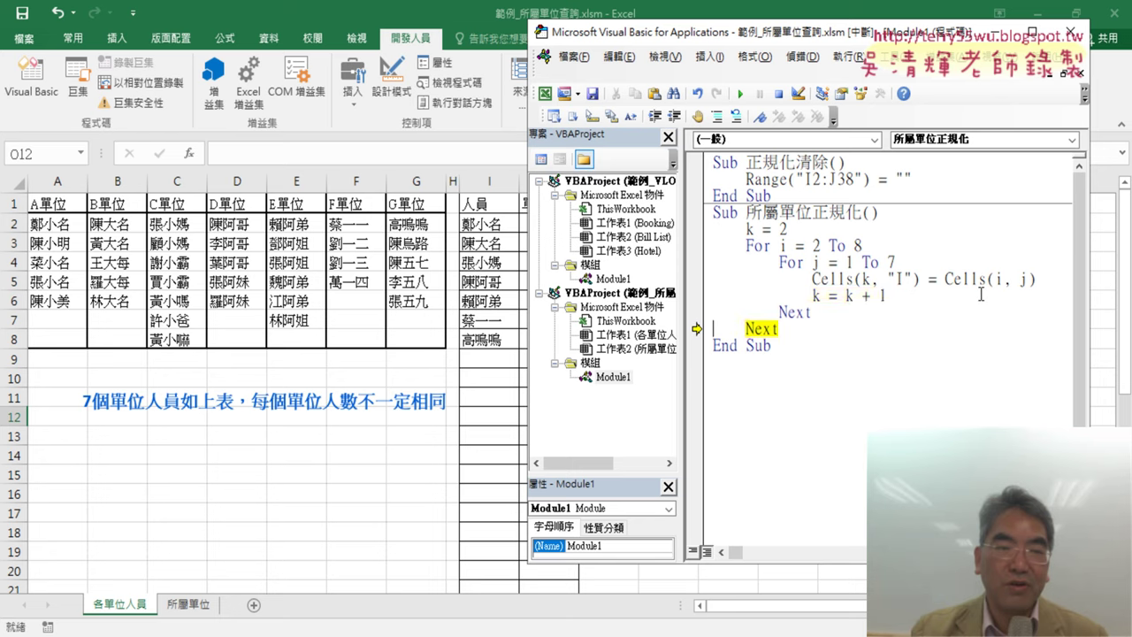
key(F8)
key(F8)
key(F8)
key(F8)
key(F8)
key(F8)
key(F8)
key(F8)
key(F8)
key(F8)
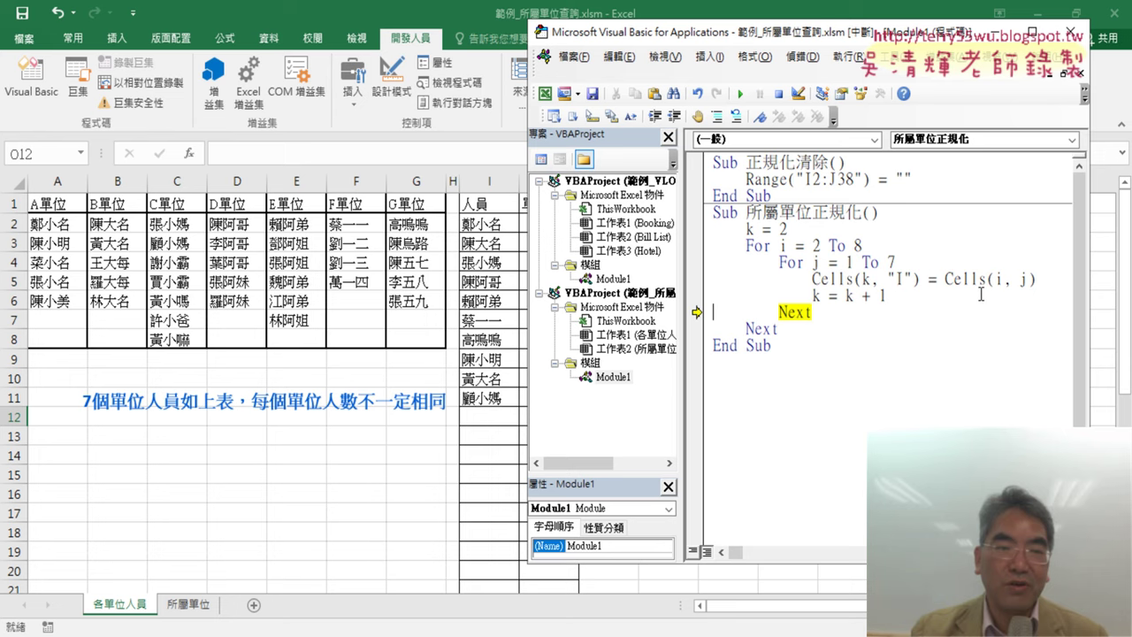
key(F8)
key(F8)
key(F8)
key(F8)
key(F8)
key(F8)
key(F8)
key(F8)
key(F8)
key(F8)
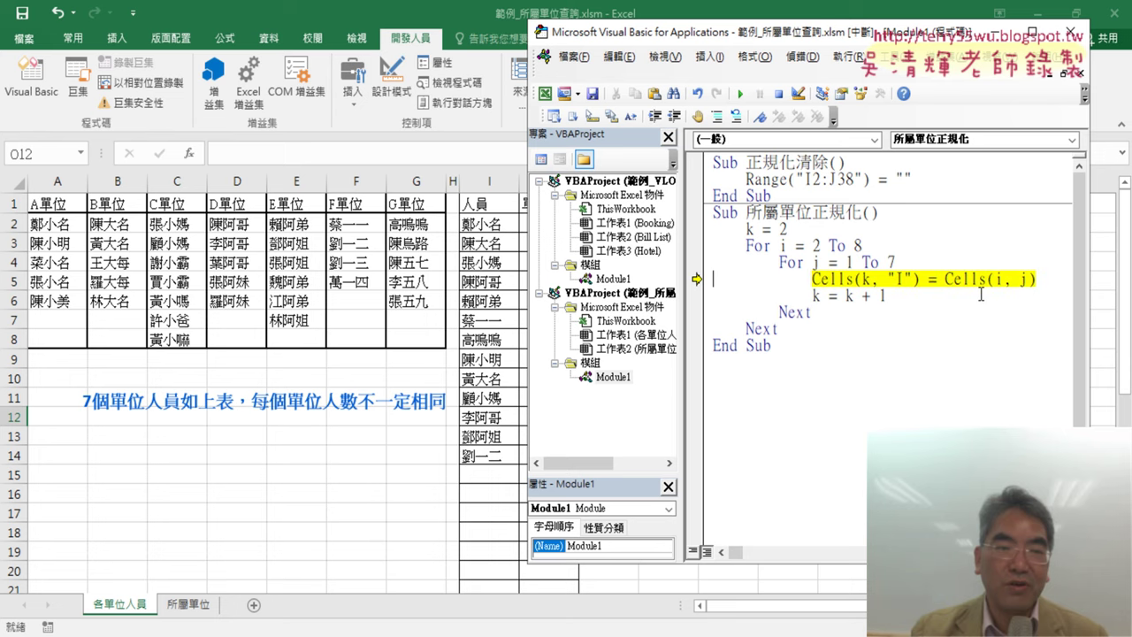
key(F8)
key(F8)
key(F8)
key(F8)
key(F8)
click(739, 94)
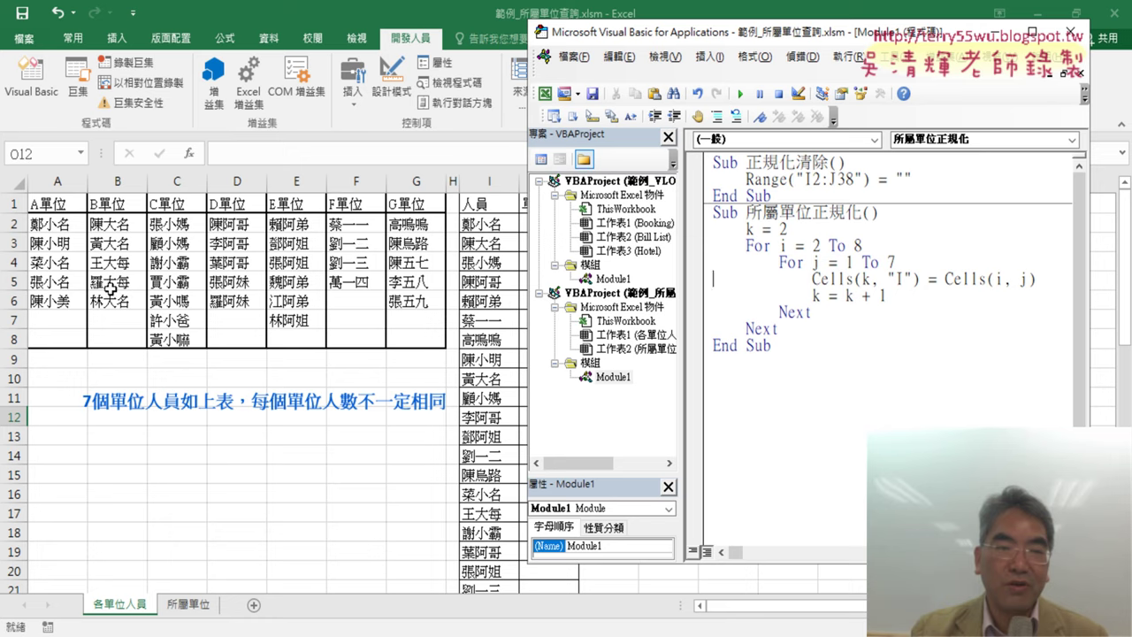
Scroll down the column I results and inspect the blank cell I35
click(482, 468)
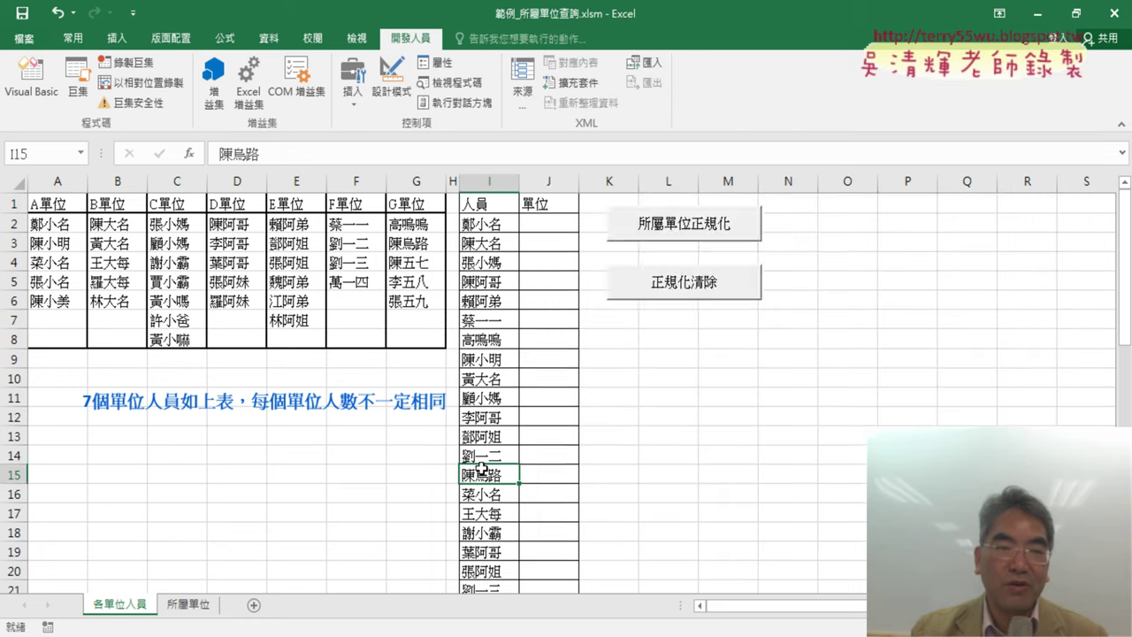
scroll(484, 468, down, 2)
scroll(491, 466, down, 3)
scroll(500, 463, down, 1)
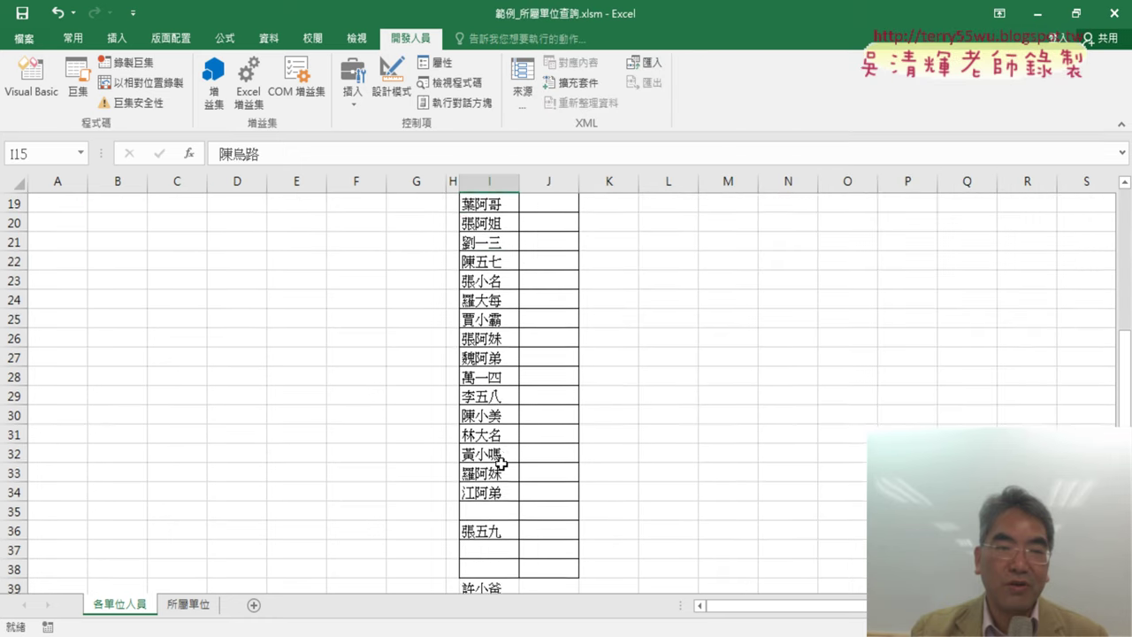
scroll(501, 463, down, 2)
scroll(501, 462, down, 1)
scroll(500, 463, down, 1)
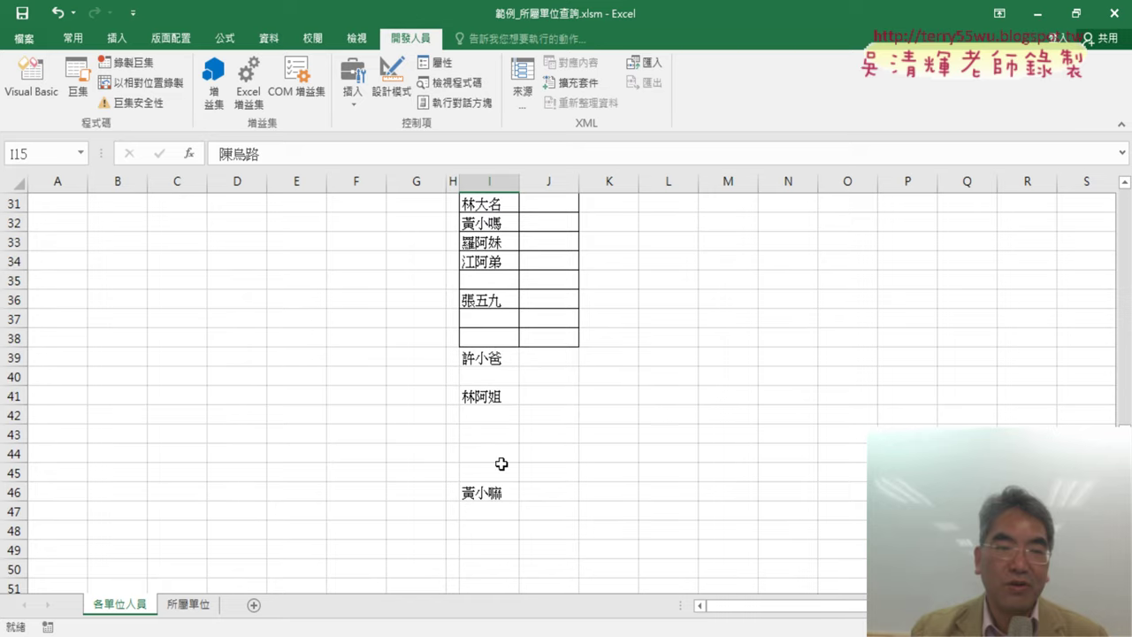
click(503, 280)
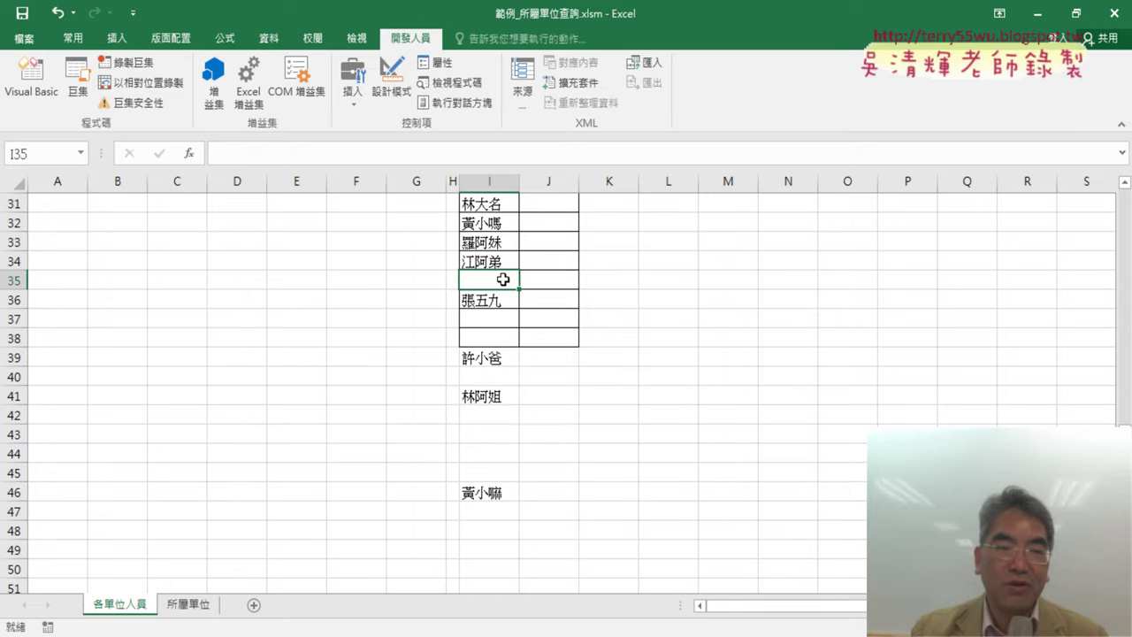
scroll(502, 279, up, 3)
scroll(503, 279, up, 7)
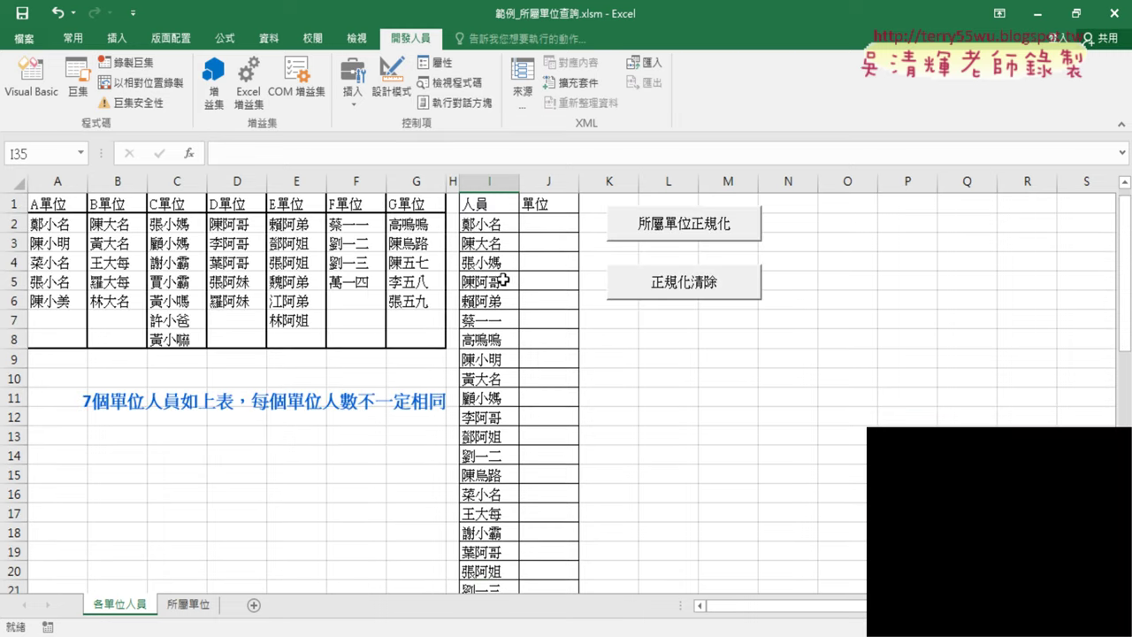
Compare the empty source cell F6 with blank I35, then return to the Visual Basic editor
click(359, 303)
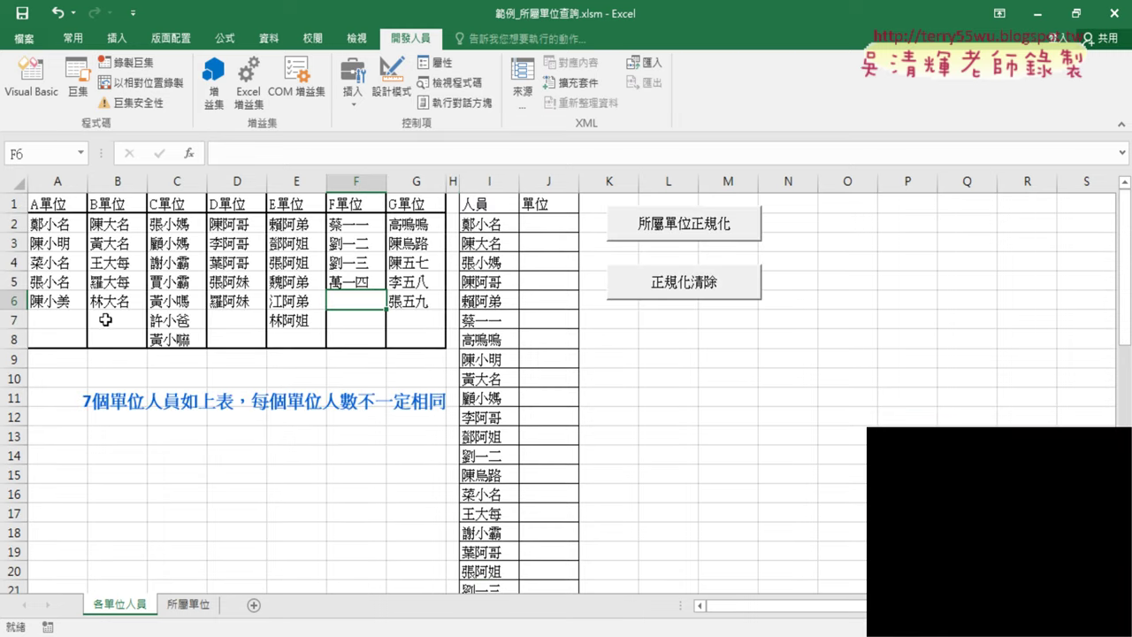
scroll(526, 385, down, 1)
scroll(525, 385, down, 7)
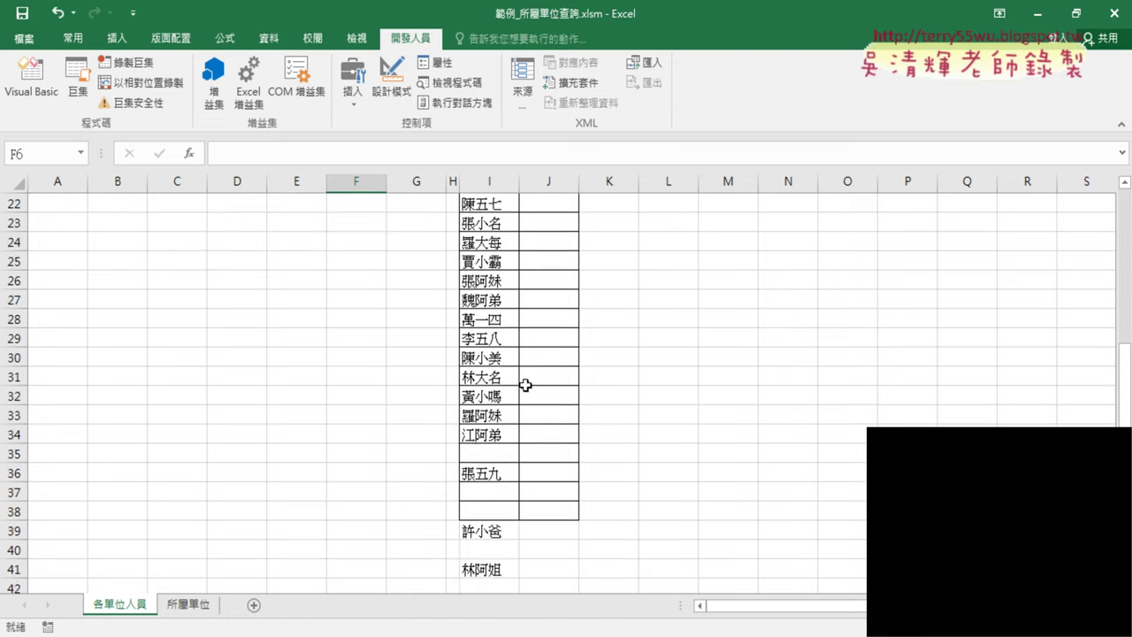
scroll(522, 371, down, 2)
click(479, 342)
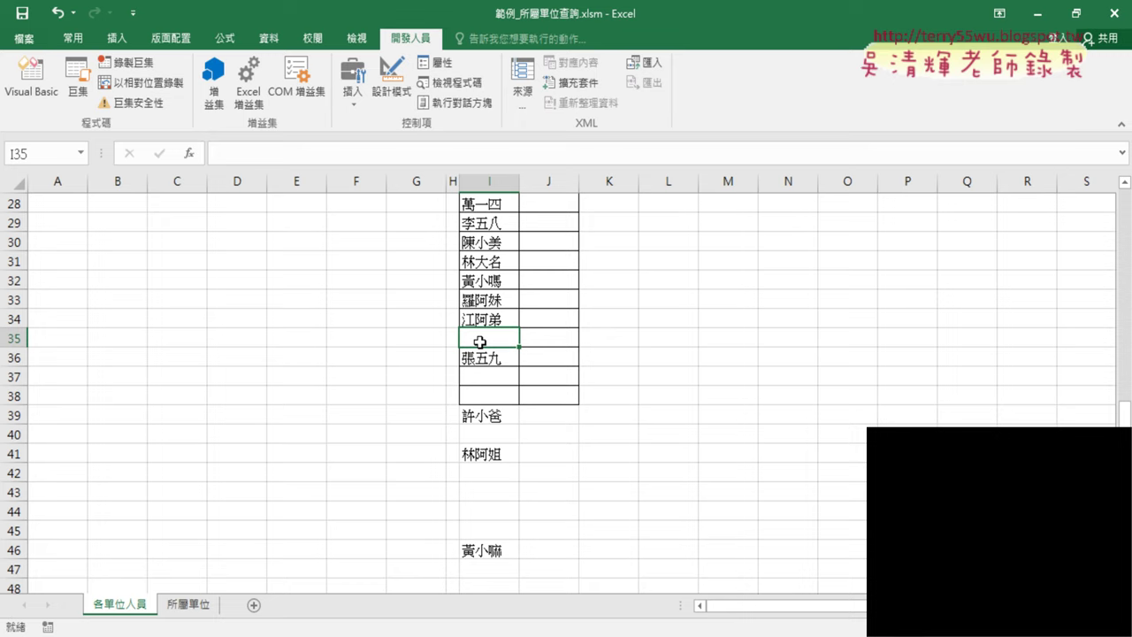
scroll(479, 342, up, 7)
scroll(480, 343, up, 2)
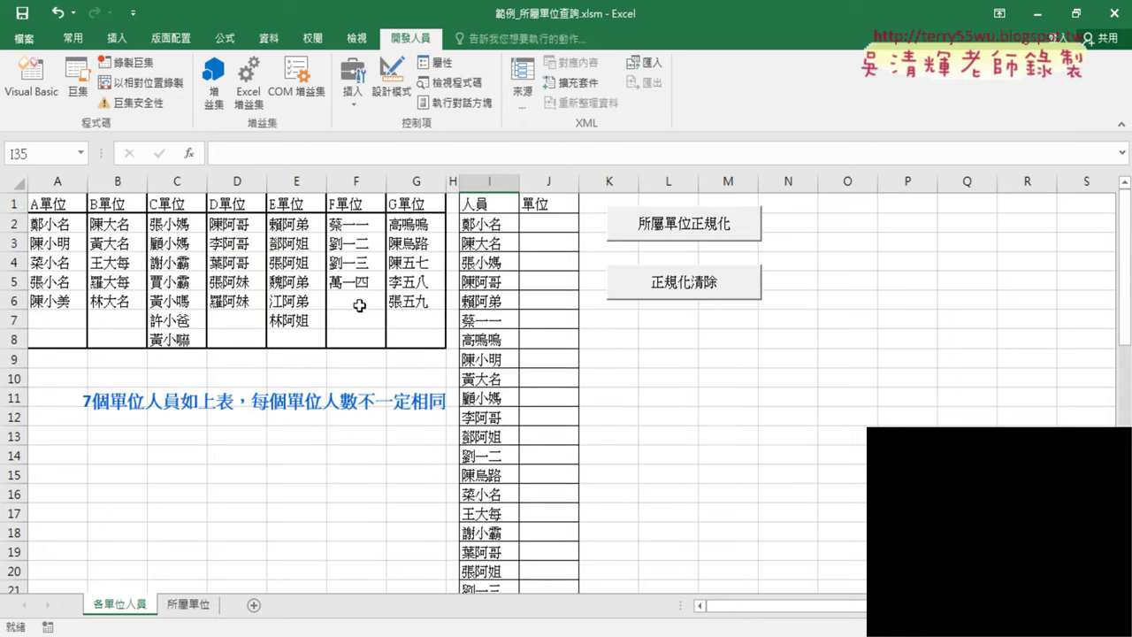
click(31, 80)
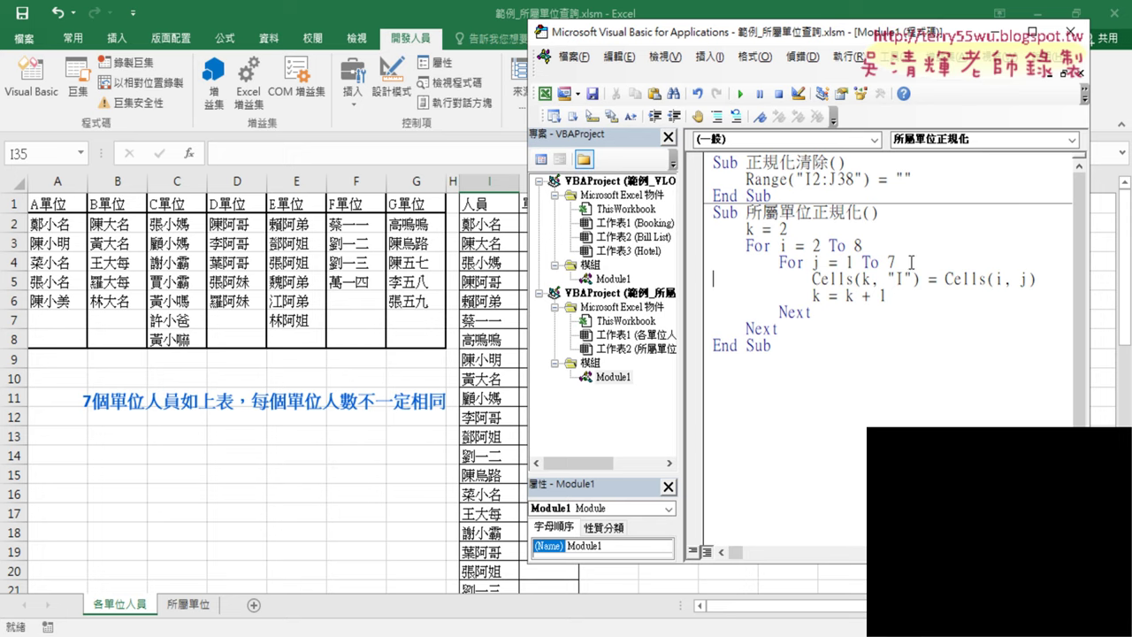
Insert a line above the Cells(k, "I") copy line, start an if there, and dismiss the compile error
key(Return)
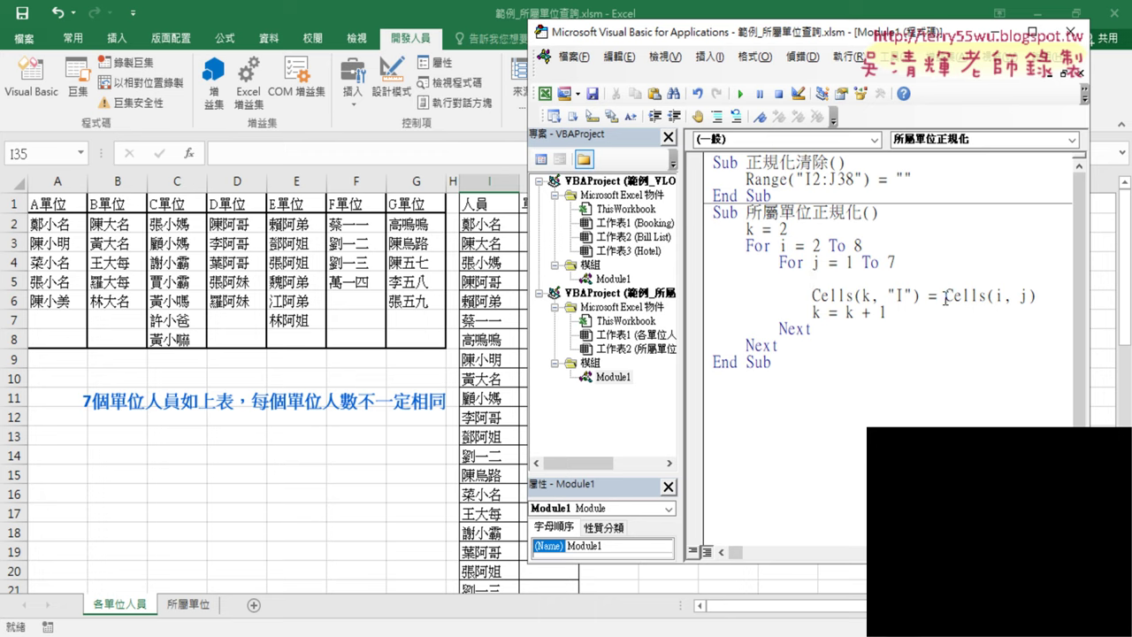
drag(944, 296, 1038, 295)
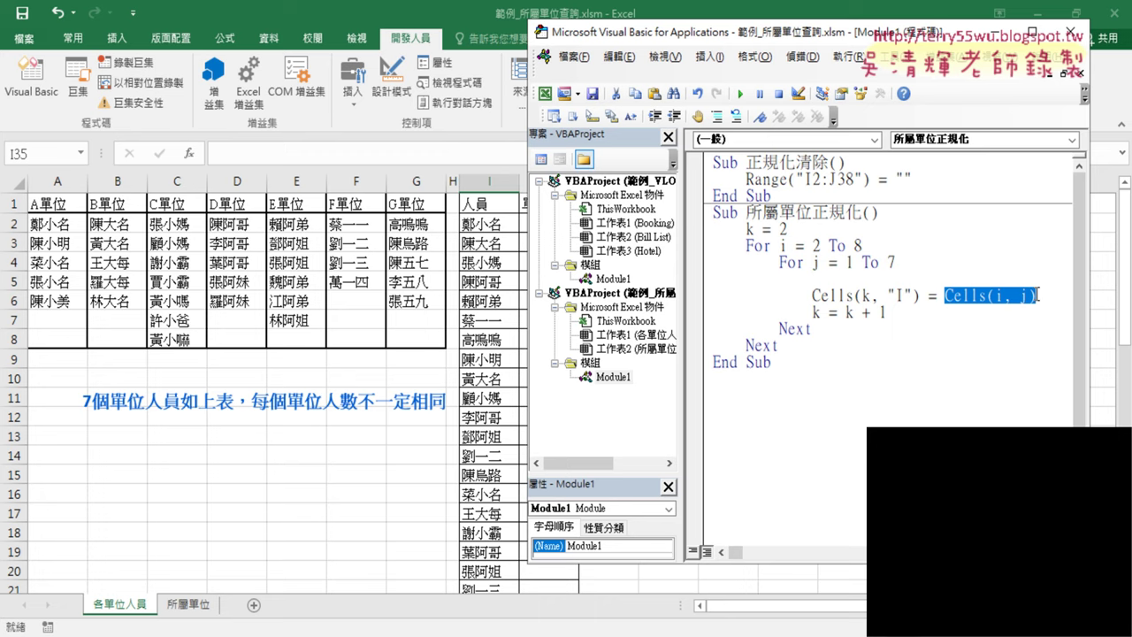
click(898, 278)
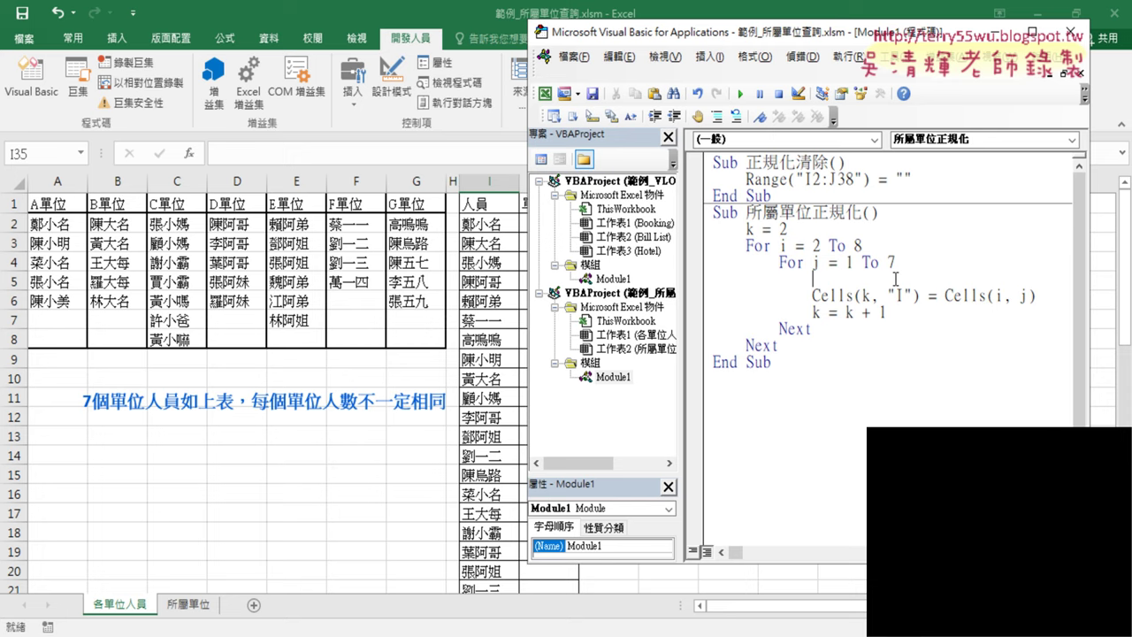
text(i)
text(f)
click(755, 369)
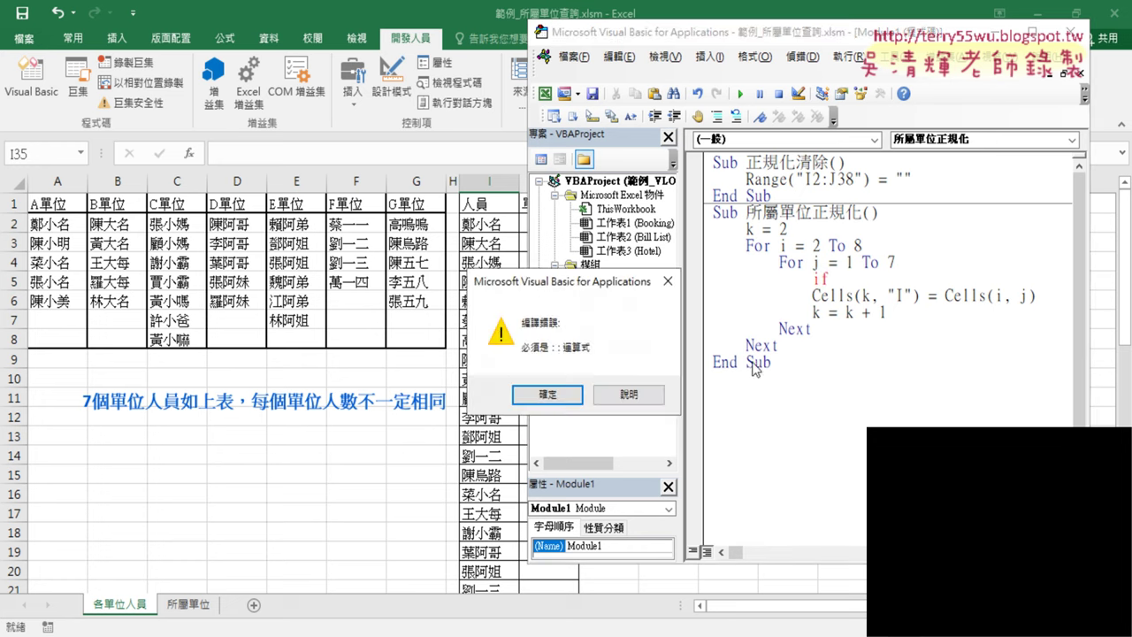
click(547, 394)
drag(1035, 296, 832, 280)
Complete the condition line as If Cells(i, j) <> "" Then
click(946, 277)
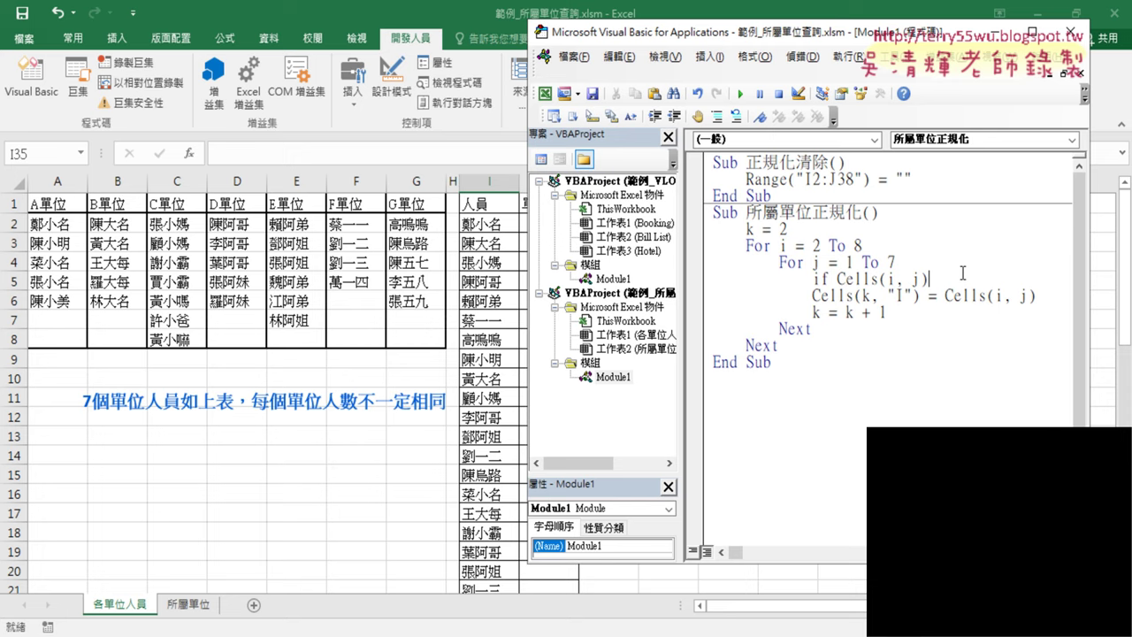
text(<>)
key(BackSpace)
key(BackSpace)
text(=)
key(BackSpace)
text(<)
text(>)
key(shift+Left)
key(shift+Left)
click(945, 278)
text(")
text( the)
text(n)
drag(836, 279, 960, 279)
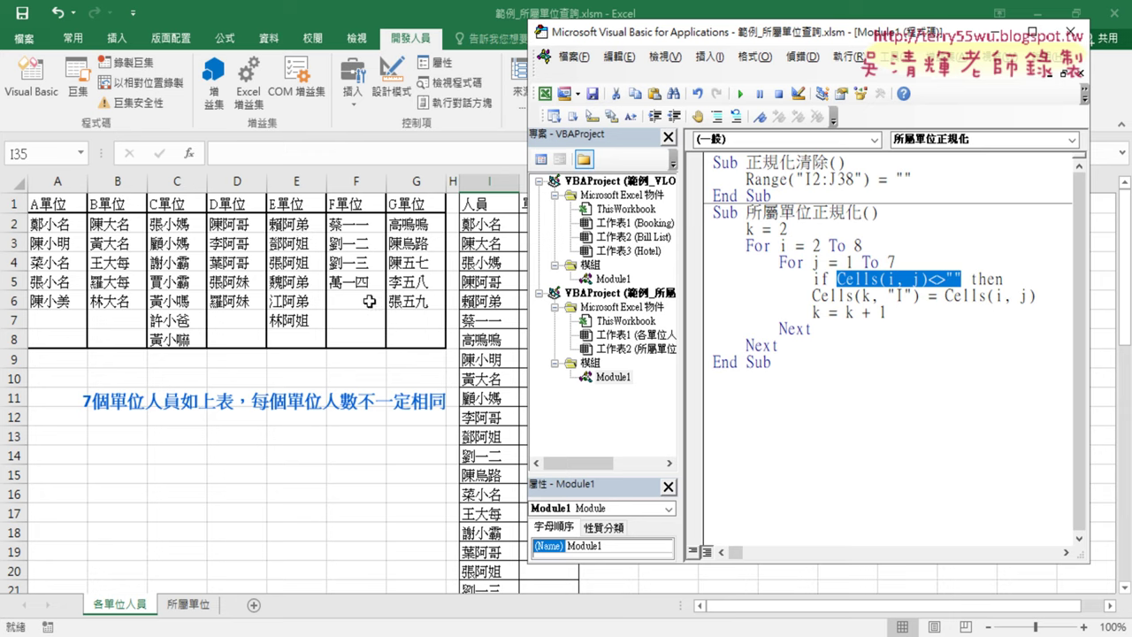
click(934, 325)
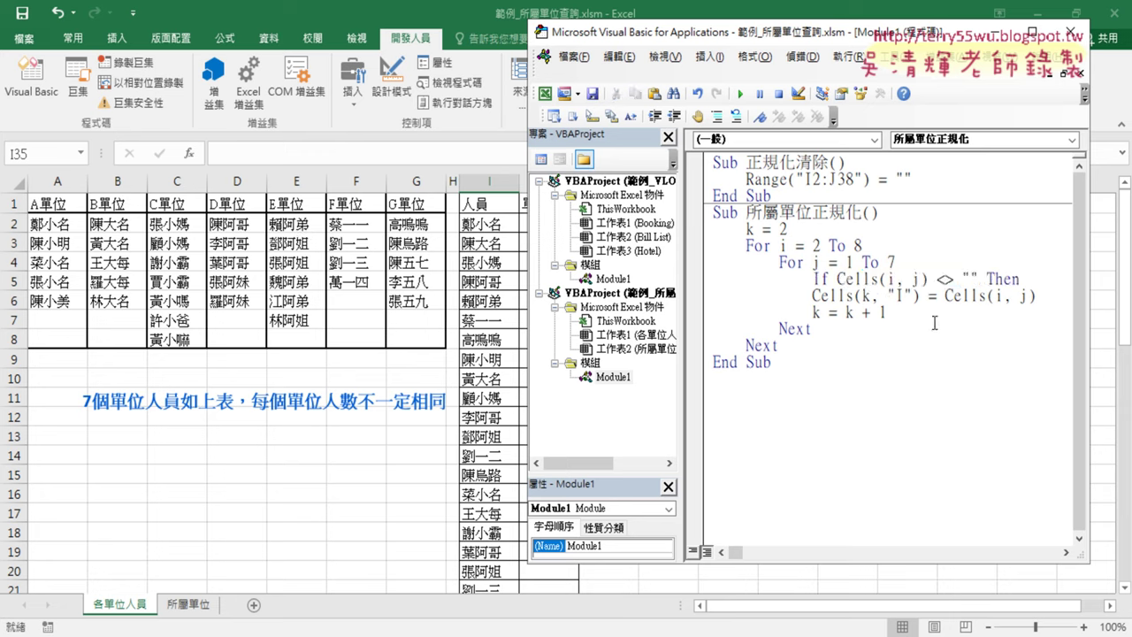
Add End If below k = k + 1 and Tab-indent the two lines inside the If block
click(933, 313)
key(Return)
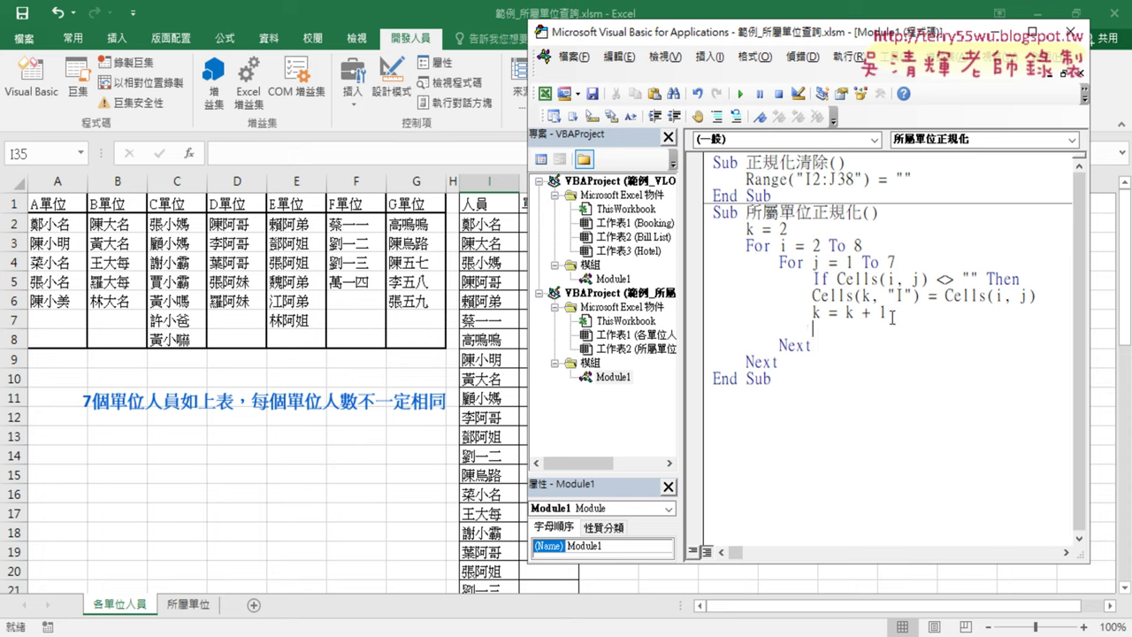
text(e)
text(nd i)
text(f)
click(810, 424)
drag(898, 316, 690, 301)
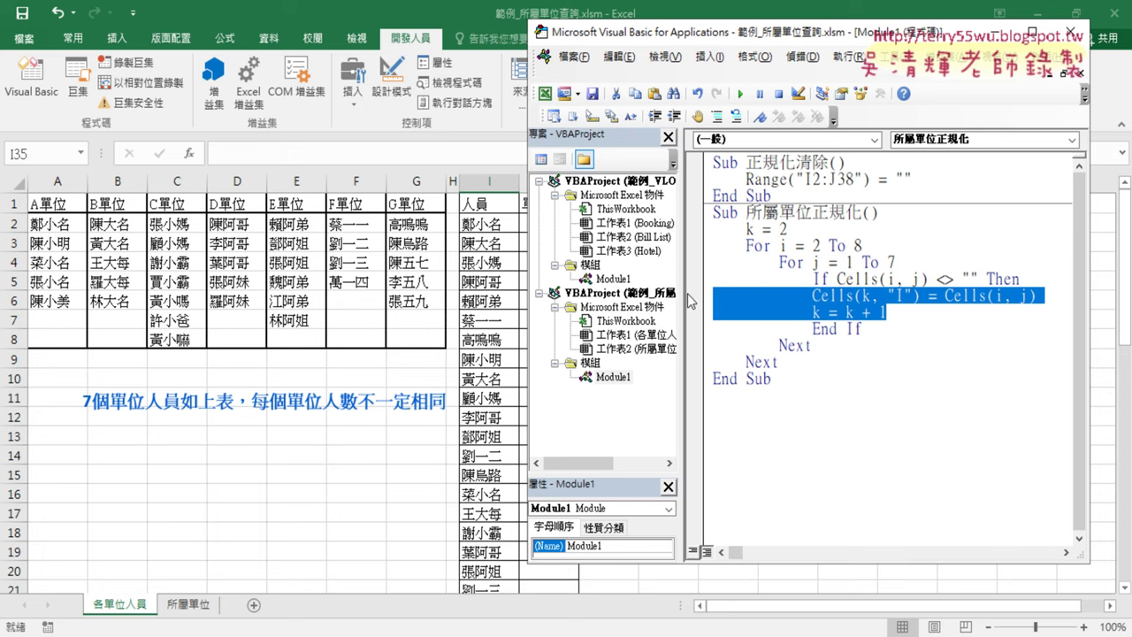
key(Tab)
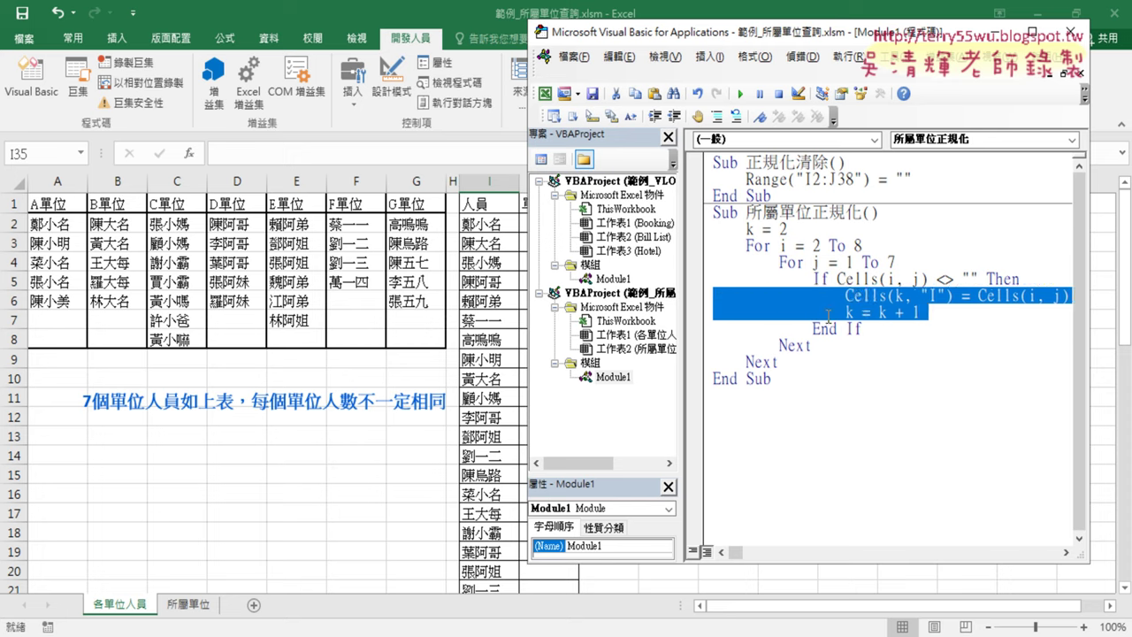
click(815, 182)
Run the clearing macro, then run the revised 所屬單位正規化 macro to refill column I
click(741, 92)
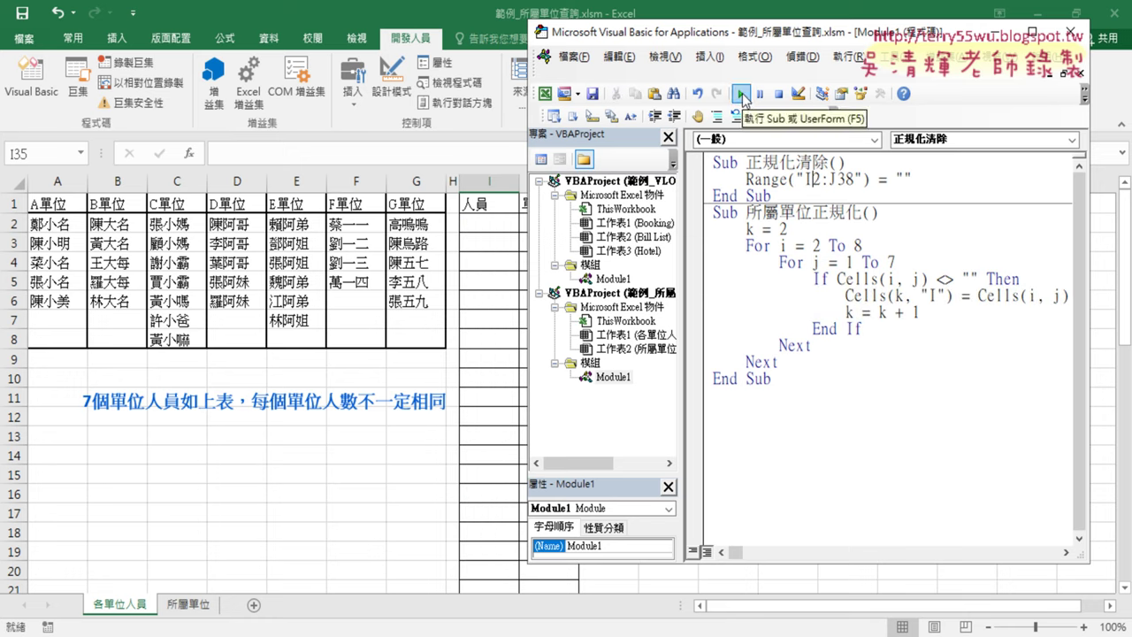
drag(747, 40, 791, 39)
click(944, 294)
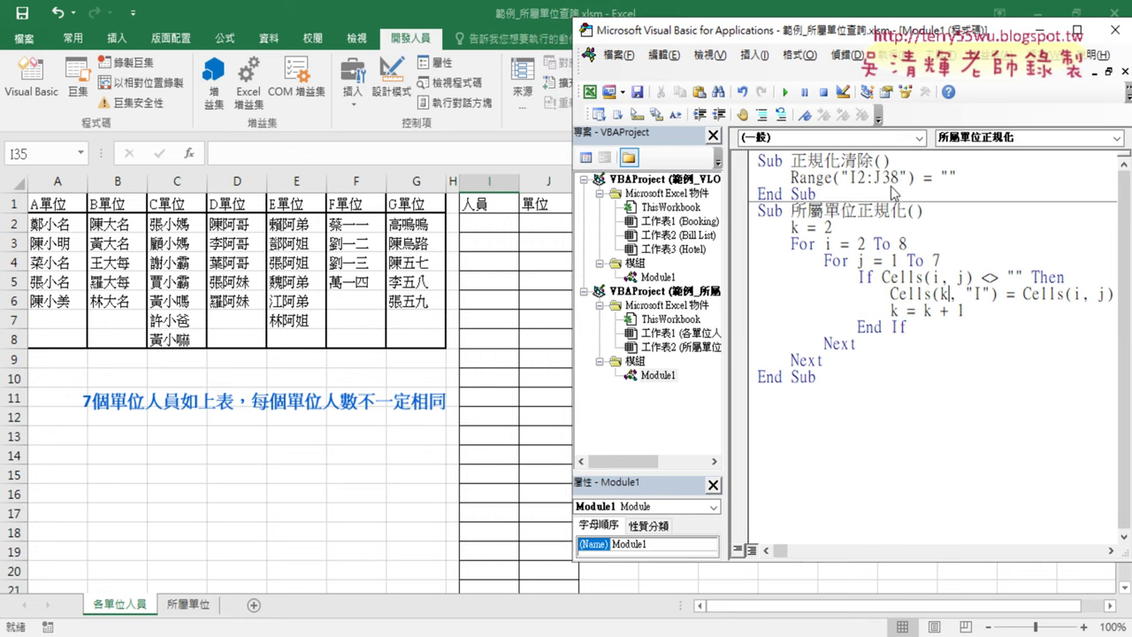
click(786, 92)
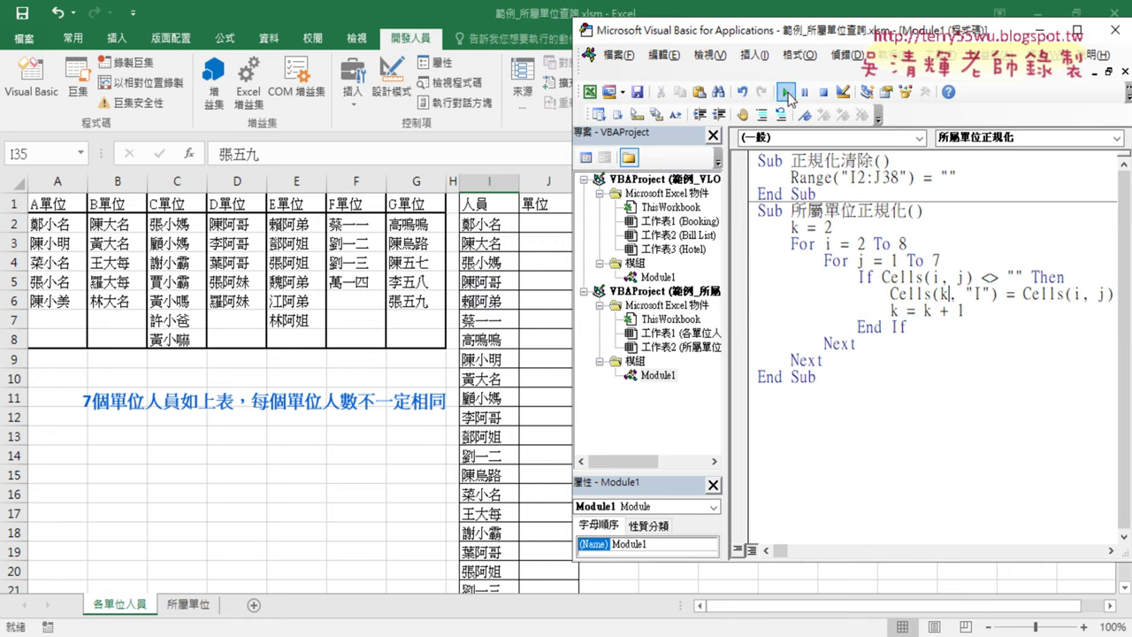
click(500, 223)
Delete the leftover names in I39:I46 below the gap-free list
scroll(505, 285, down, 2)
scroll(507, 287, down, 5)
scroll(507, 288, down, 1)
scroll(507, 285, down, 2)
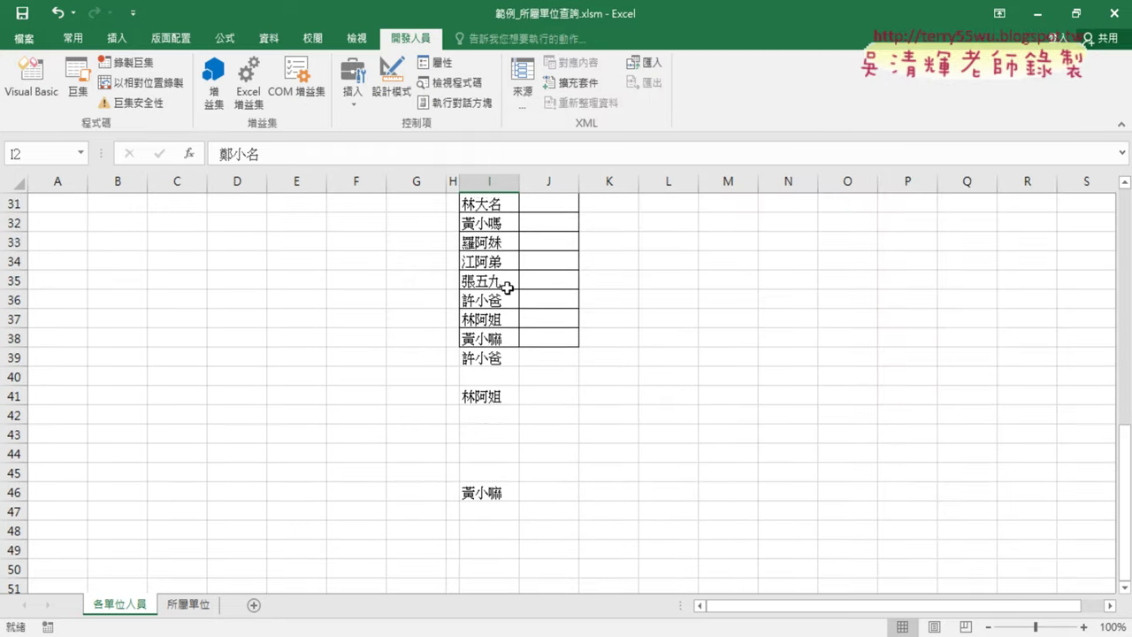
scroll(508, 286, down, 2)
scroll(501, 281, up, 1)
drag(482, 301, 483, 426)
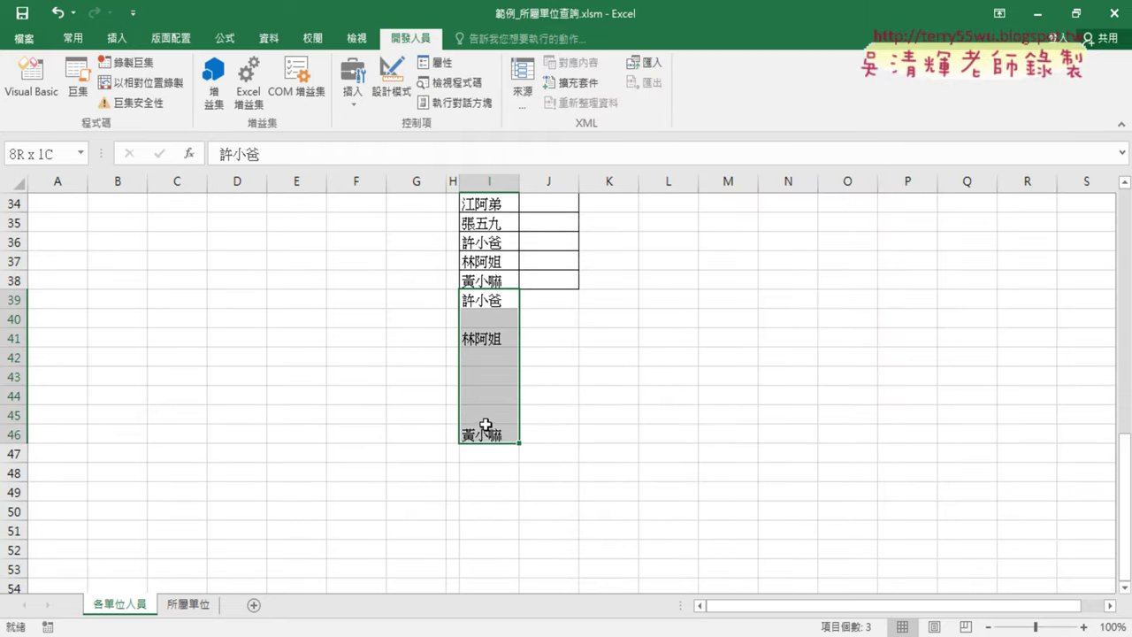
key(Delete)
scroll(482, 426, up, 3)
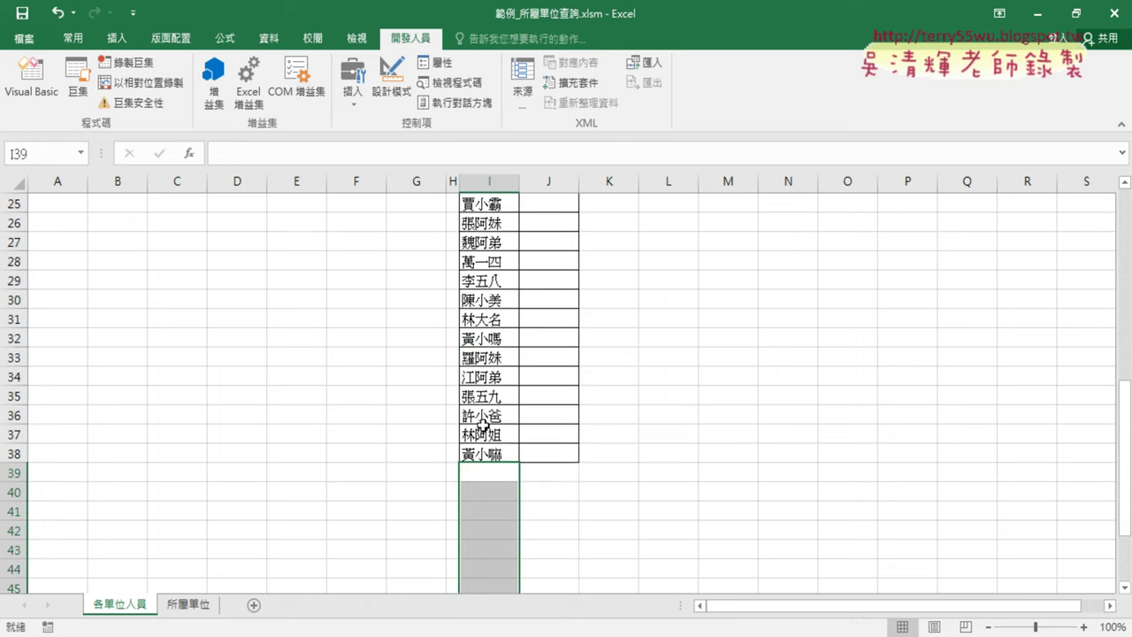
scroll(483, 425, up, 8)
click(31, 81)
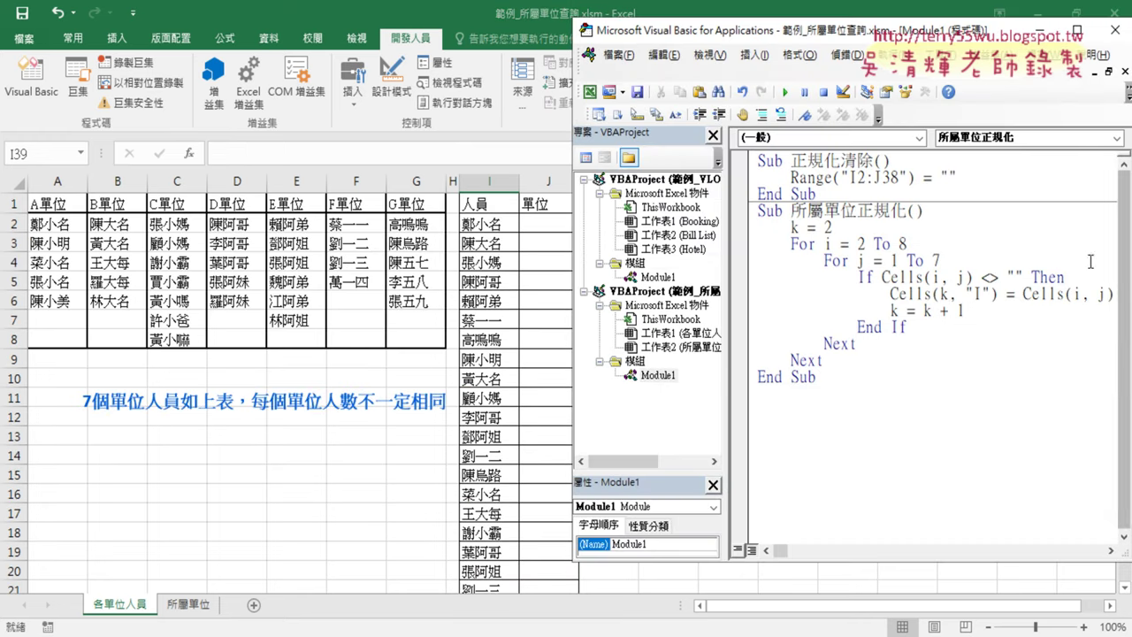
Run 正規化清除 to empty column I, then run 所屬單位正規化 to refill it
drag(899, 178, 881, 178)
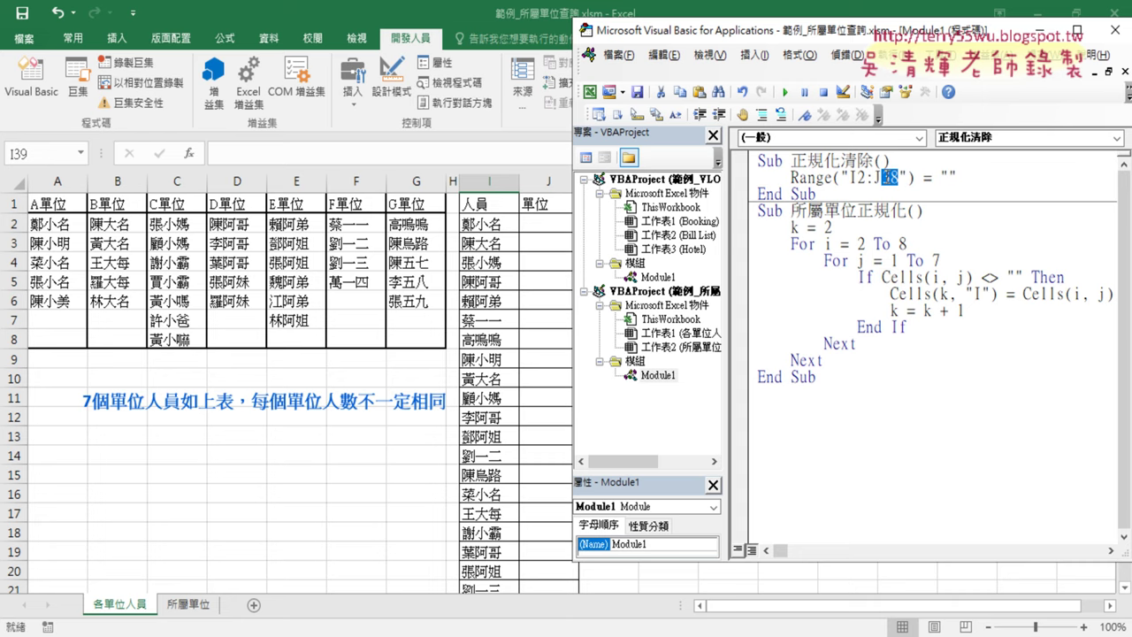
click(887, 262)
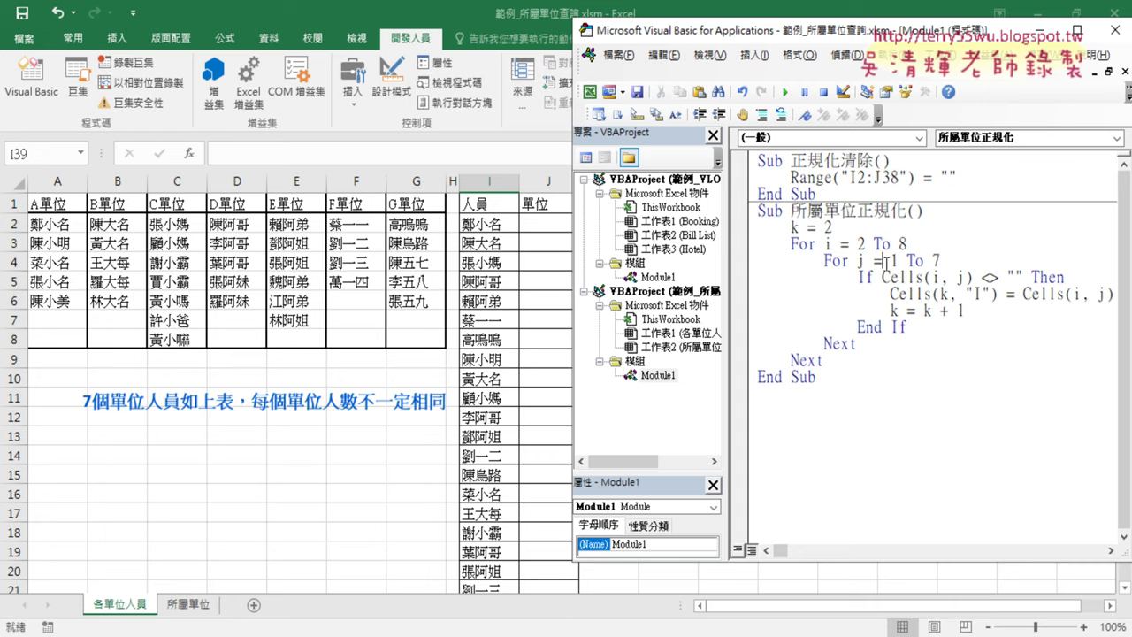
click(847, 181)
click(784, 91)
click(903, 277)
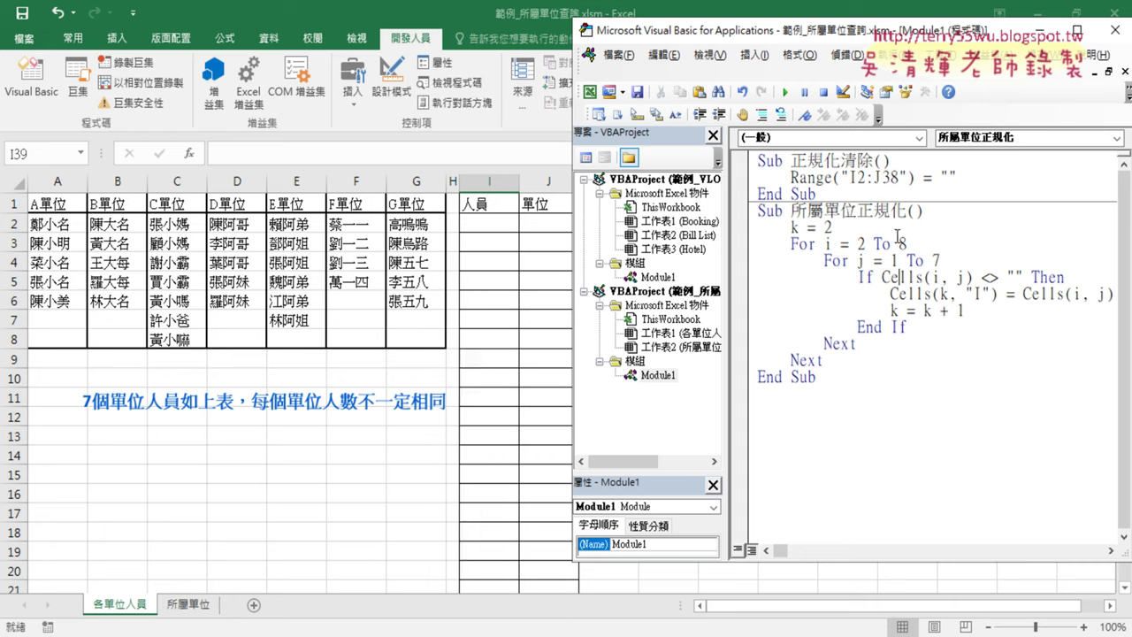
click(785, 91)
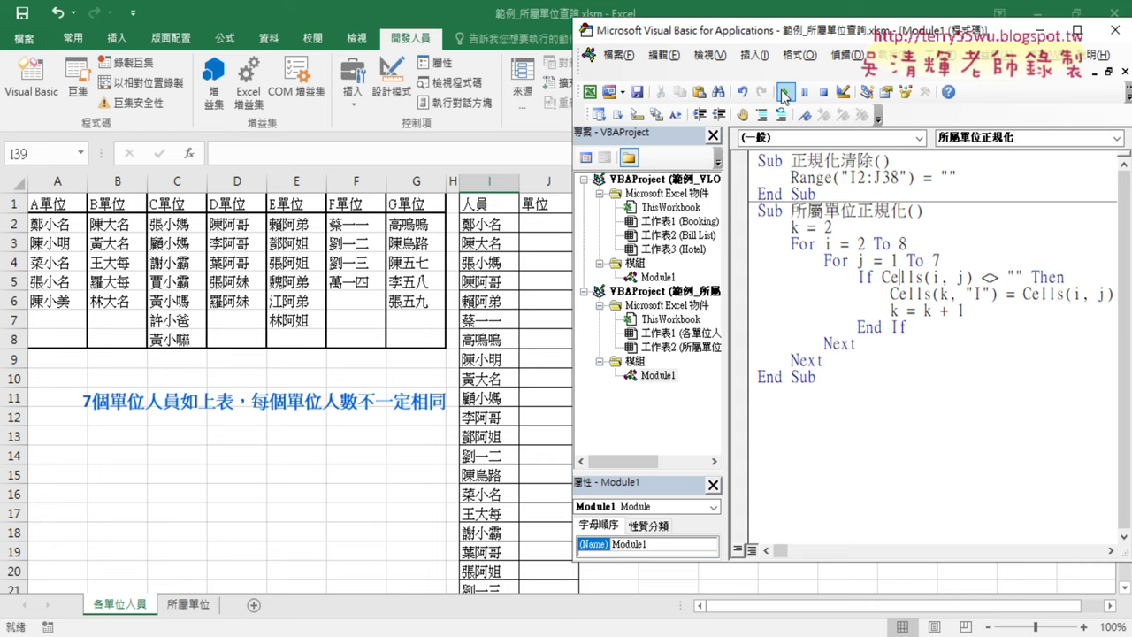
Confirm the last name in I38 matches the roster's final entry in C8, then select column I
click(489, 219)
scroll(489, 219, down, 3)
scroll(498, 175, down, 4)
scroll(505, 250, down, 1)
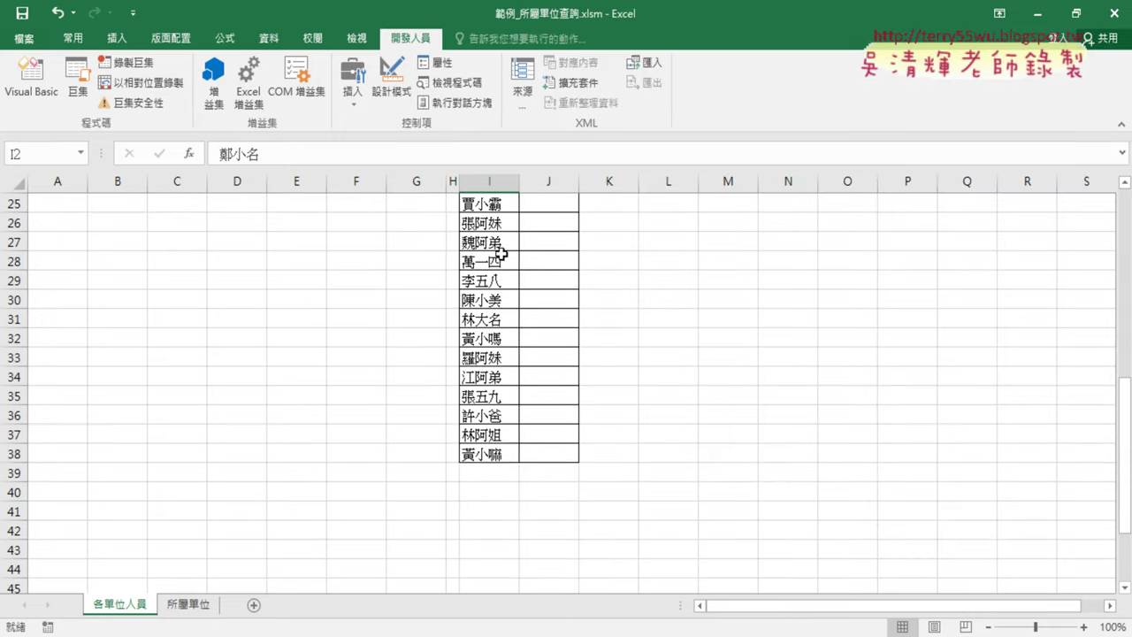
click(492, 454)
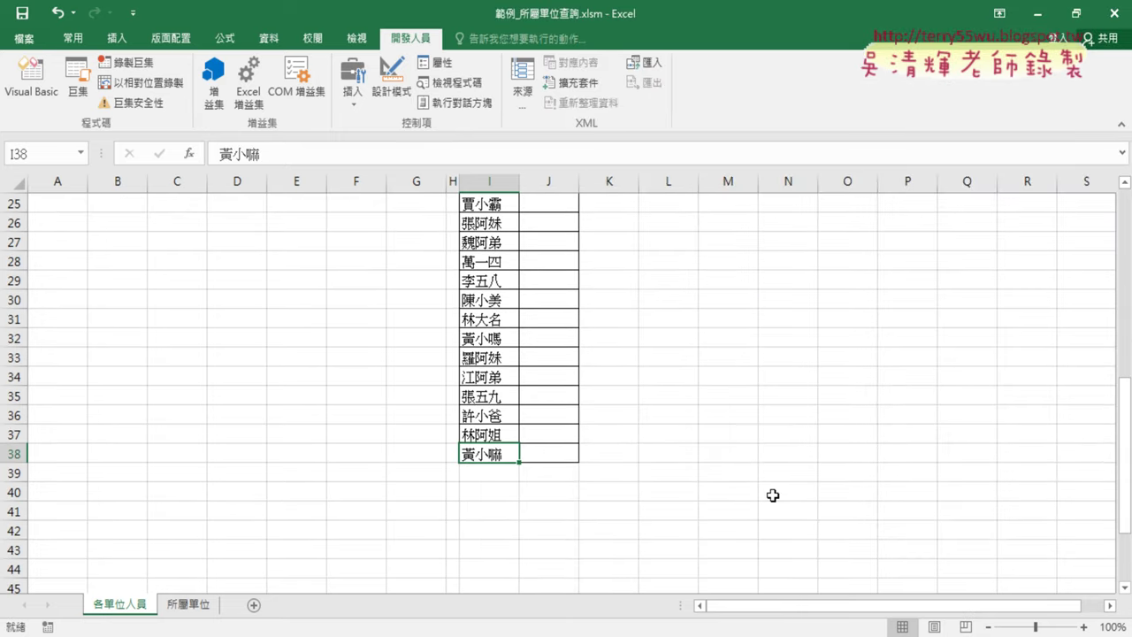
scroll(772, 496, up, 8)
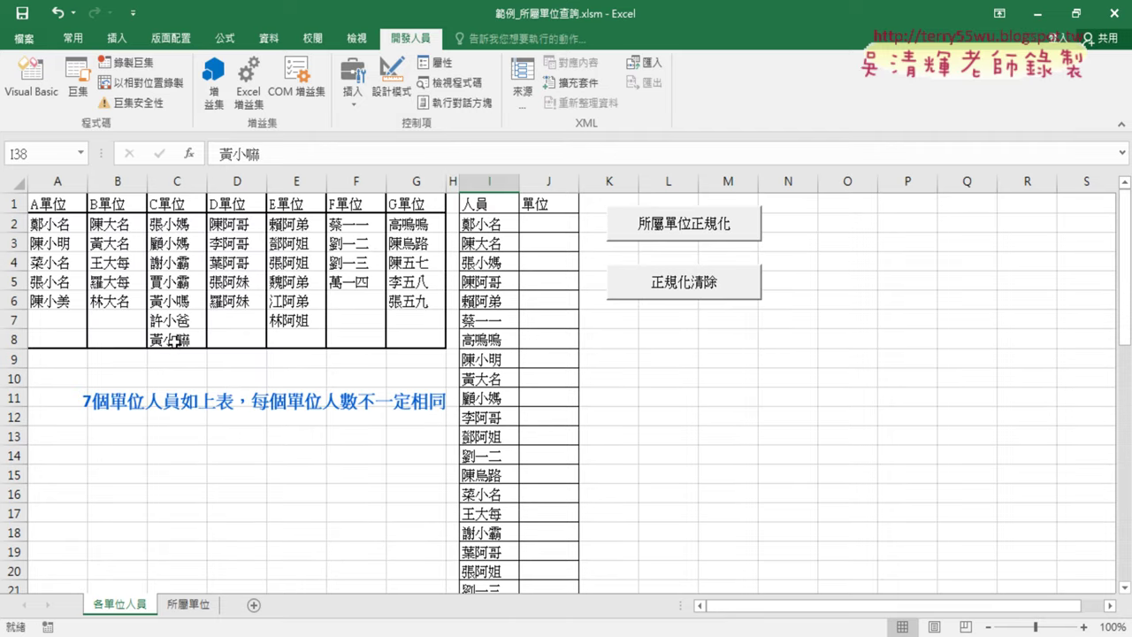
click(178, 341)
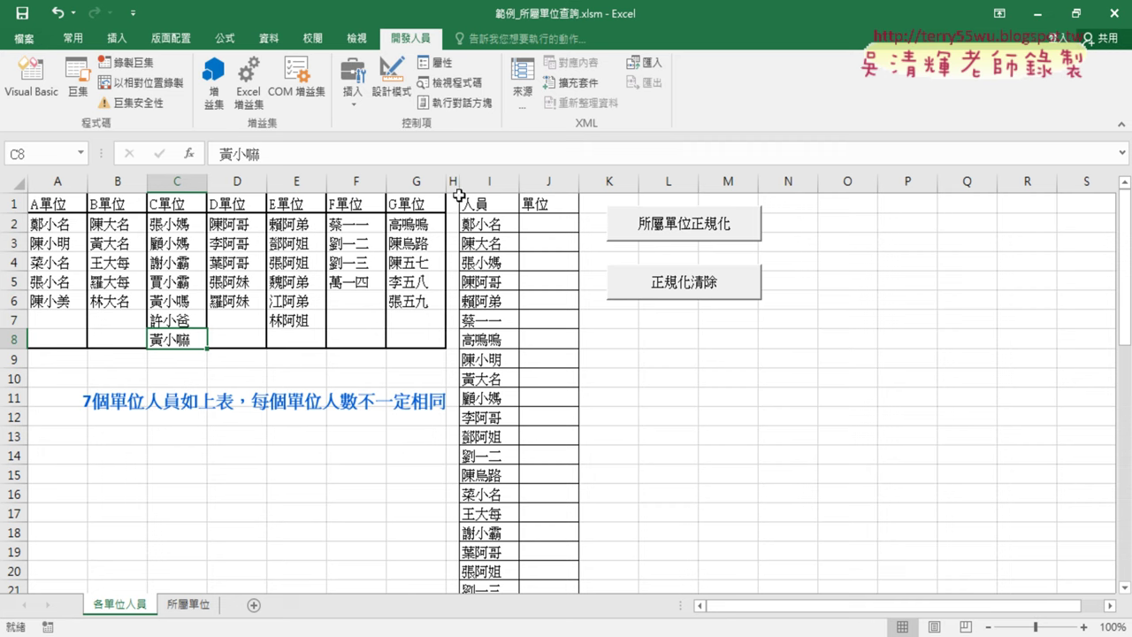
click(493, 182)
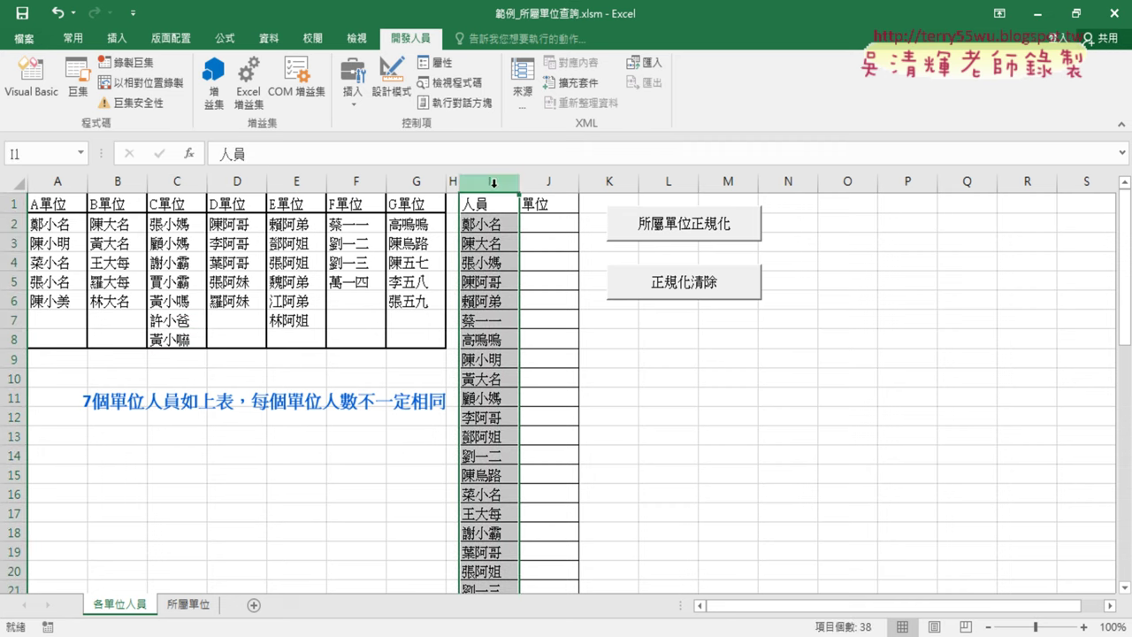
click(36, 78)
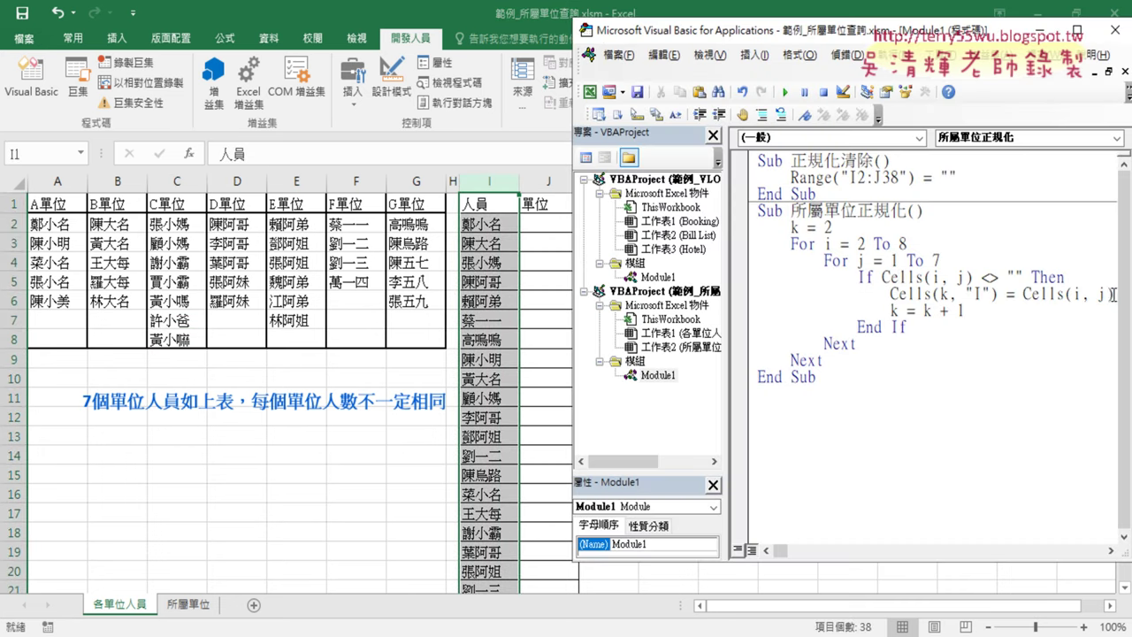
Undo the If/End If edits with Ctrl+Z, back to the copy line writing to row 2
drag(1113, 295, 889, 294)
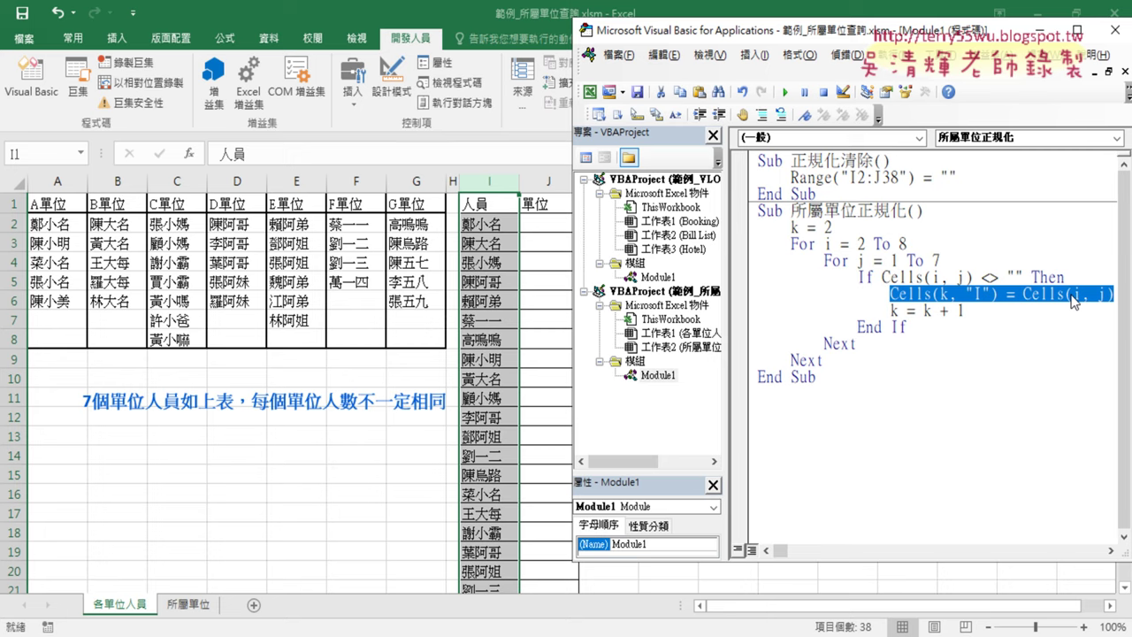
key(ctrl+z)
key(ctrl+z)
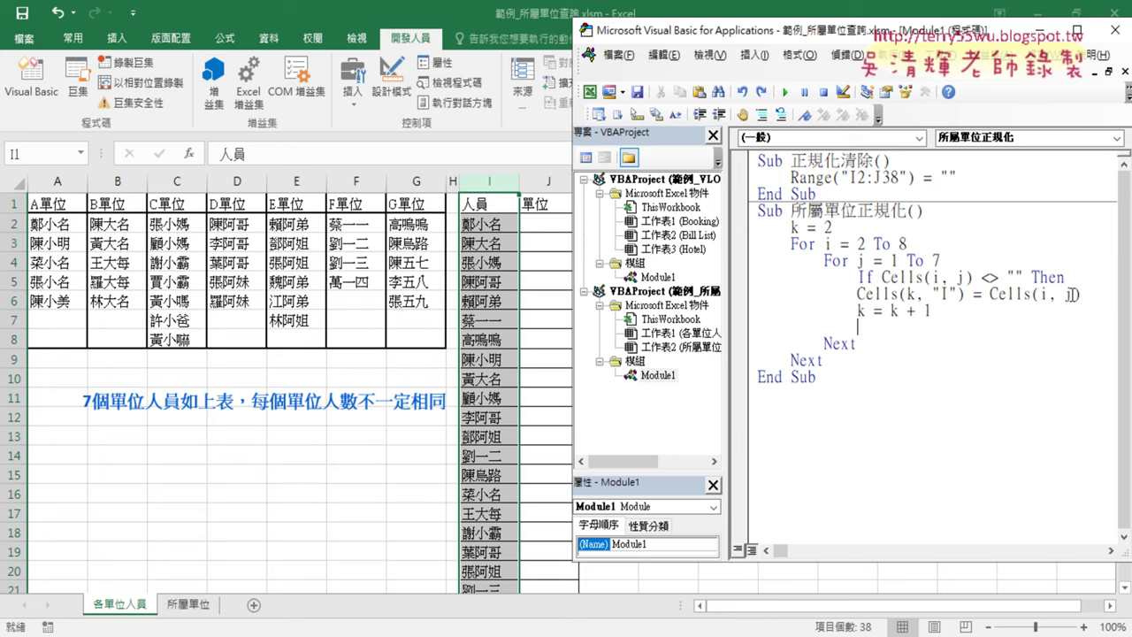
key(ctrl+z)
key(ctrl+z)
key(ctrl+z)
key(ctrl+z)
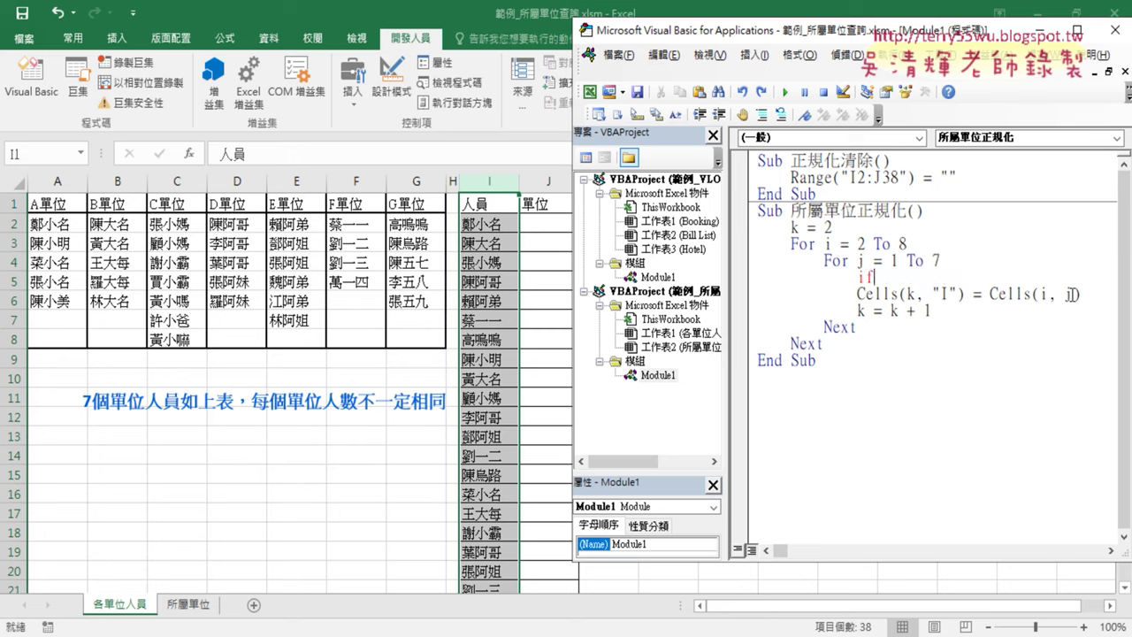
key(ctrl+z)
key(ctrl+z)
key(ctrl+z)
key(ctrl+z)
key(ctrl+z)
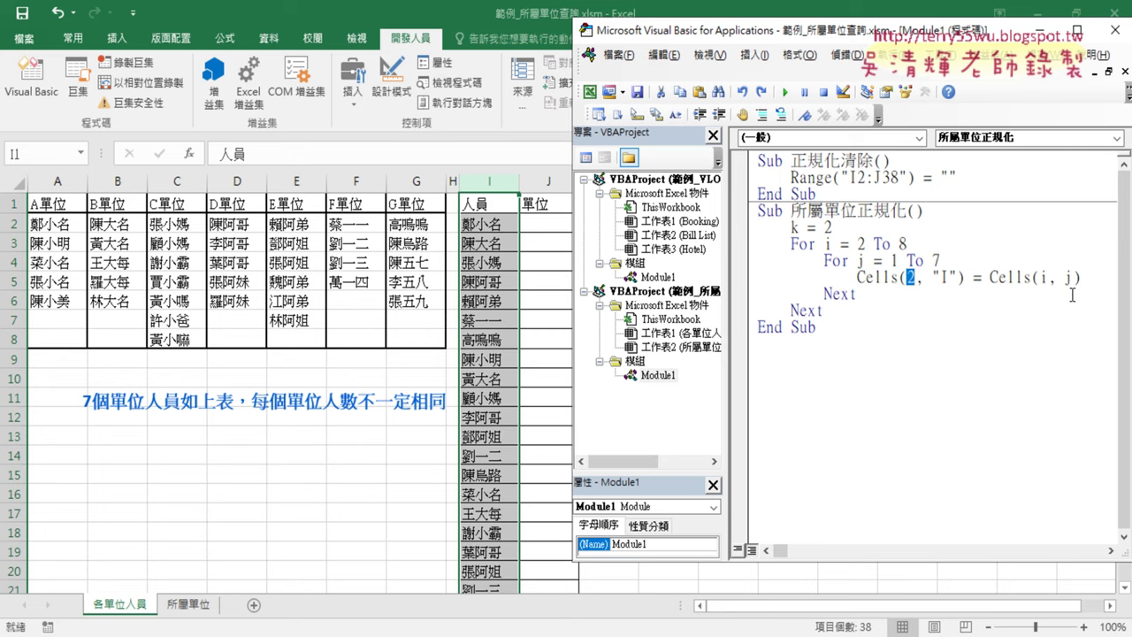
key(ctrl+z)
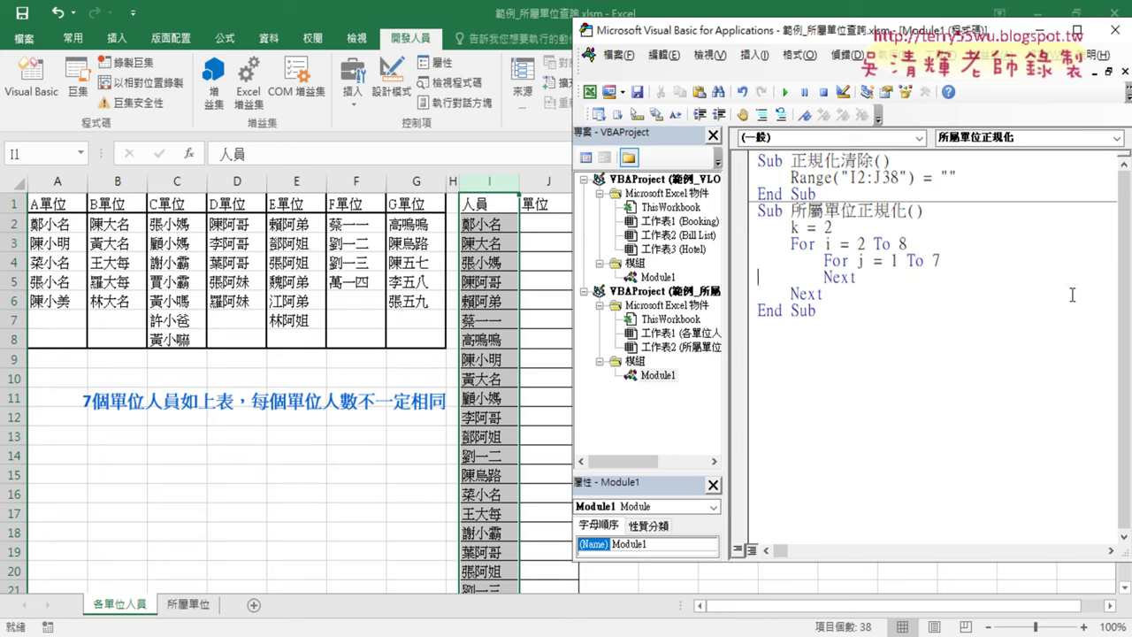
key(ctrl+z)
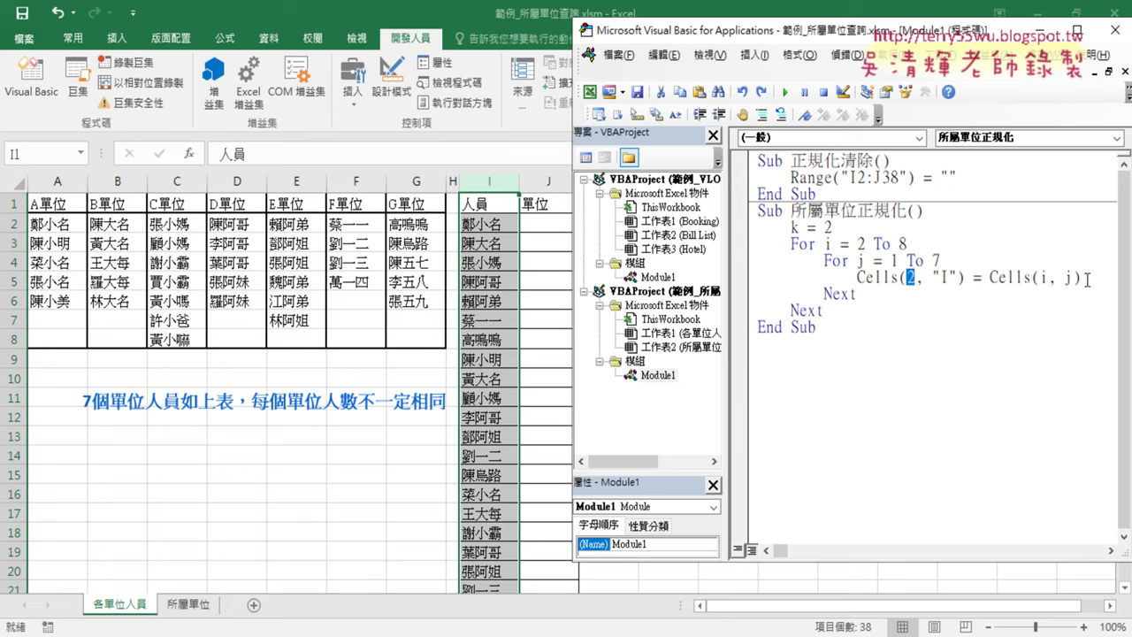
Change Cells(2, "I") to Cells(k, "I") and add k = k + 1 below it
drag(1080, 278, 992, 279)
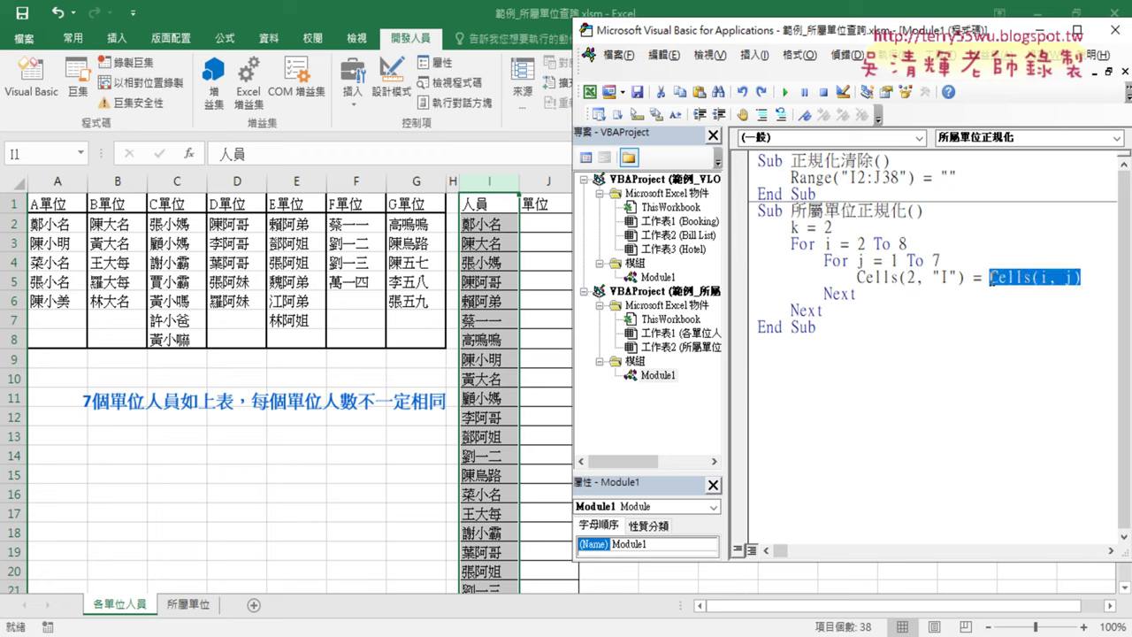
click(910, 279)
double_click(910, 279)
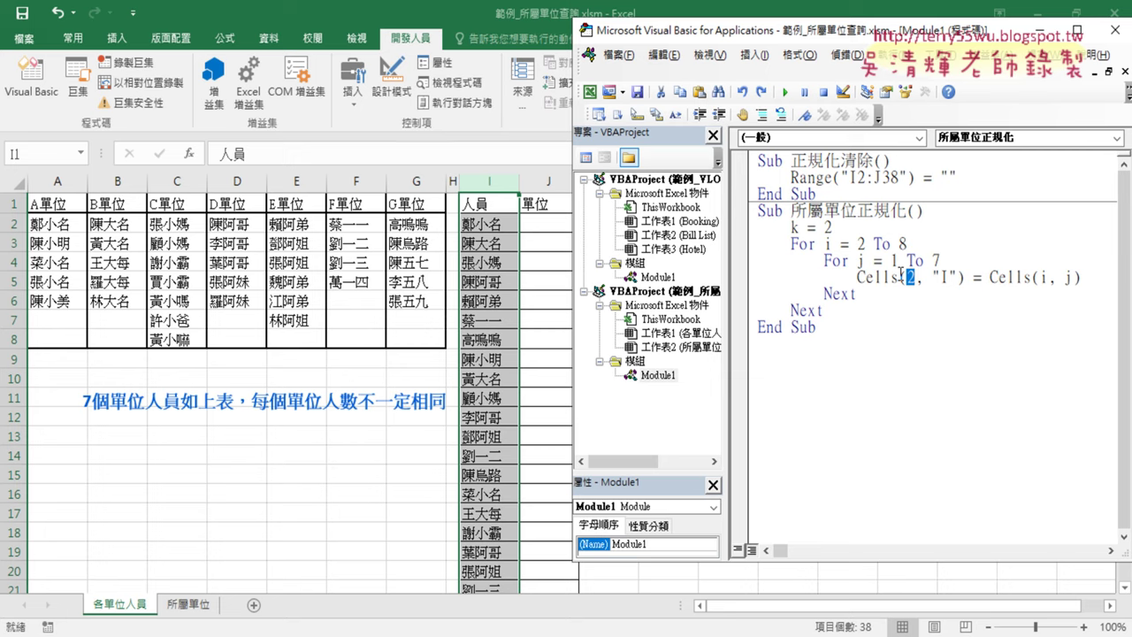
text(k)
key(Return)
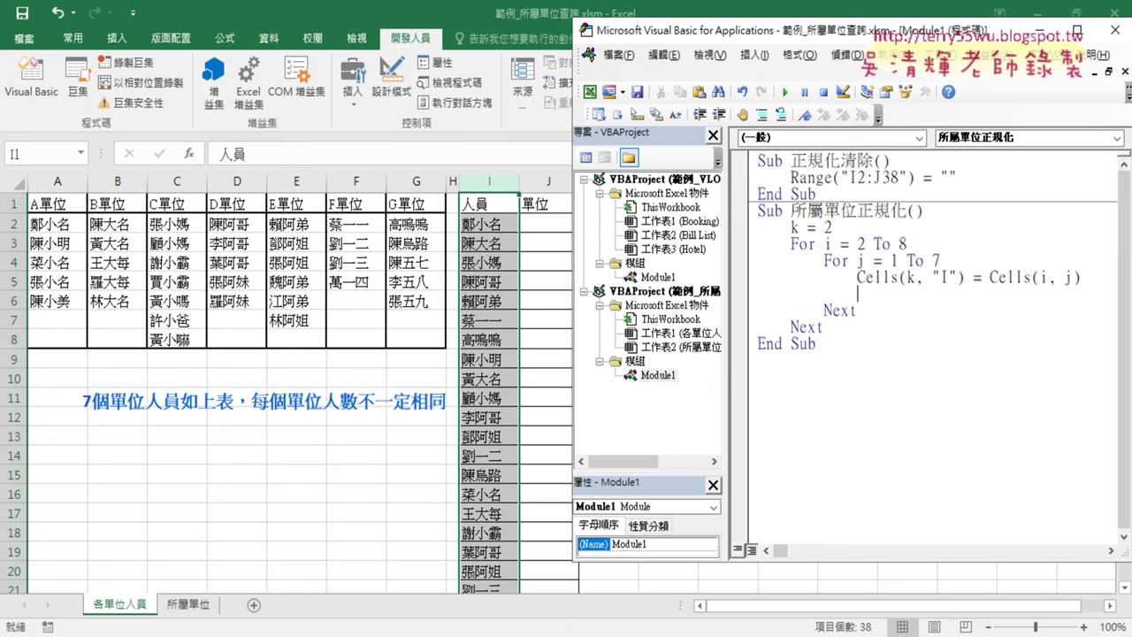
text(k = )
text(k + 1)
Insert If Cells(i, j) <> "" Then right after the For j line, fixing the mistyped bracket
click(1035, 455)
click(959, 259)
key(Return)
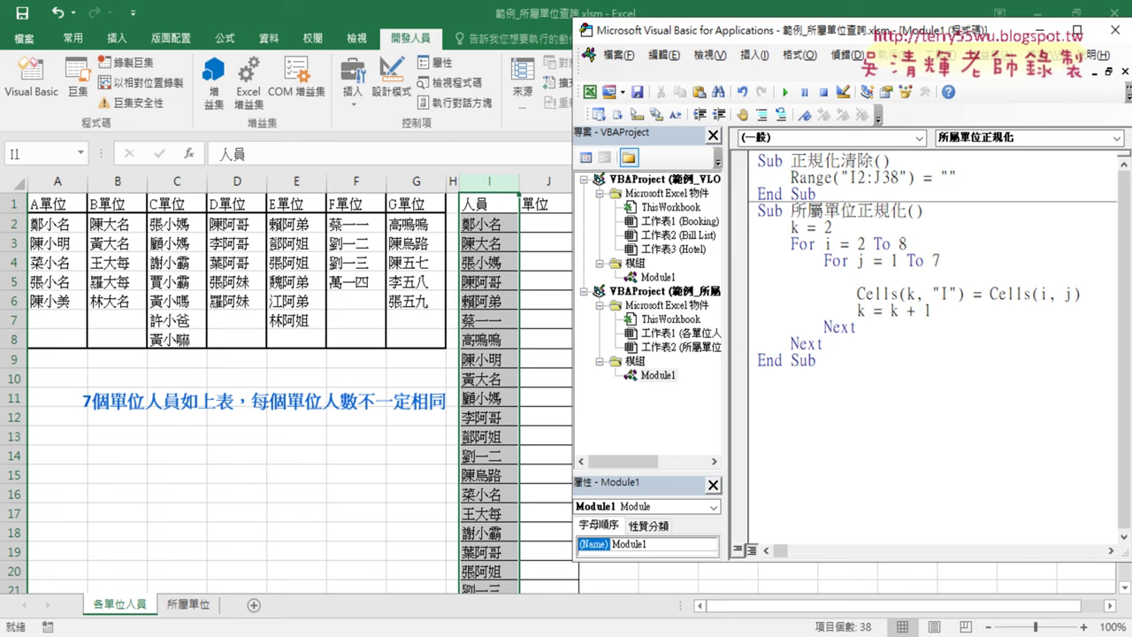
text(if)
text( ce)
text(lls)
text()i)
text(,j)
text())
click(941, 277)
key(BackSpace)
text(()
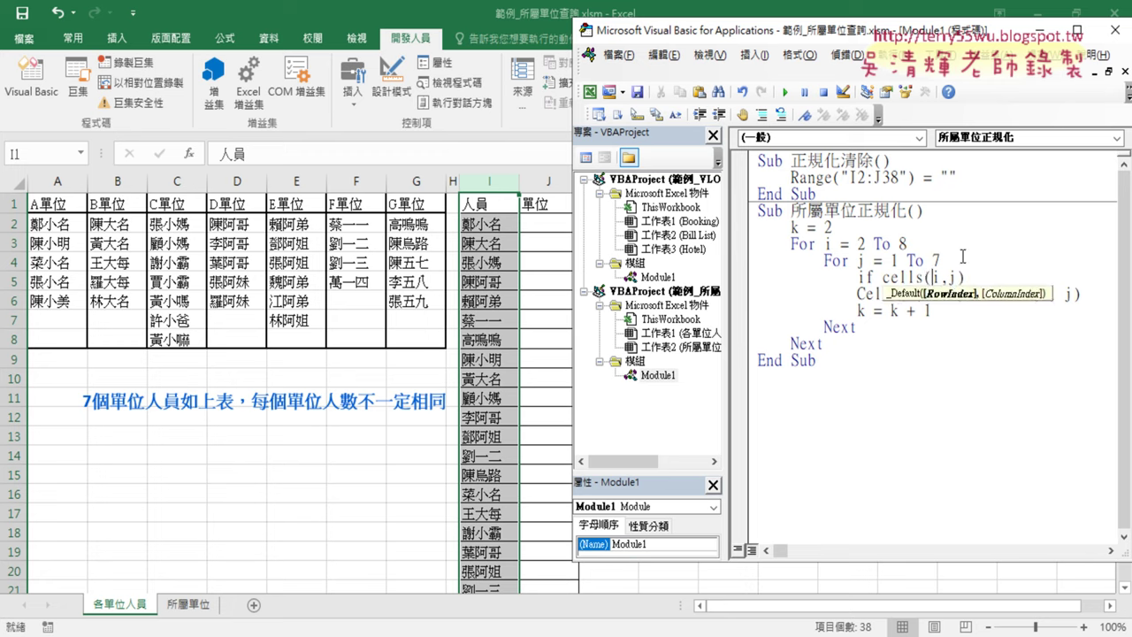
key(End)
text(<>)
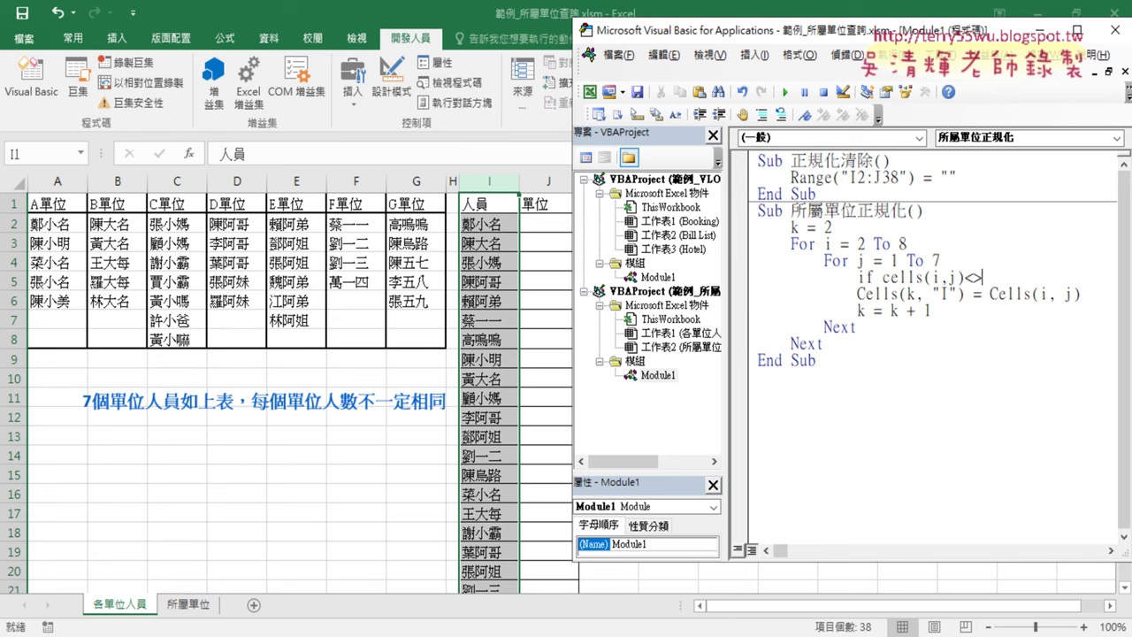
text("")
text( the)
text(n)
Add End If after k = k + 1, Tab-indent both inner lines, and switch to the EVO Class Management console
drag(882, 277, 1002, 276)
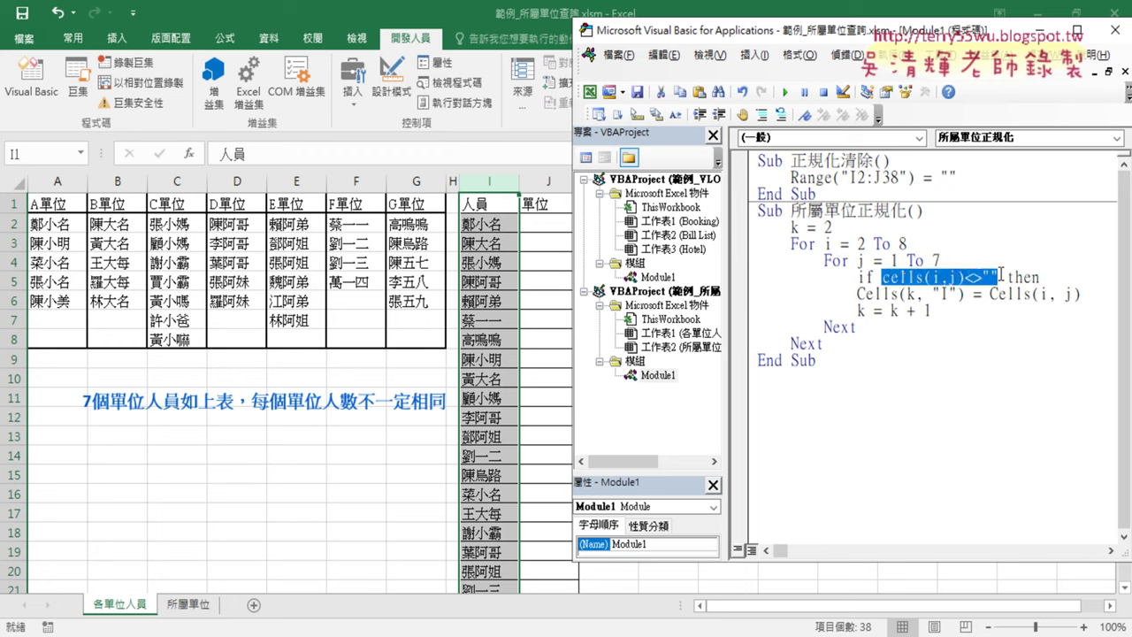
click(986, 315)
key(Return)
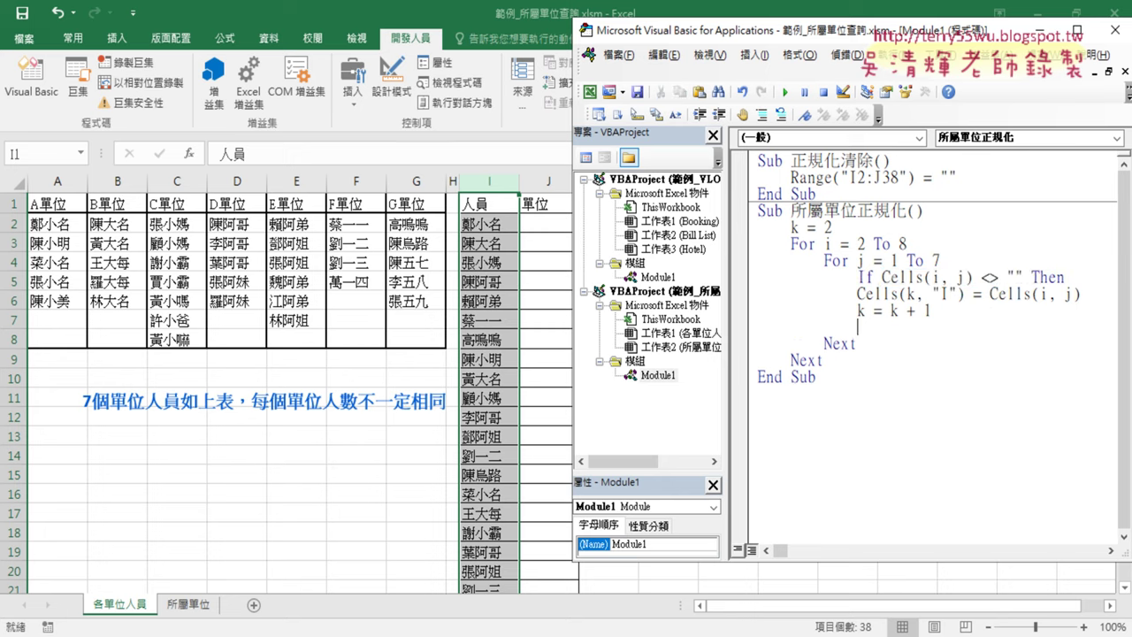
text(en)
text(d if)
key(Up)
drag(978, 310, 717, 301)
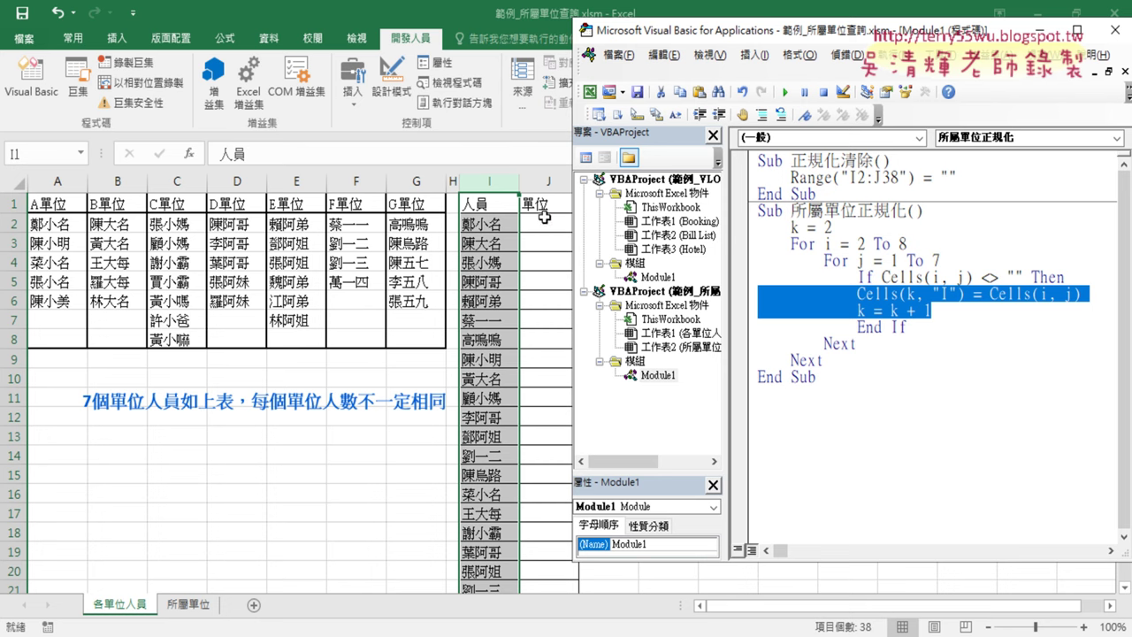
key(Tab)
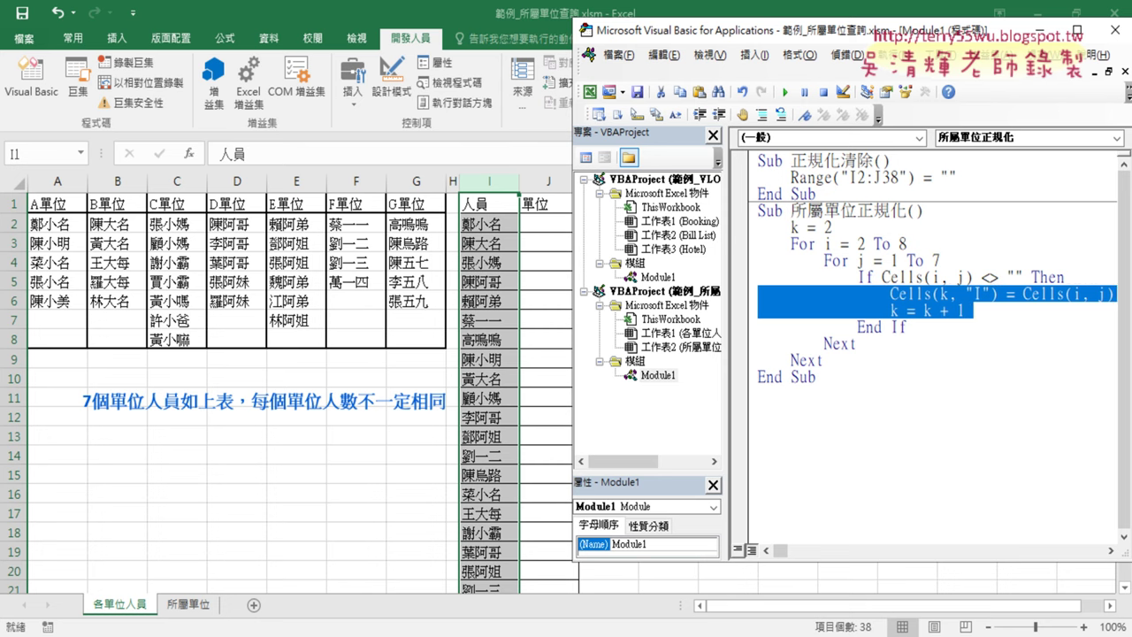
mouse_move(564, 9)
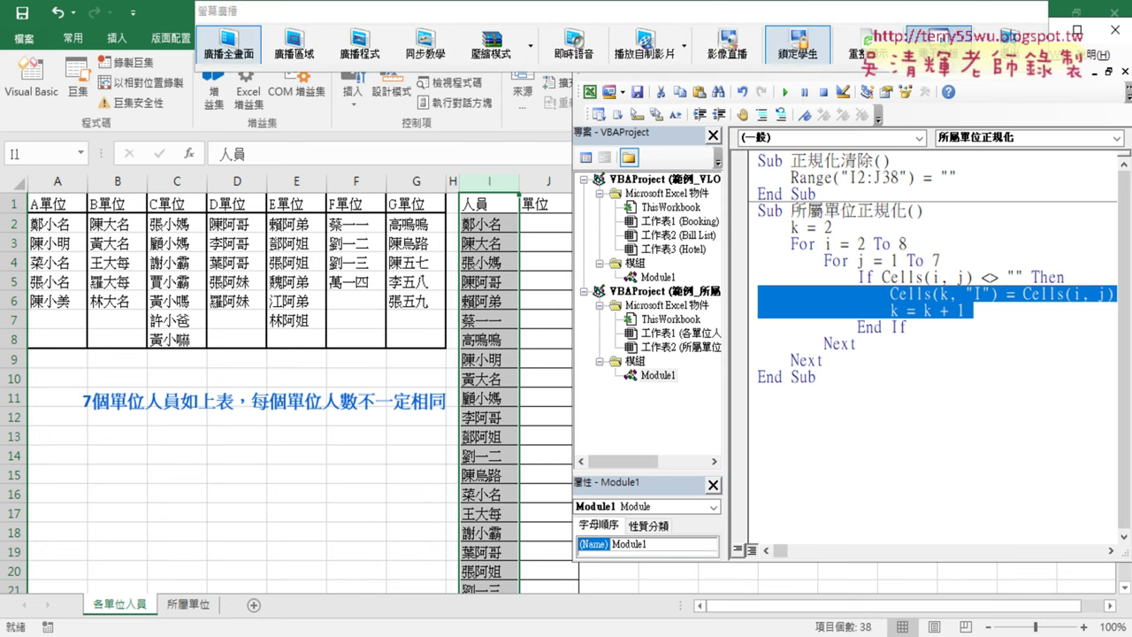
click(1010, 45)
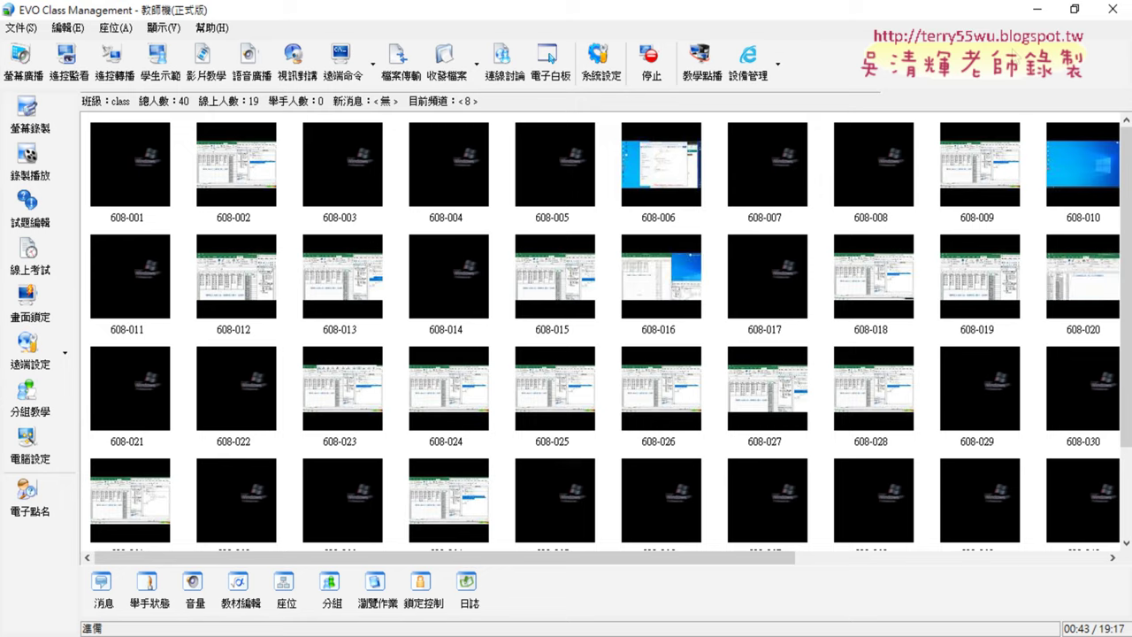